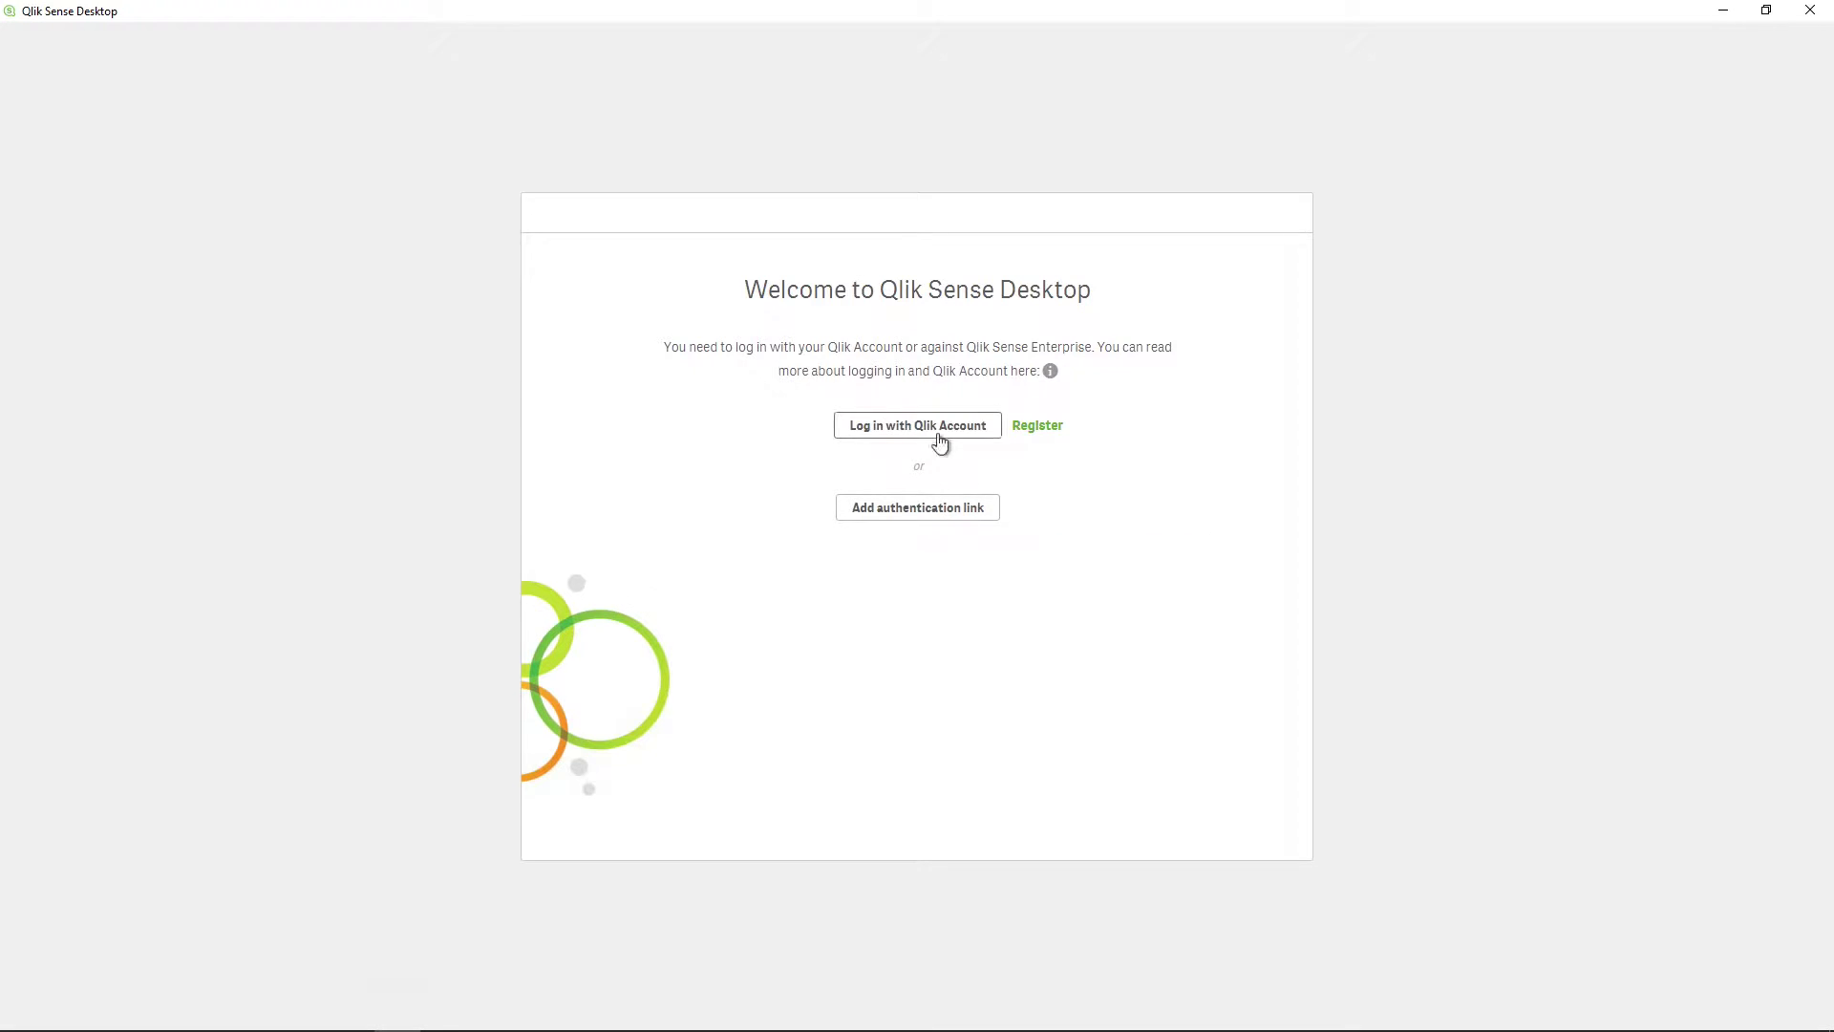
Log in to Qlik Sense Desktop with the Qlik account username and password.
click(941, 425)
click(990, 440)
text(GPN)
key(Tab)
click(967, 541)
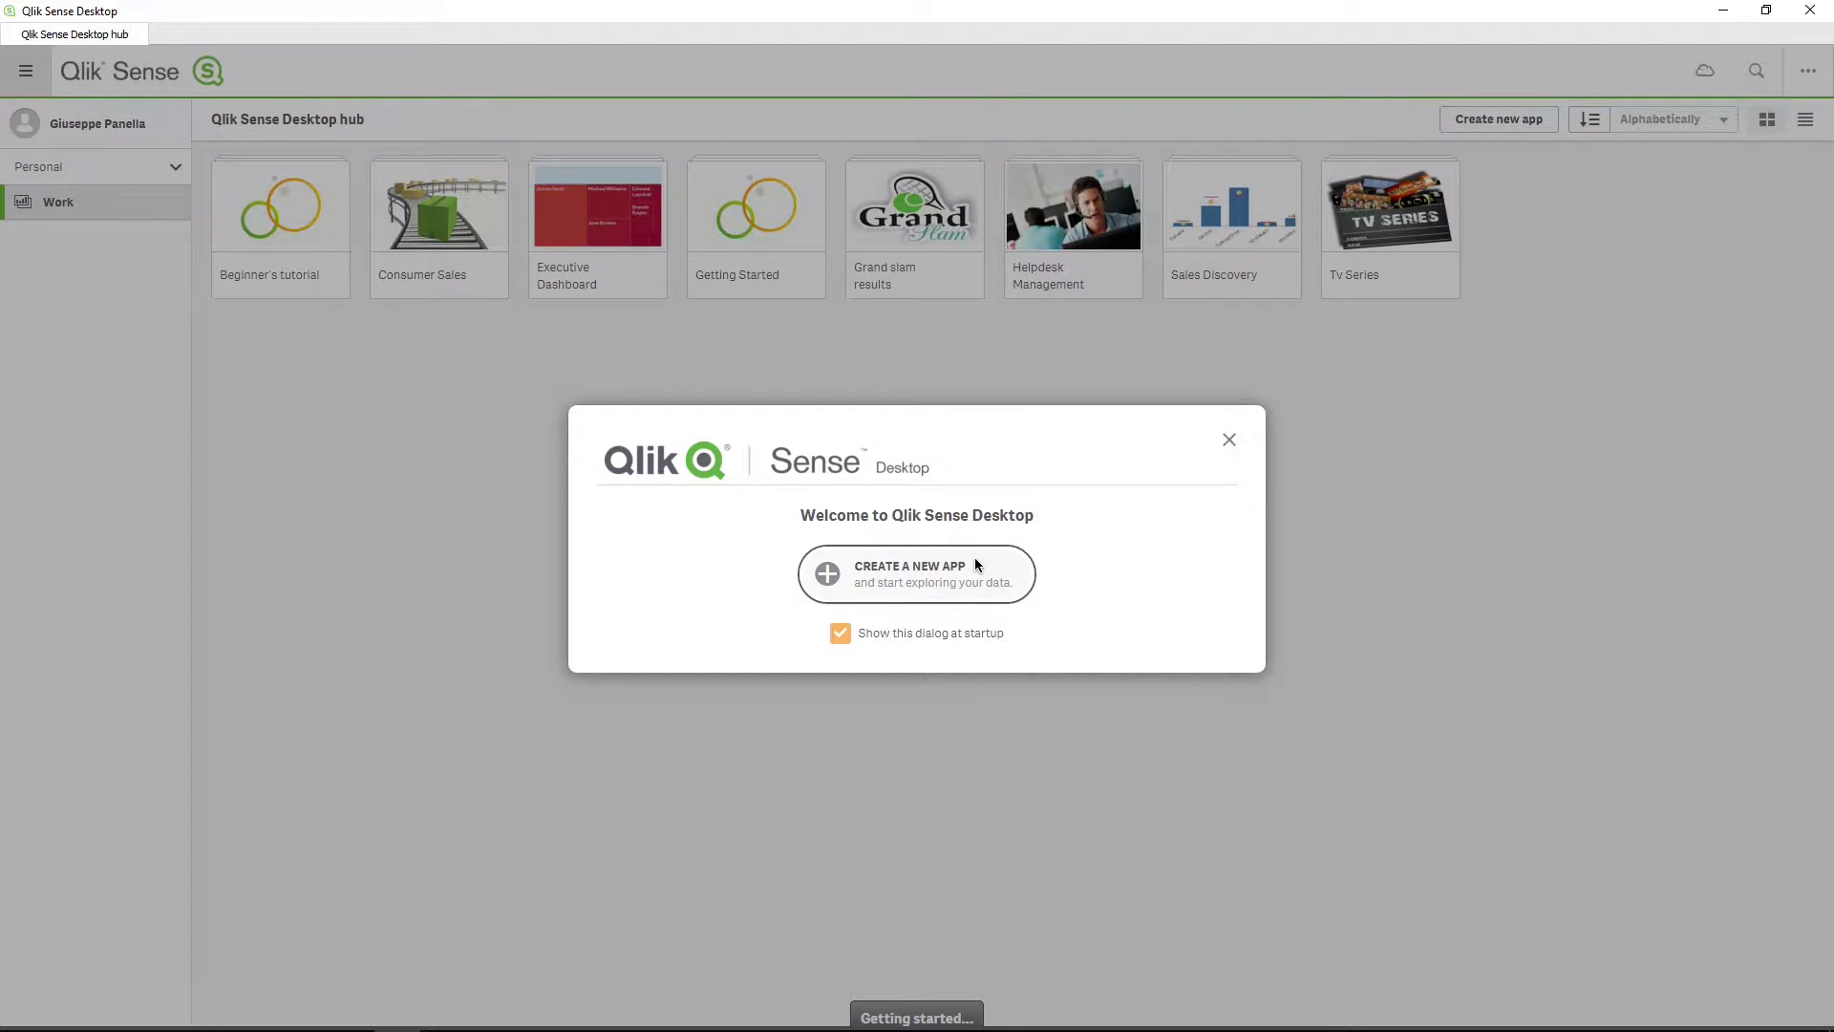
Create and open the app 'Getting started with Qlik Sense', then go to adding data from files.
click(974, 561)
text(Getting started )
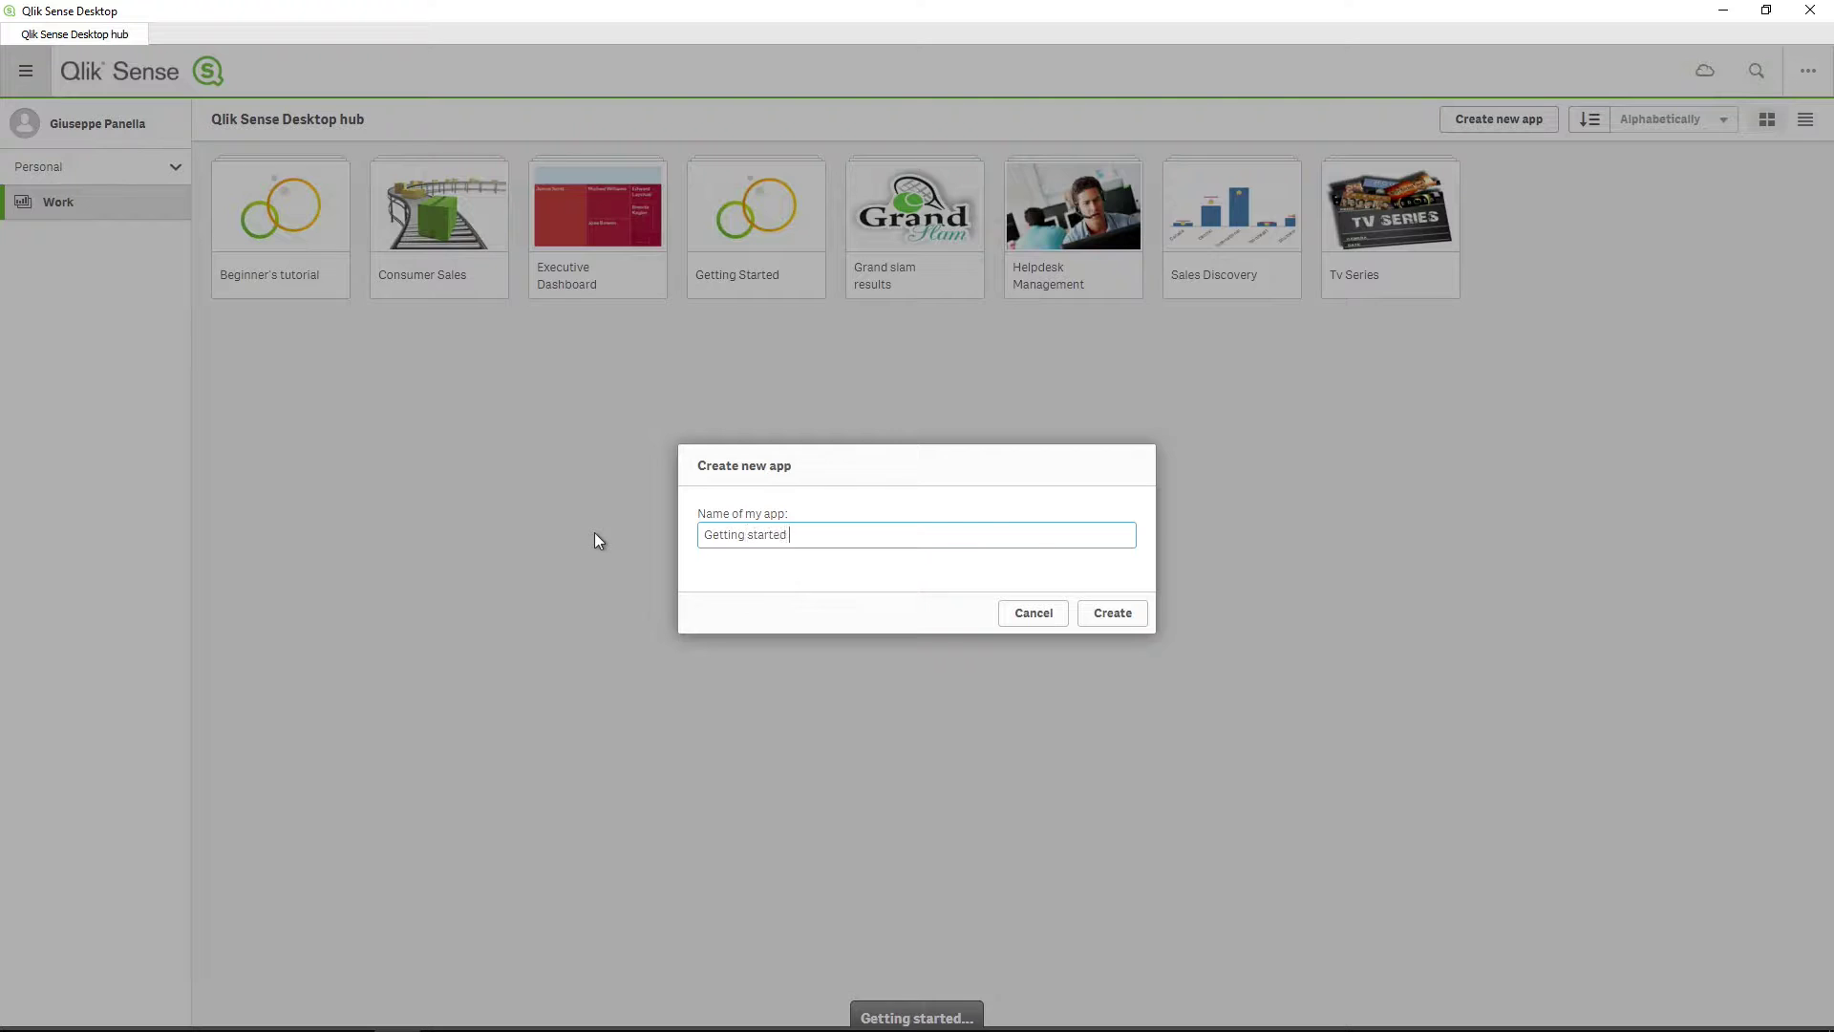
text(with Qlik Sense)
click(1097, 612)
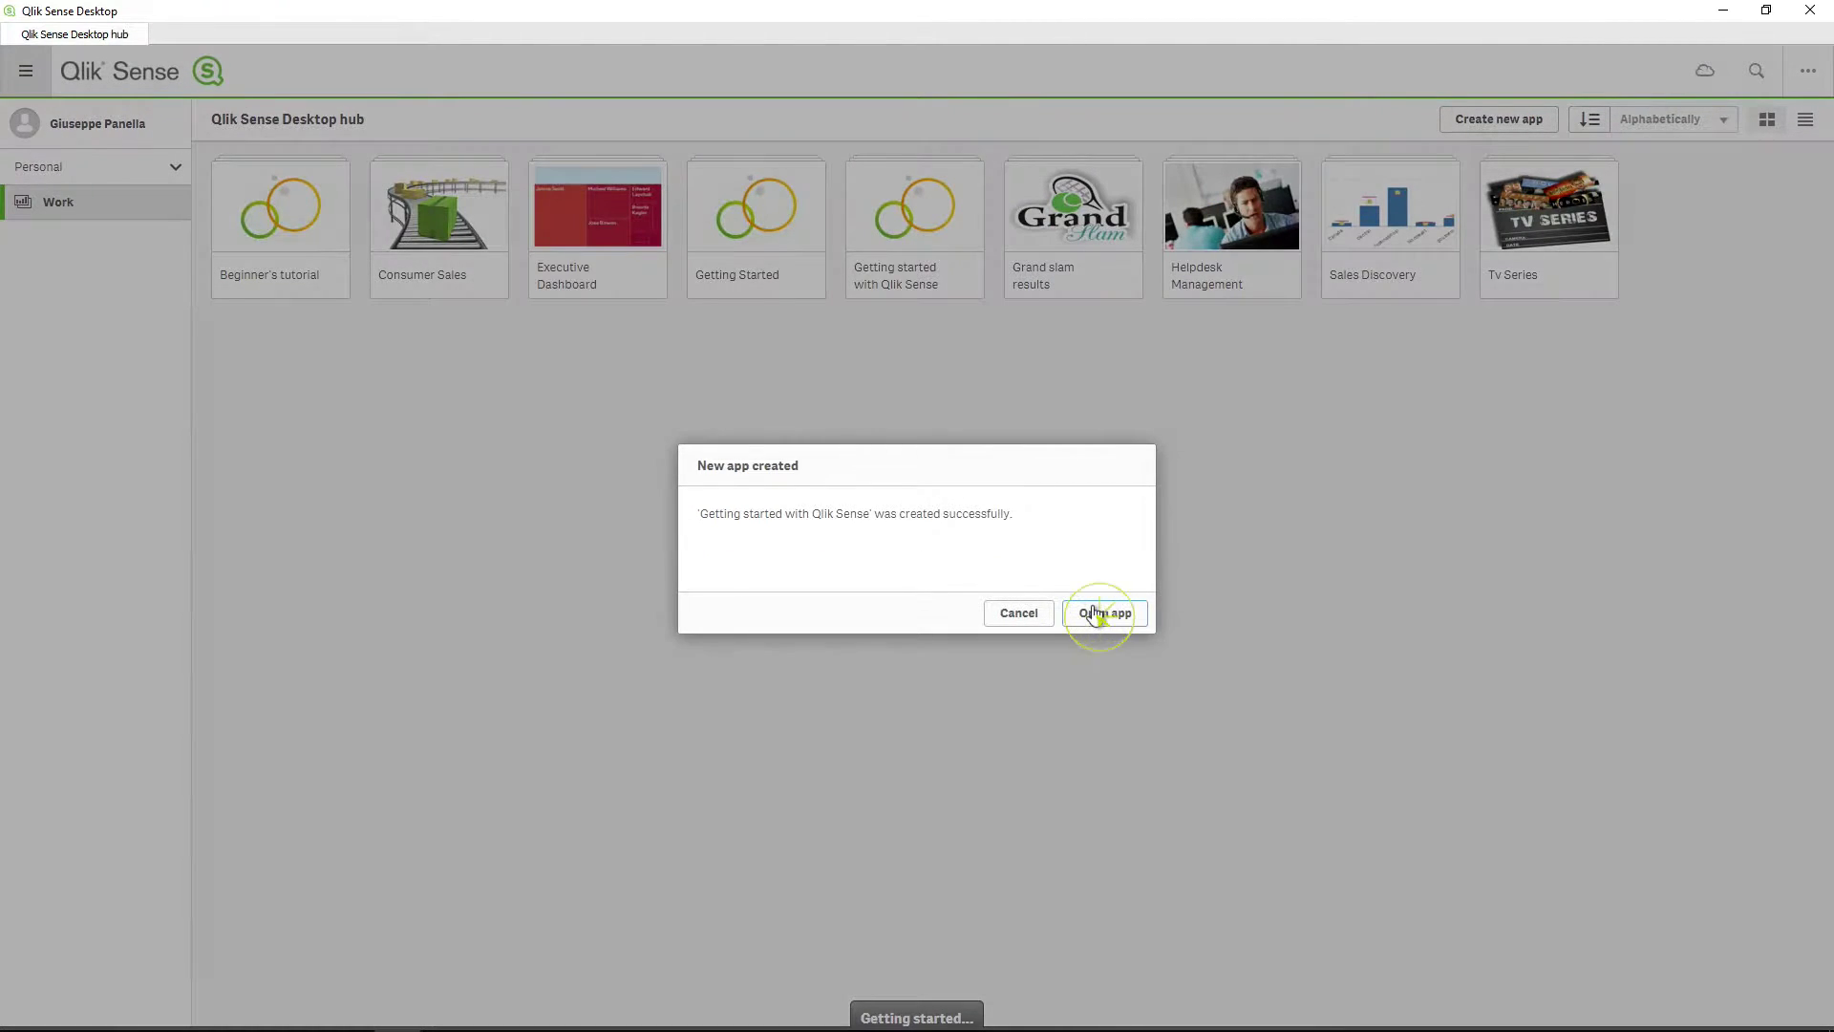
click(1097, 612)
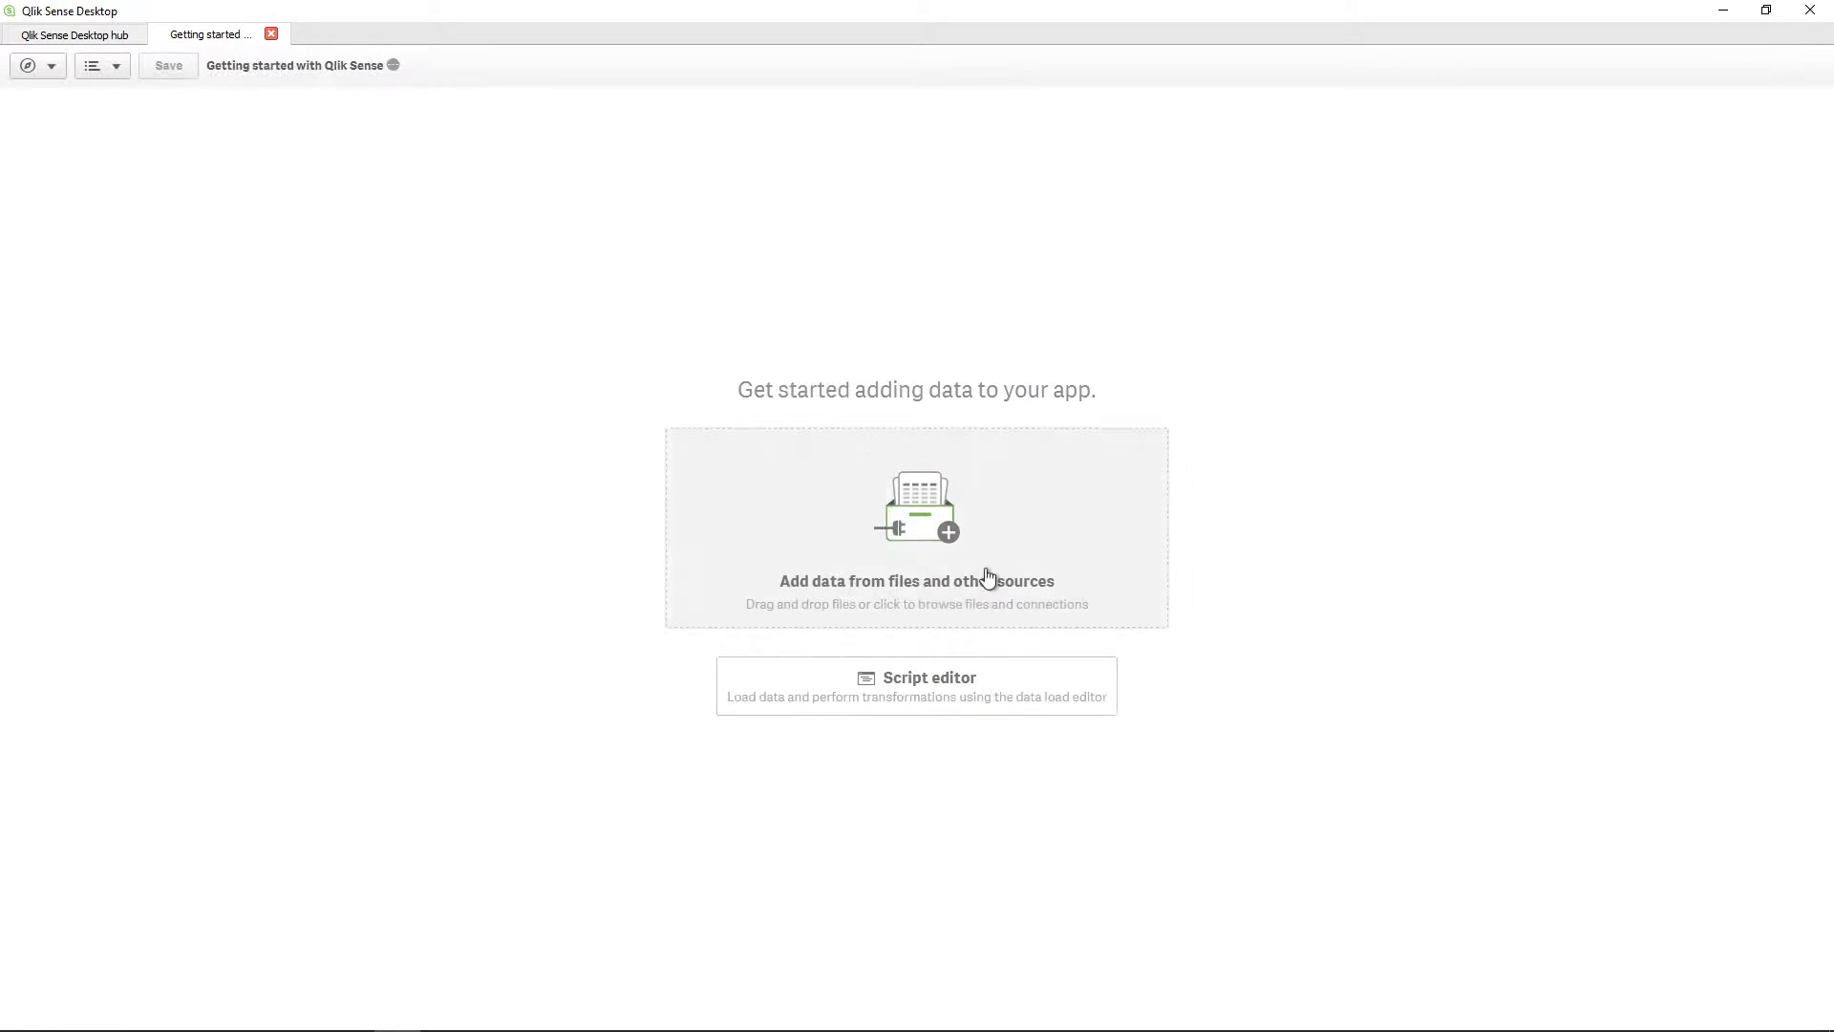
click(987, 536)
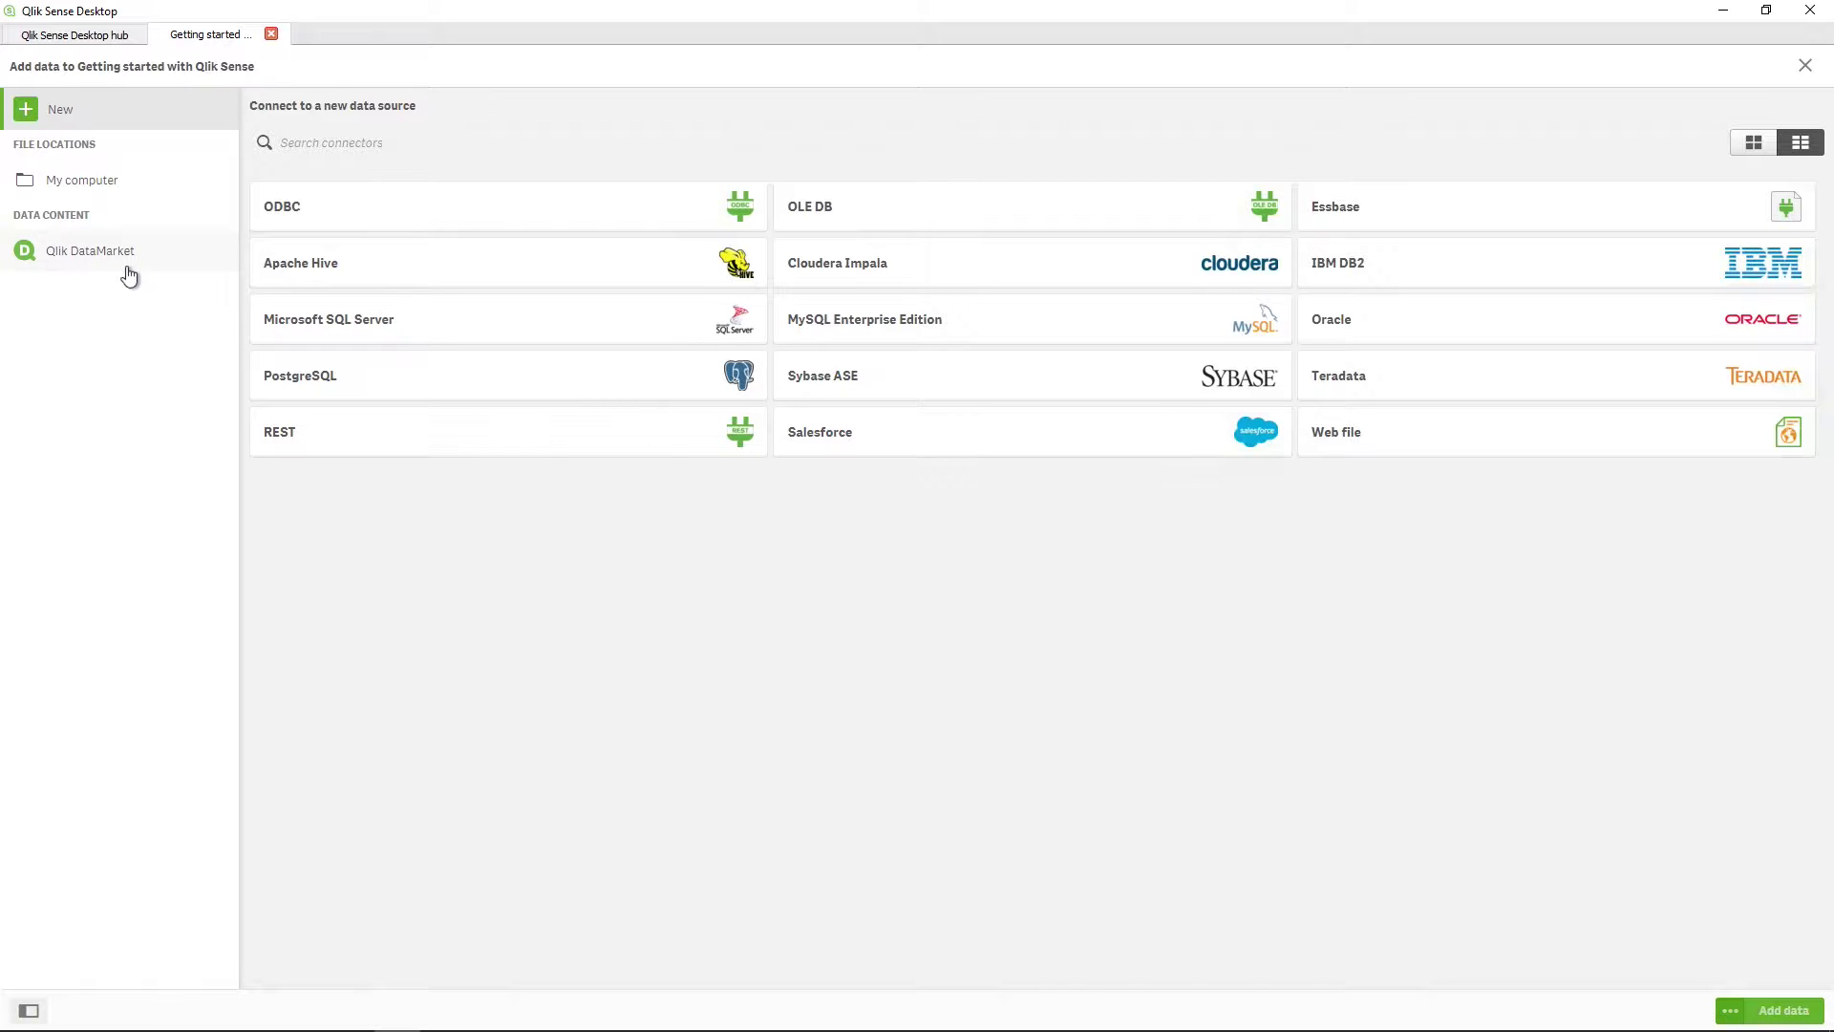
Drag Sales.xlsx from File Explorer into the app and add the Sales table.
mouse_move(549, 1029)
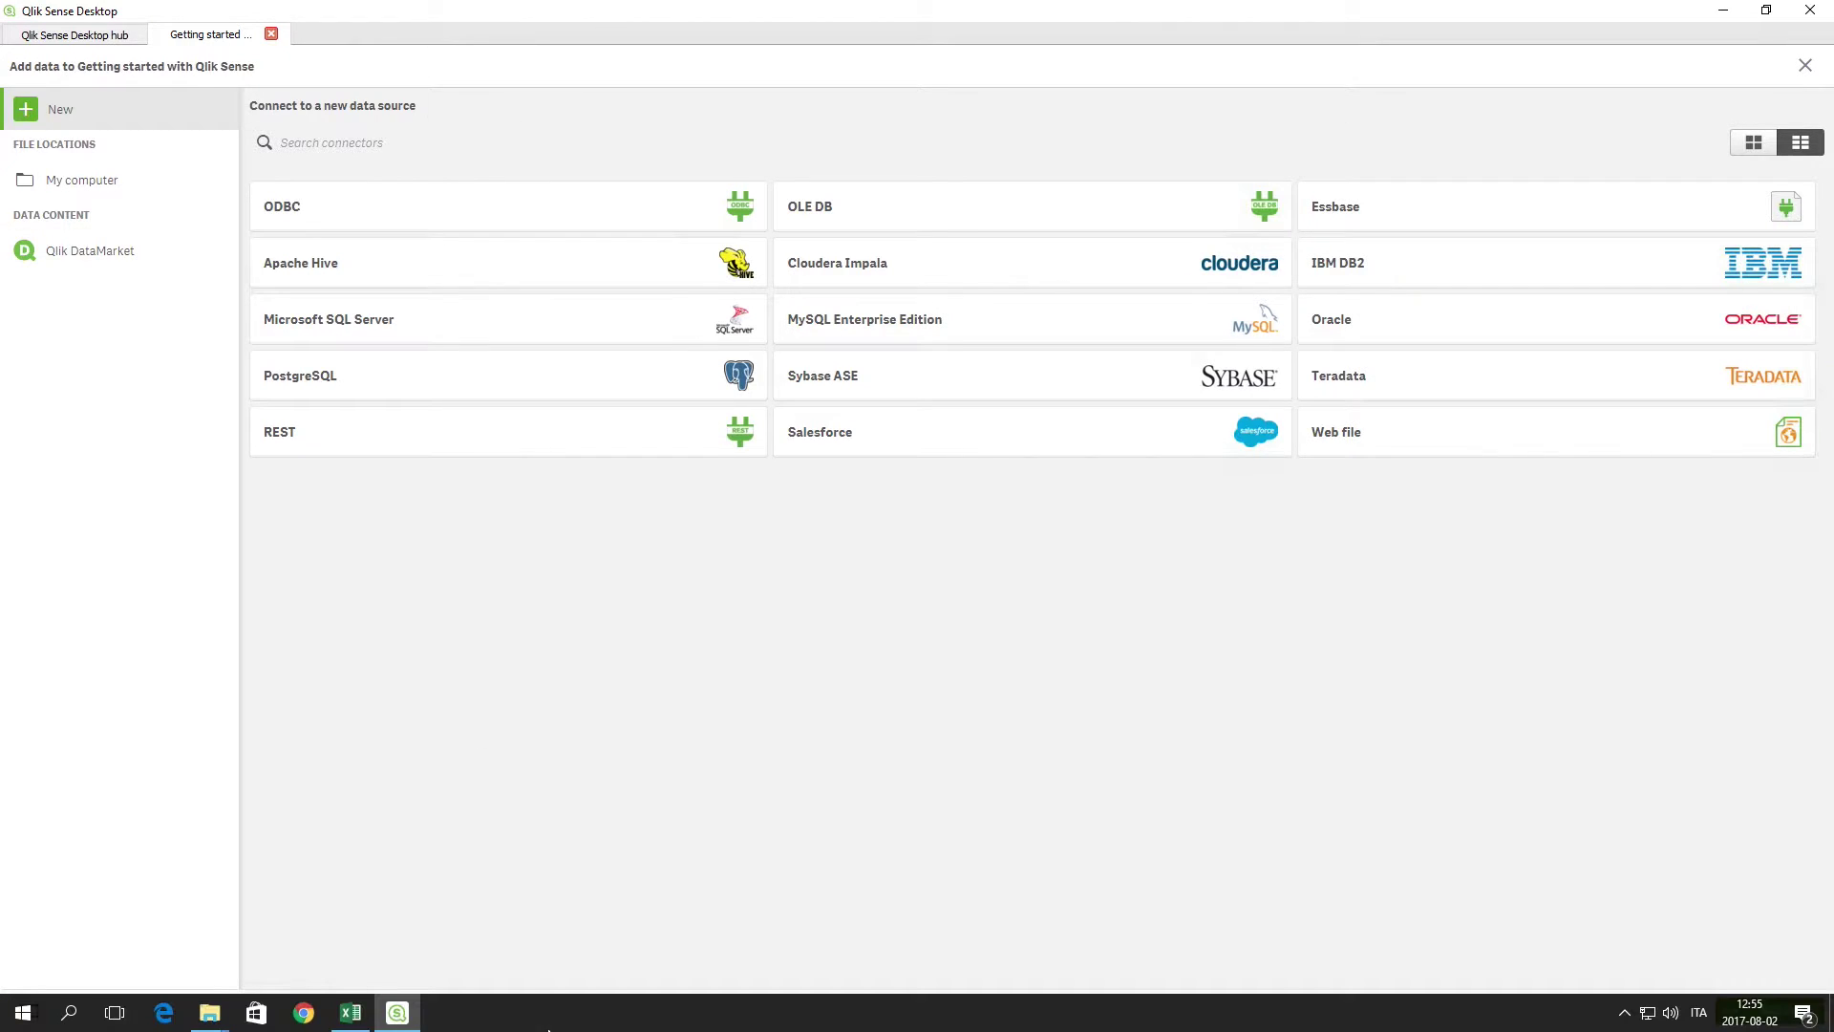
click(200, 1015)
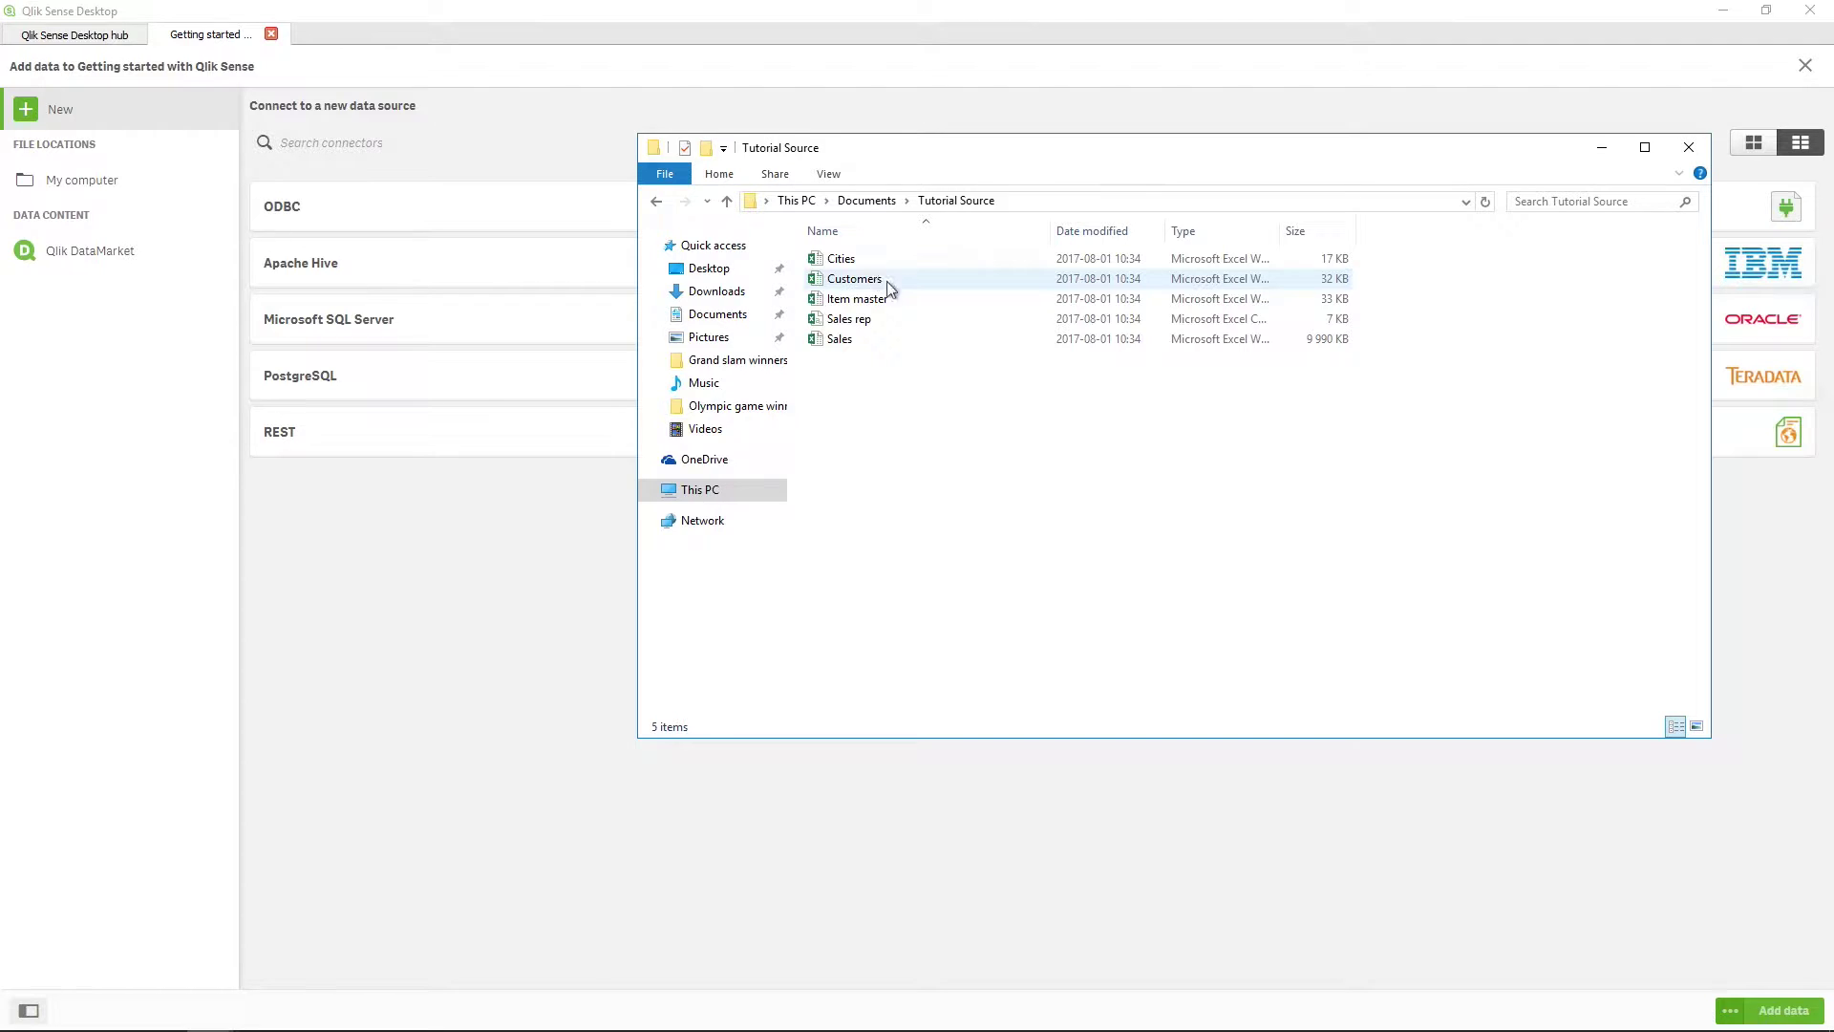
drag(840, 339, 458, 588)
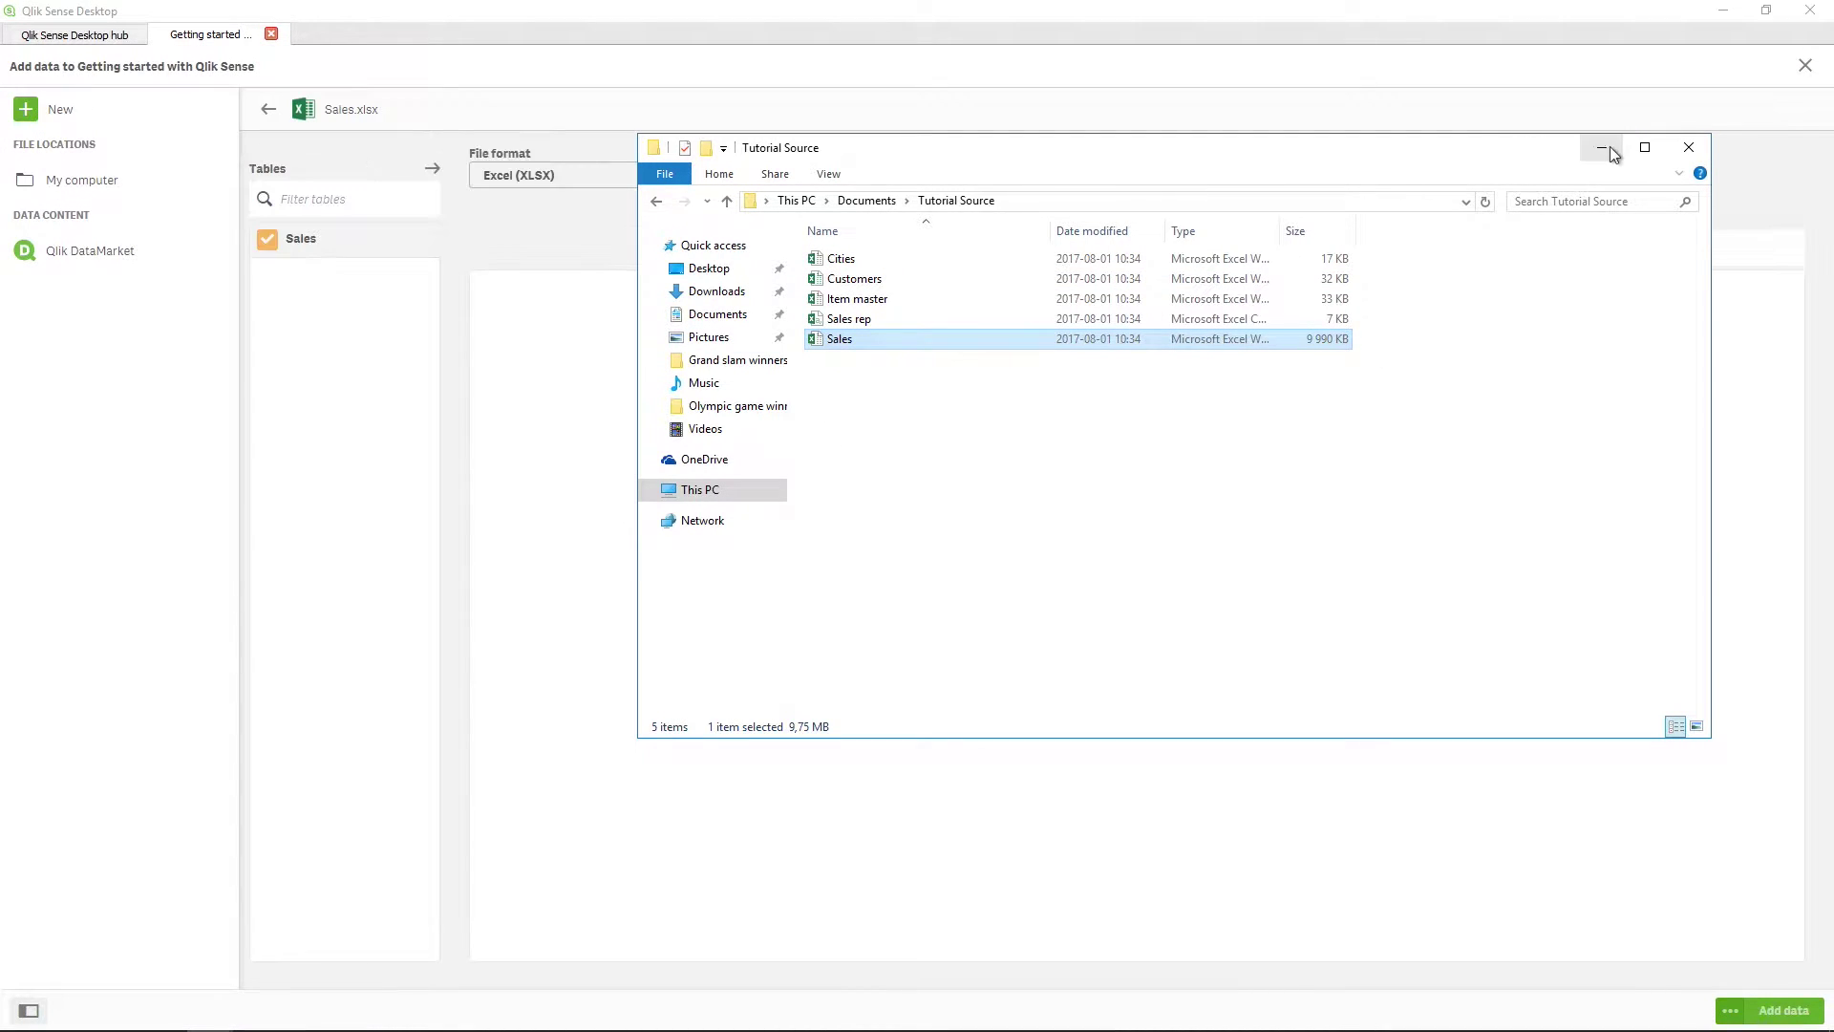
click(1604, 148)
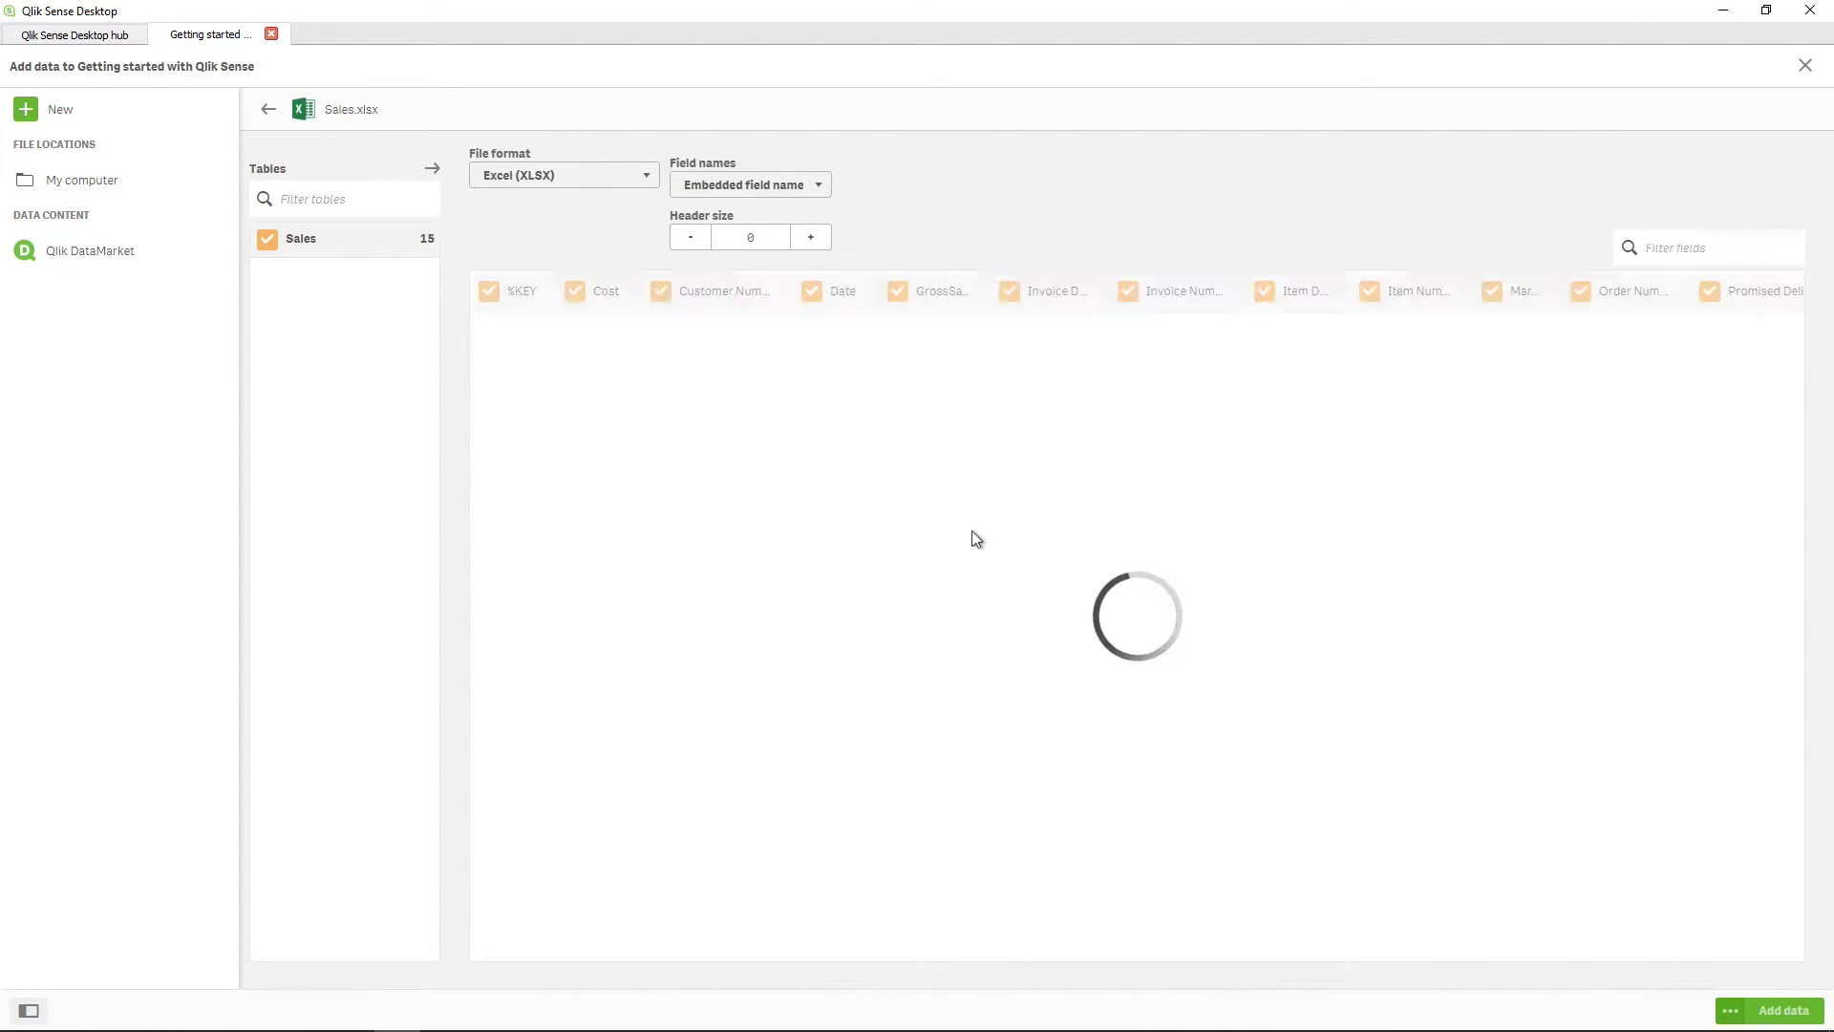
click(1779, 1009)
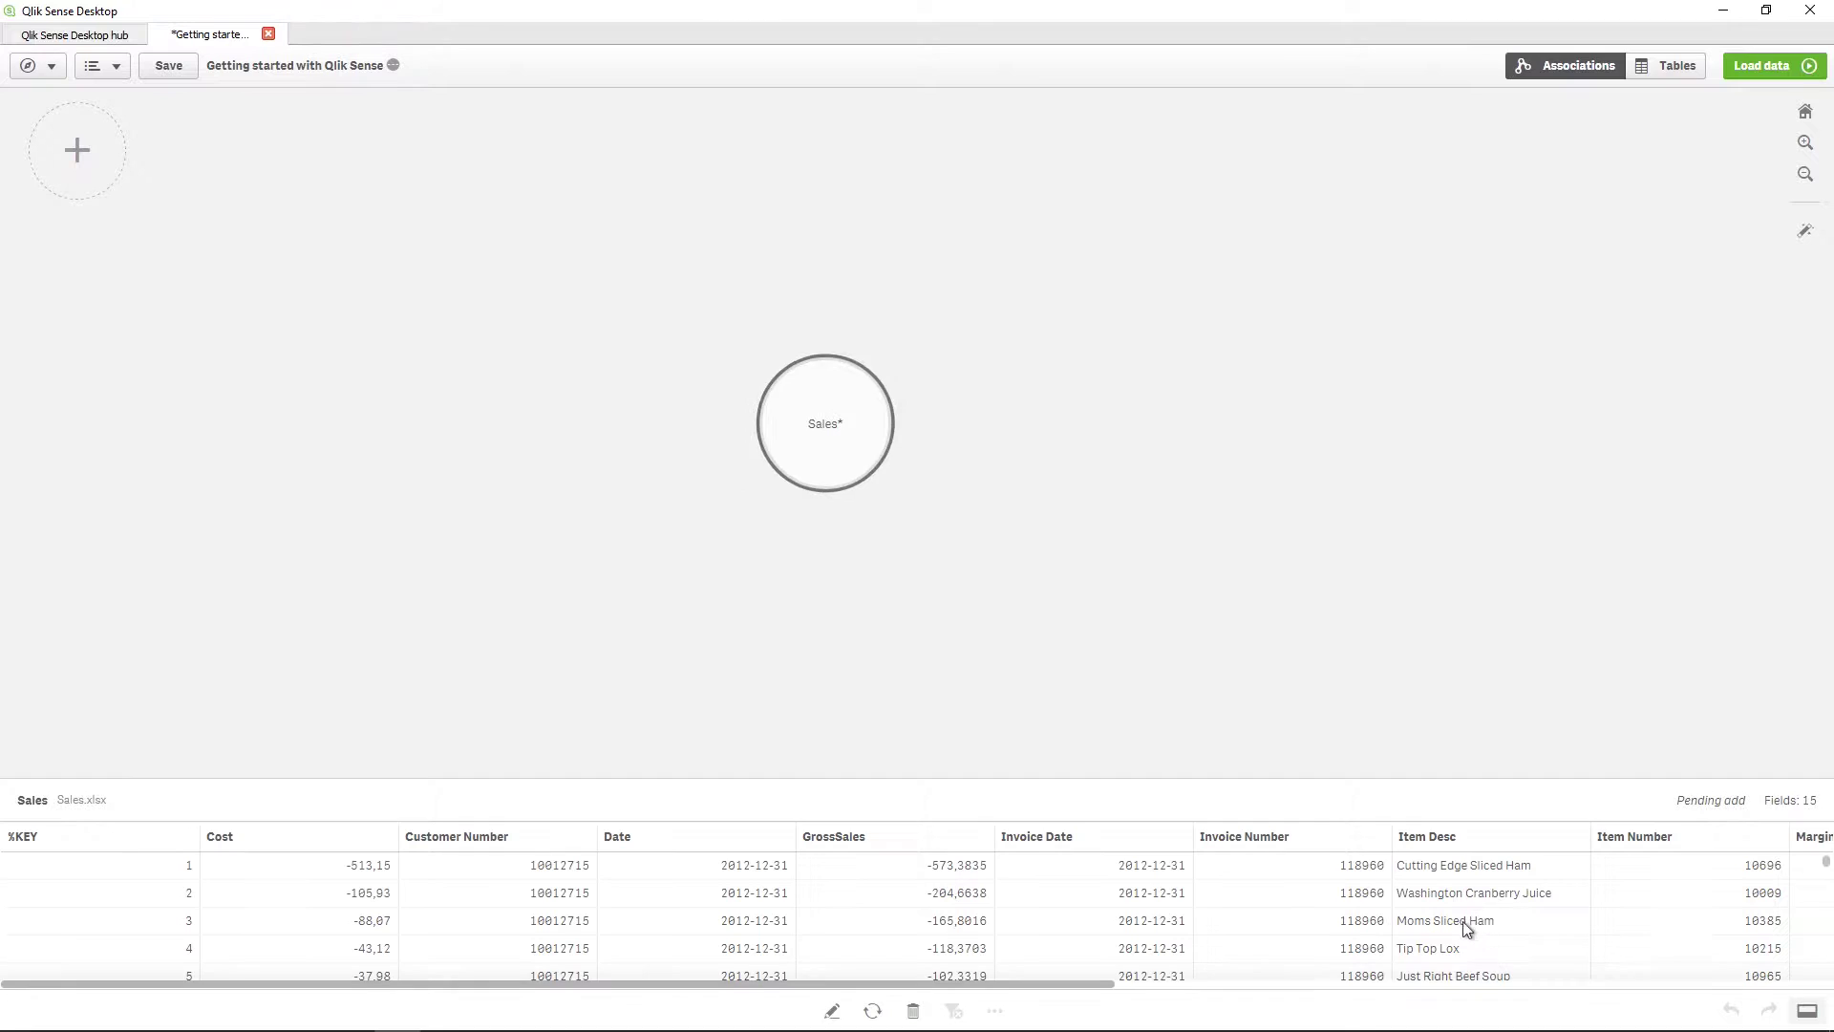
Add the Customer table from Customers.xlsx and link it to Sales on Customer Number.
key(alt+Tab)
drag(1345, 279, 892, 304)
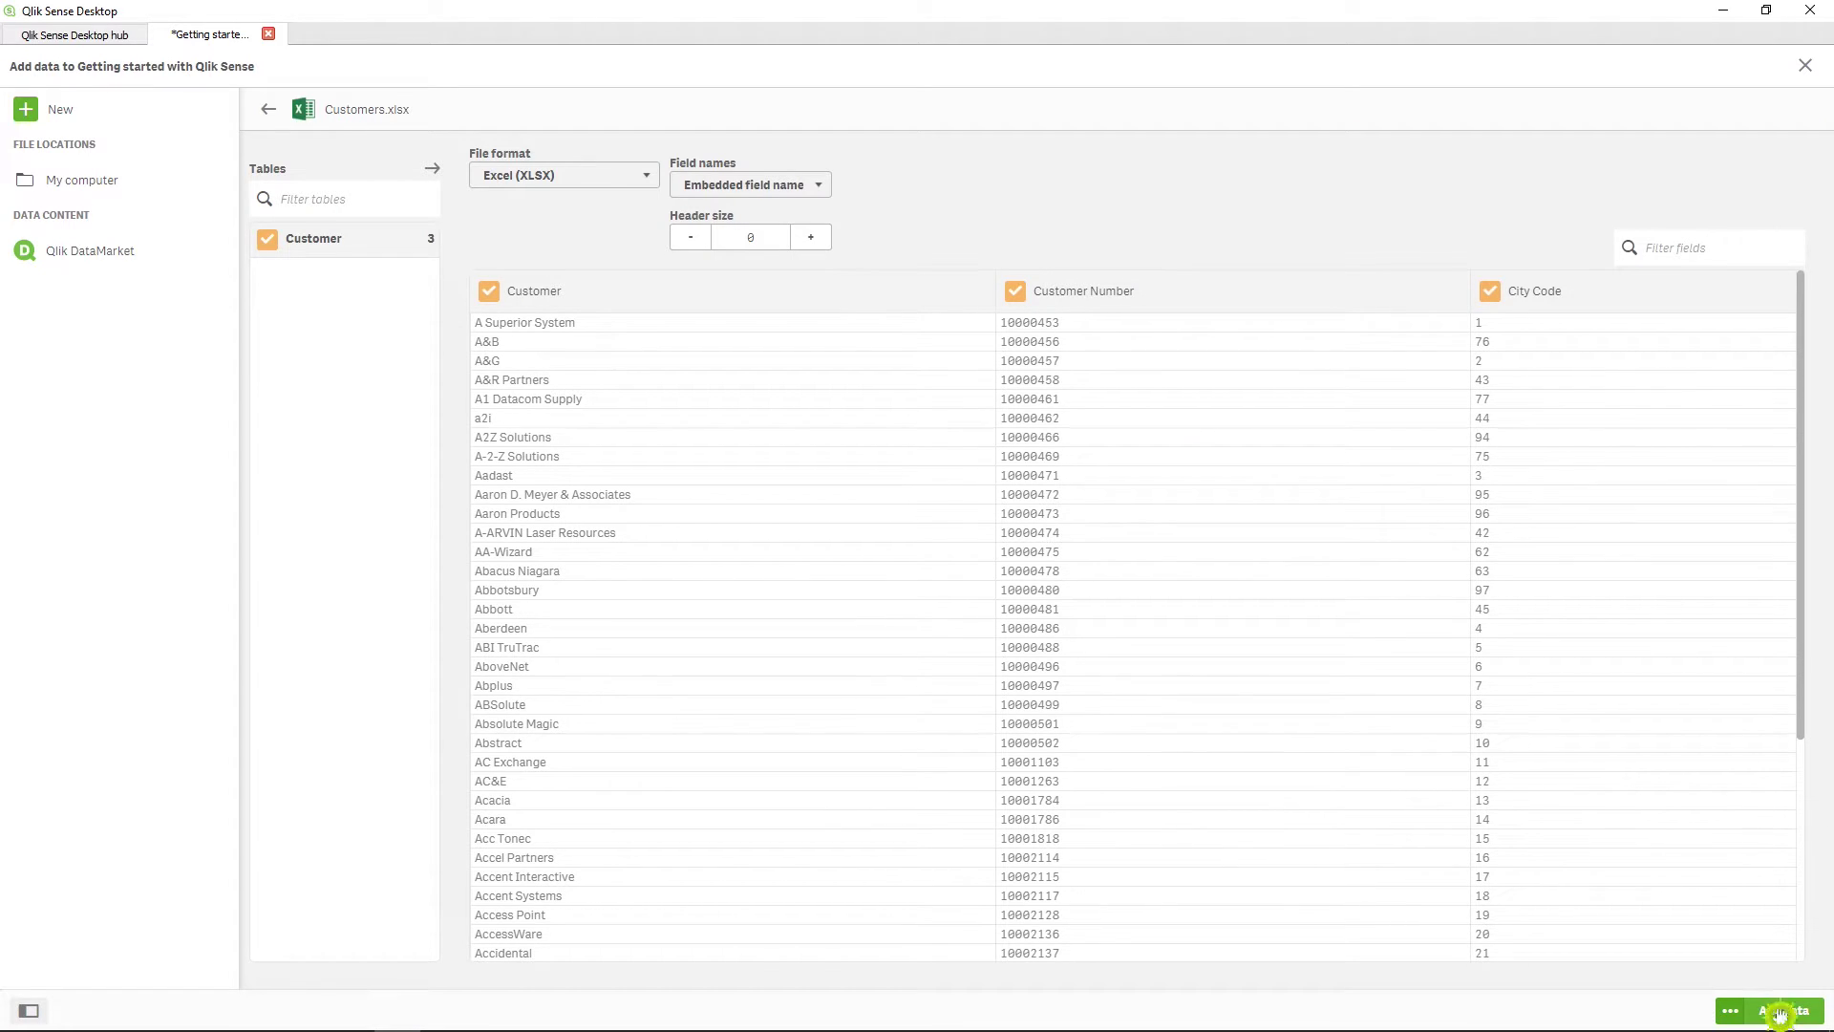
click(1779, 1011)
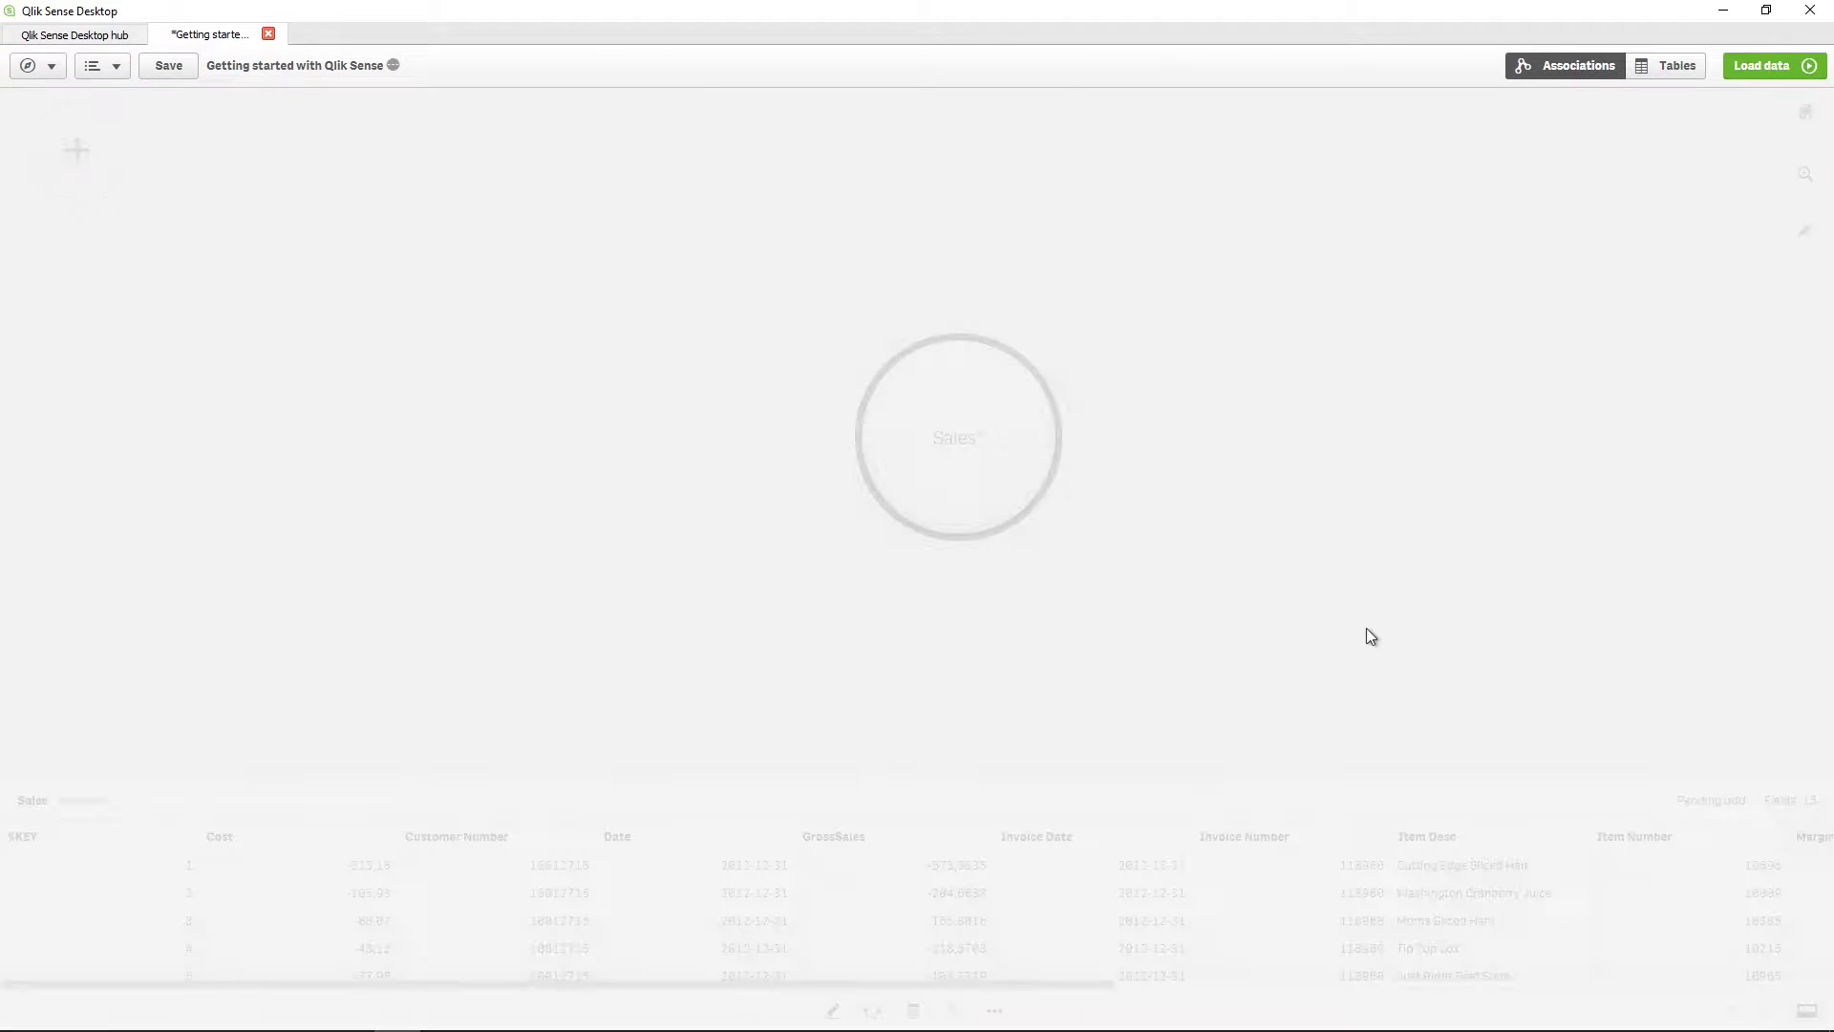
drag(822, 421, 969, 483)
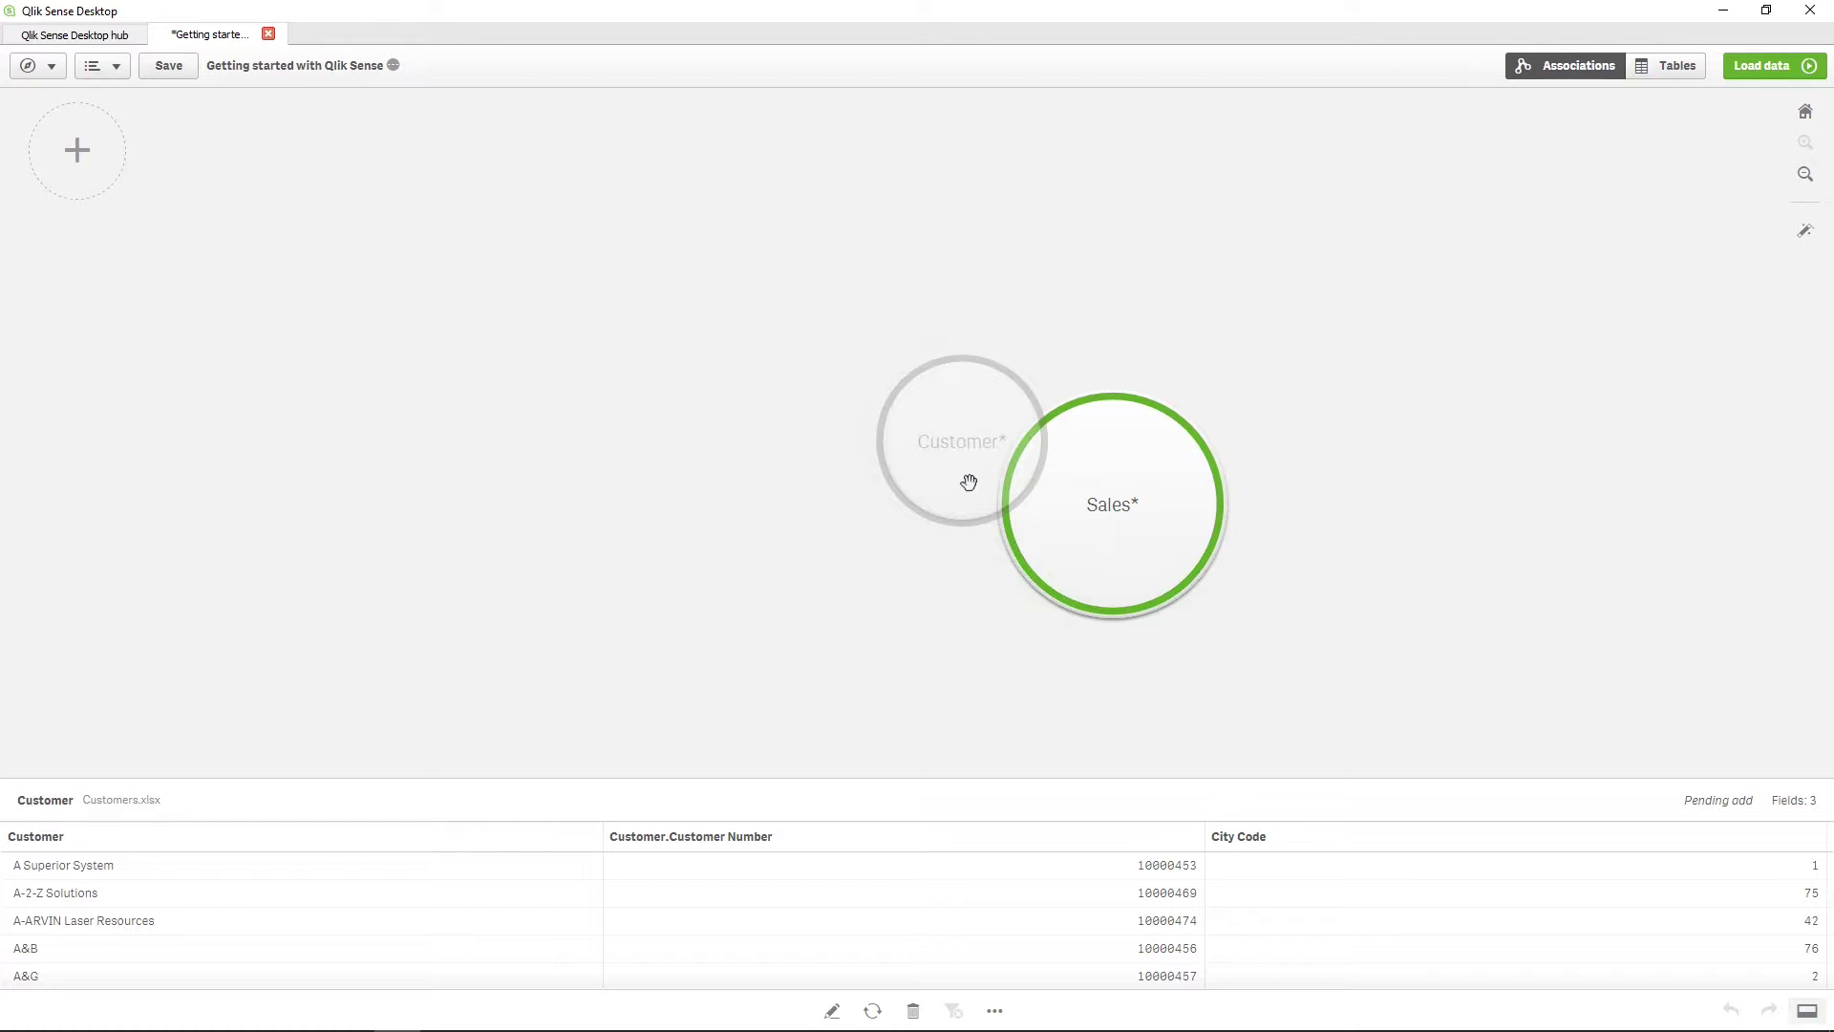
drag(968, 482, 958, 486)
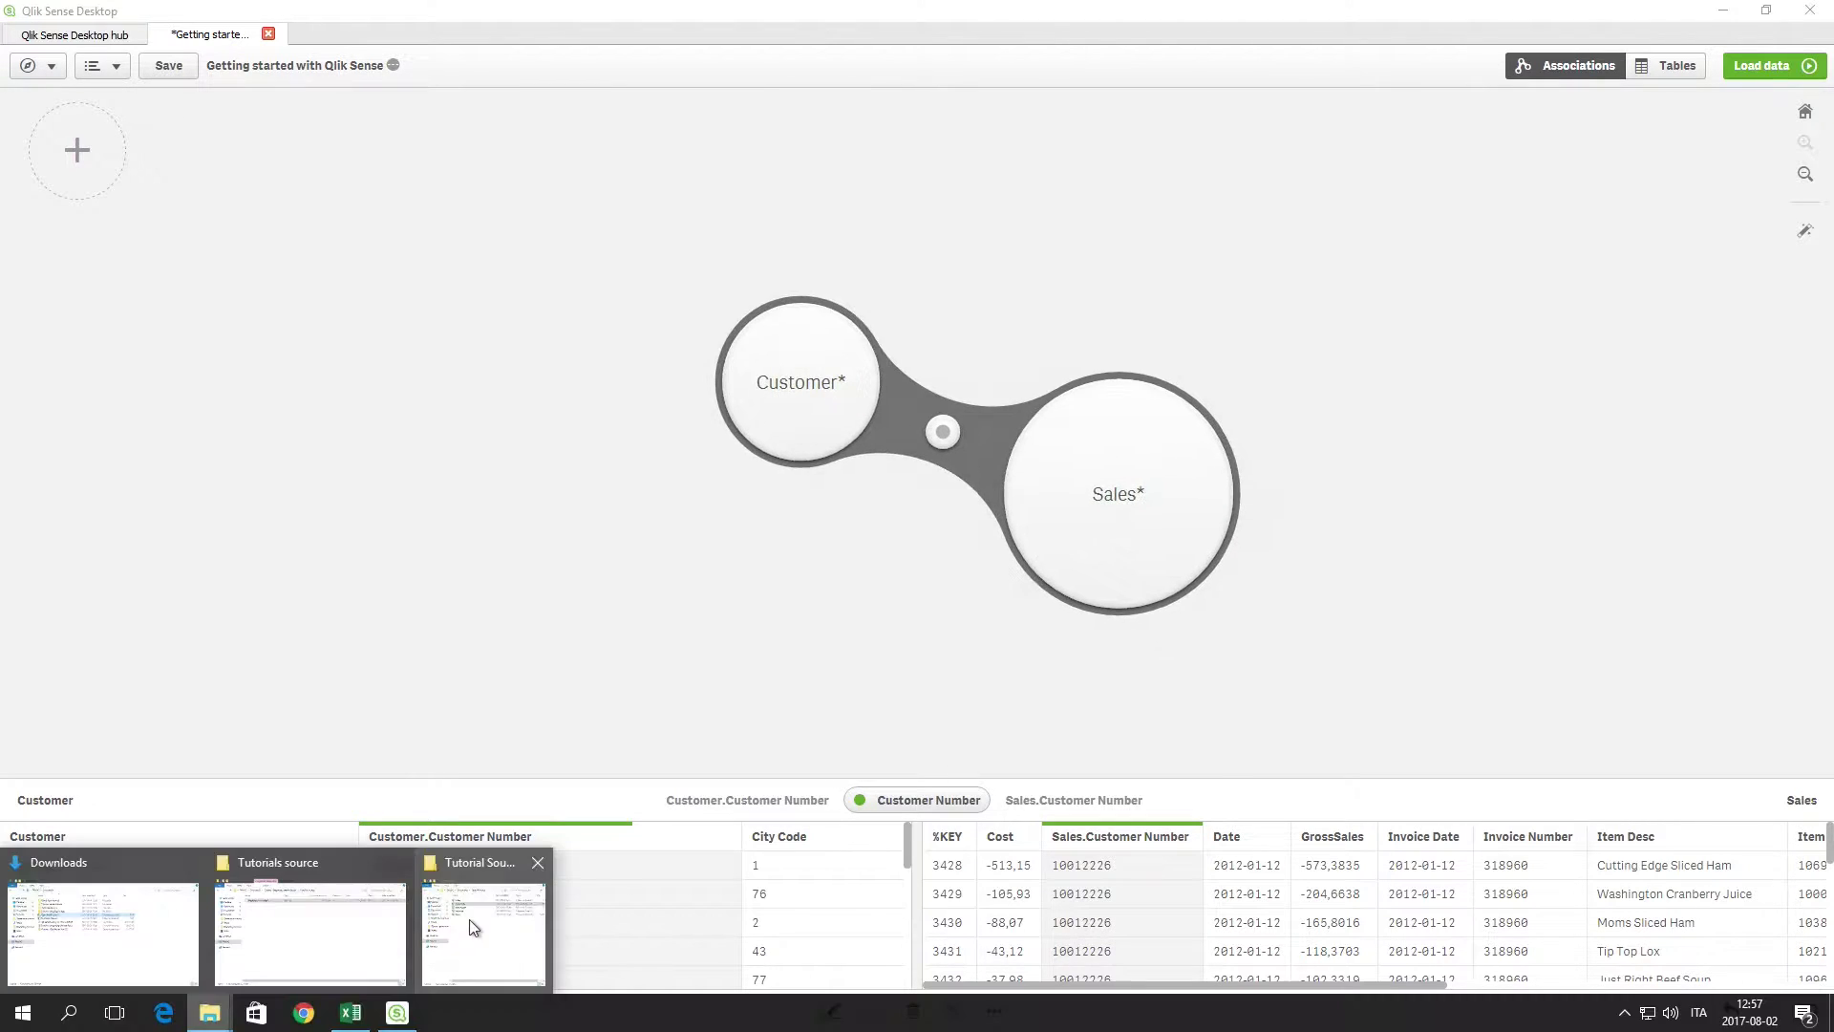
Add the Item master table and associate it with the Sales table.
click(468, 919)
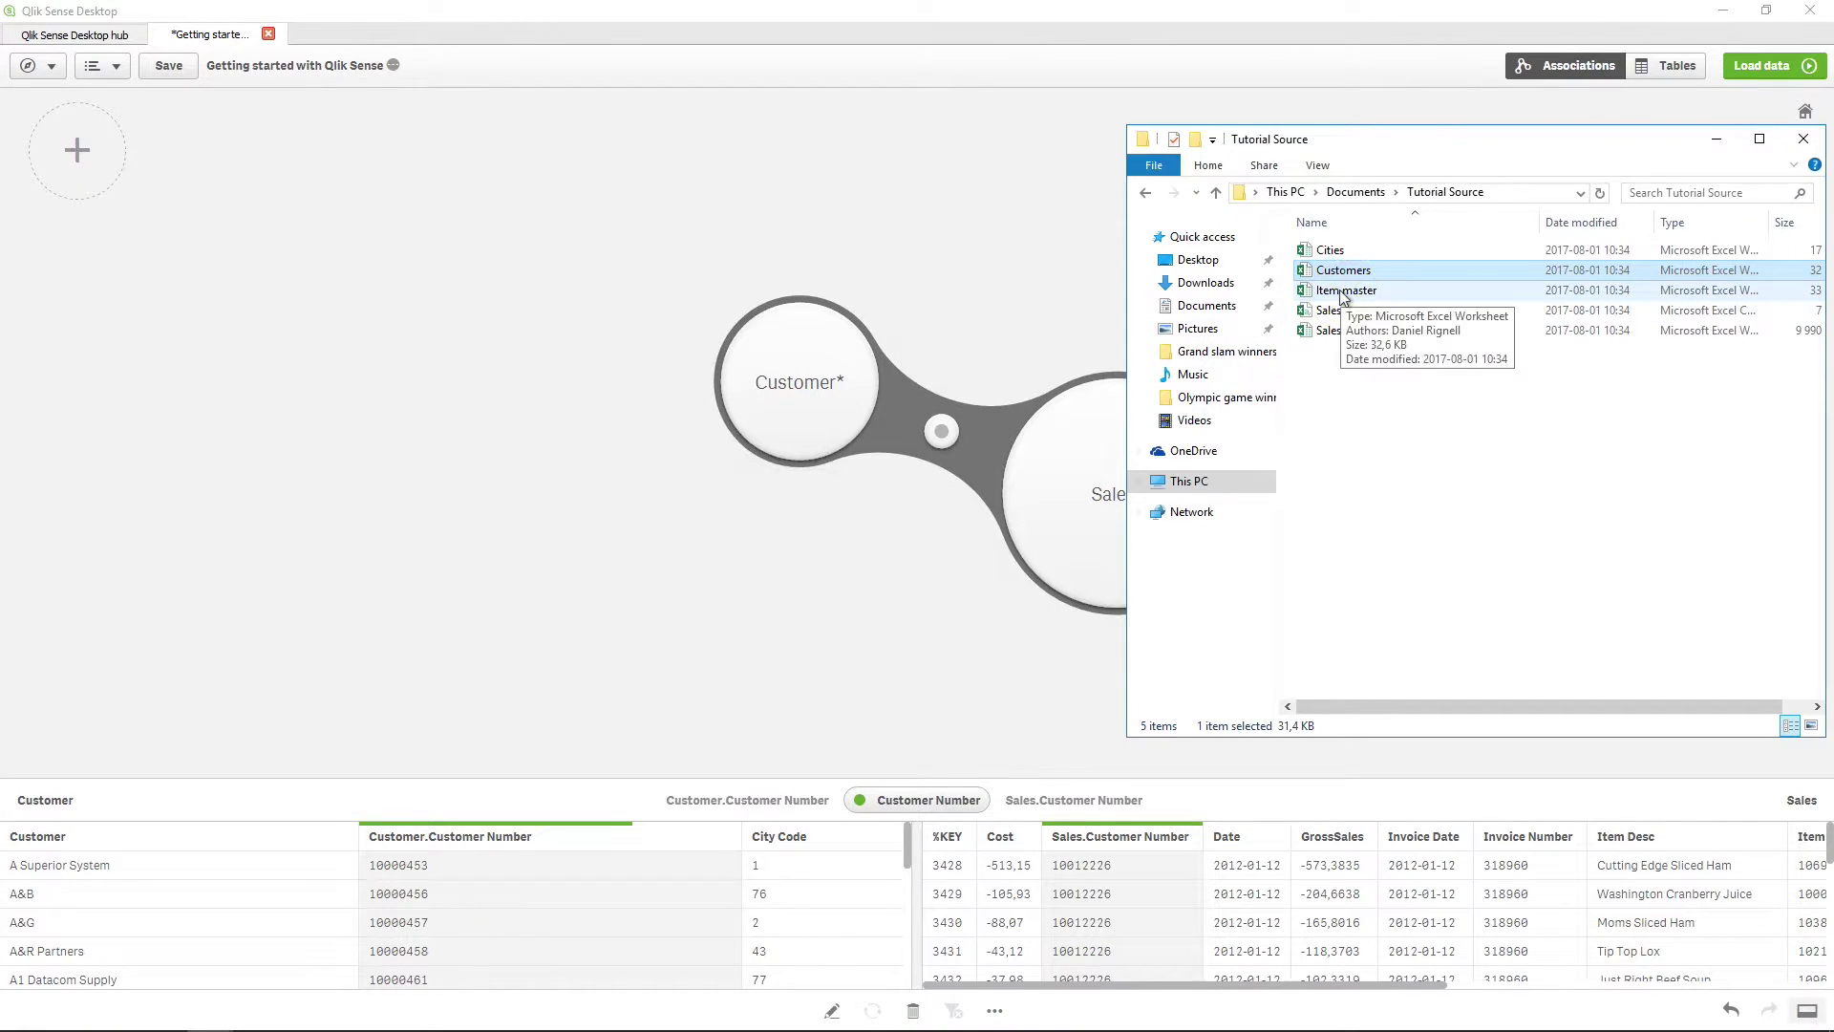
drag(1343, 297, 833, 489)
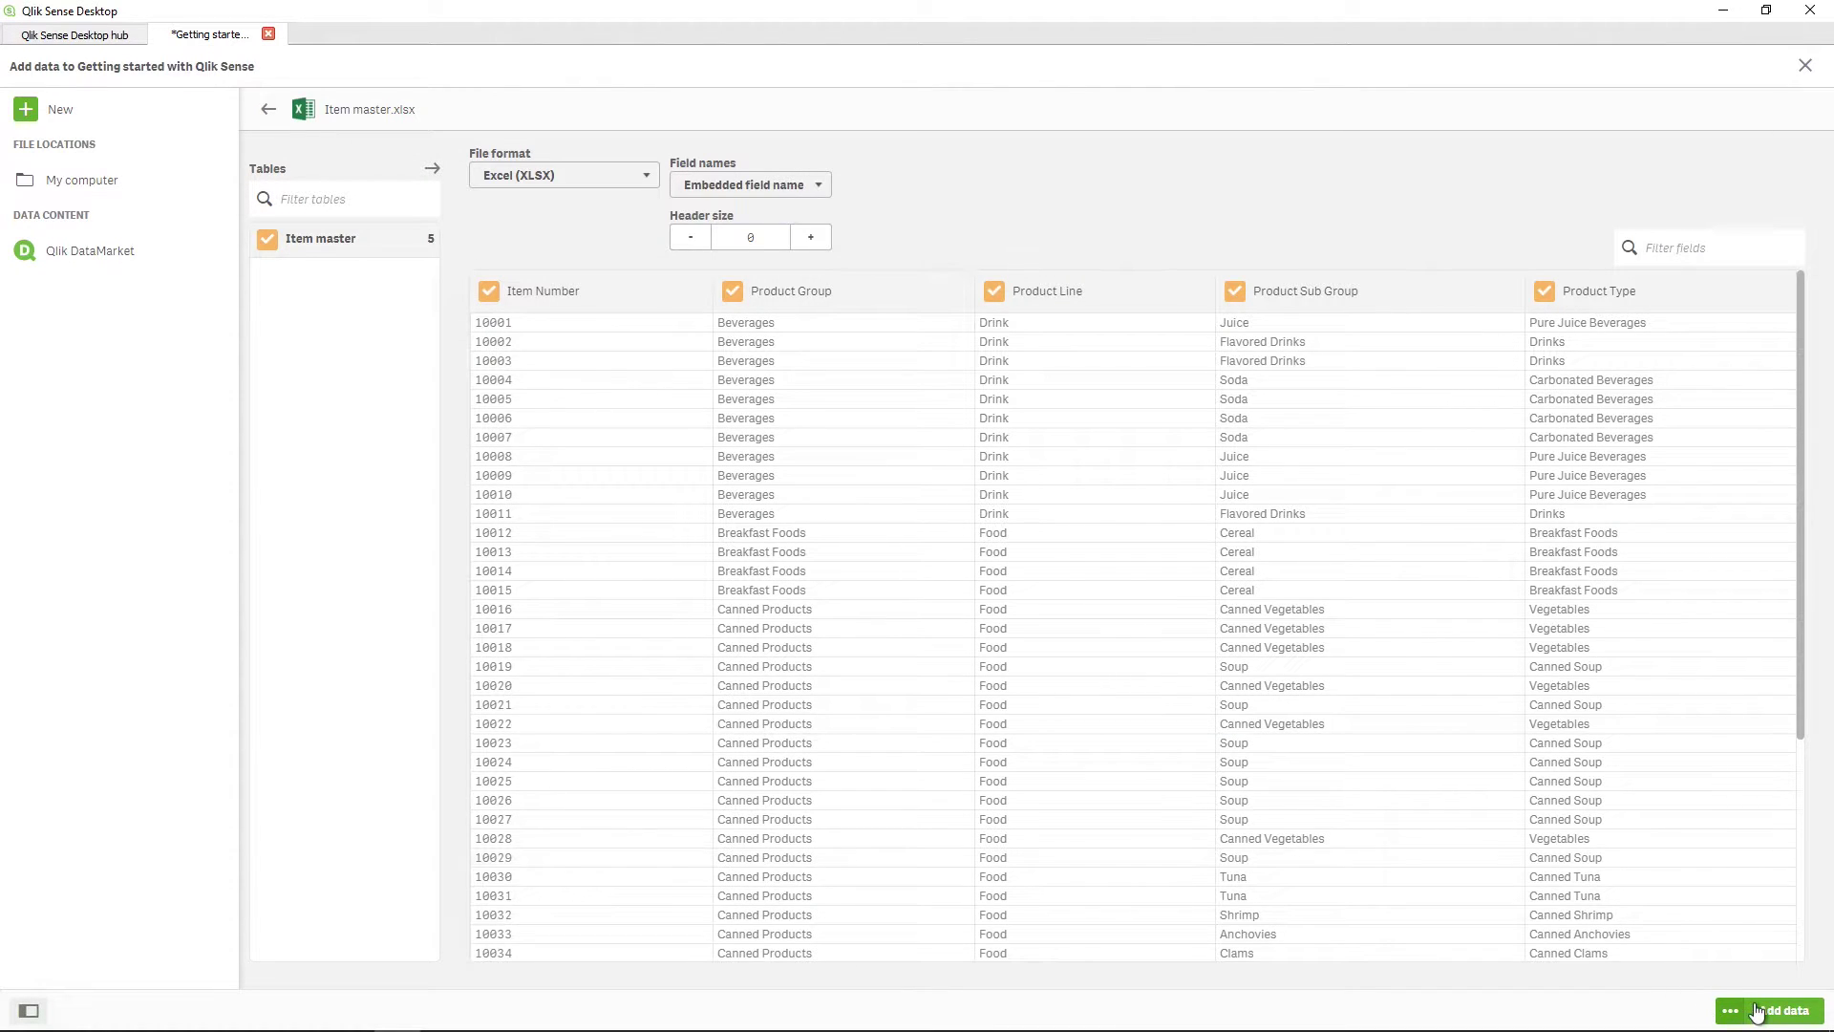
click(1758, 1009)
click(844, 621)
drag(848, 607, 1047, 528)
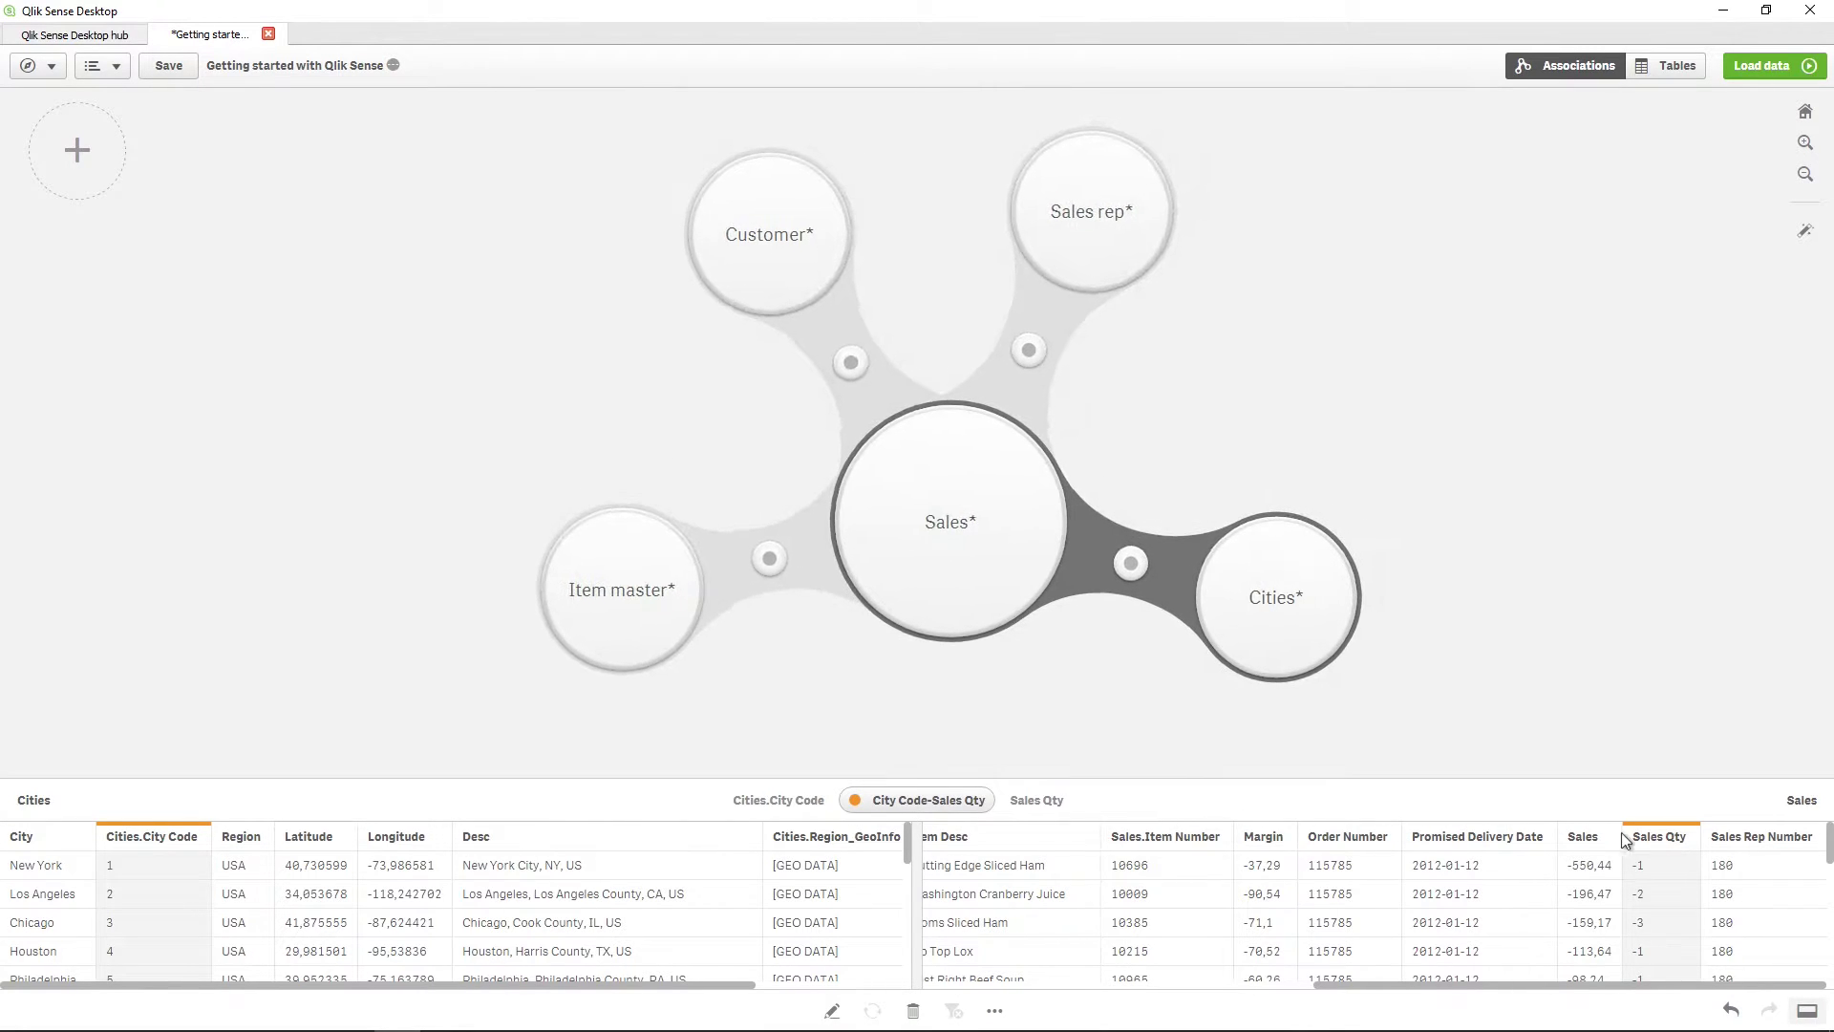
Relink Cities from Sales to Customer, then load all the data.
click(1243, 654)
drag(1272, 641, 1202, 506)
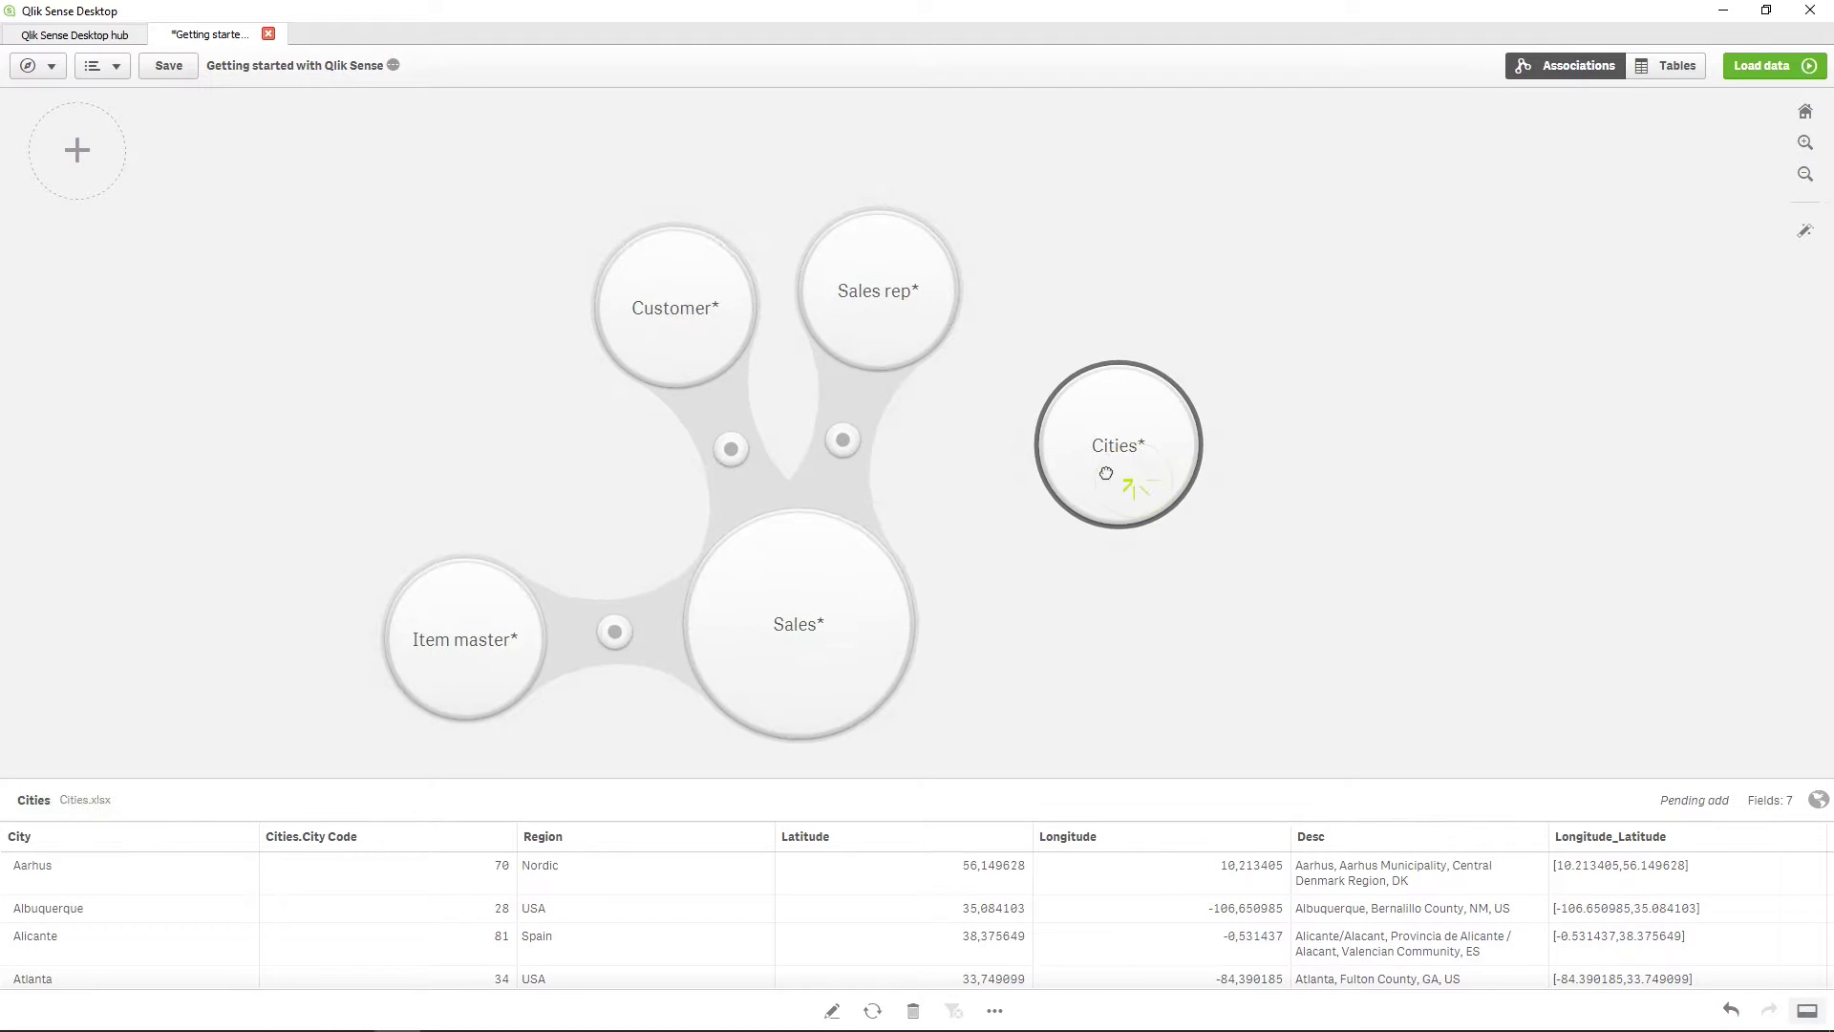
drag(1098, 474, 760, 396)
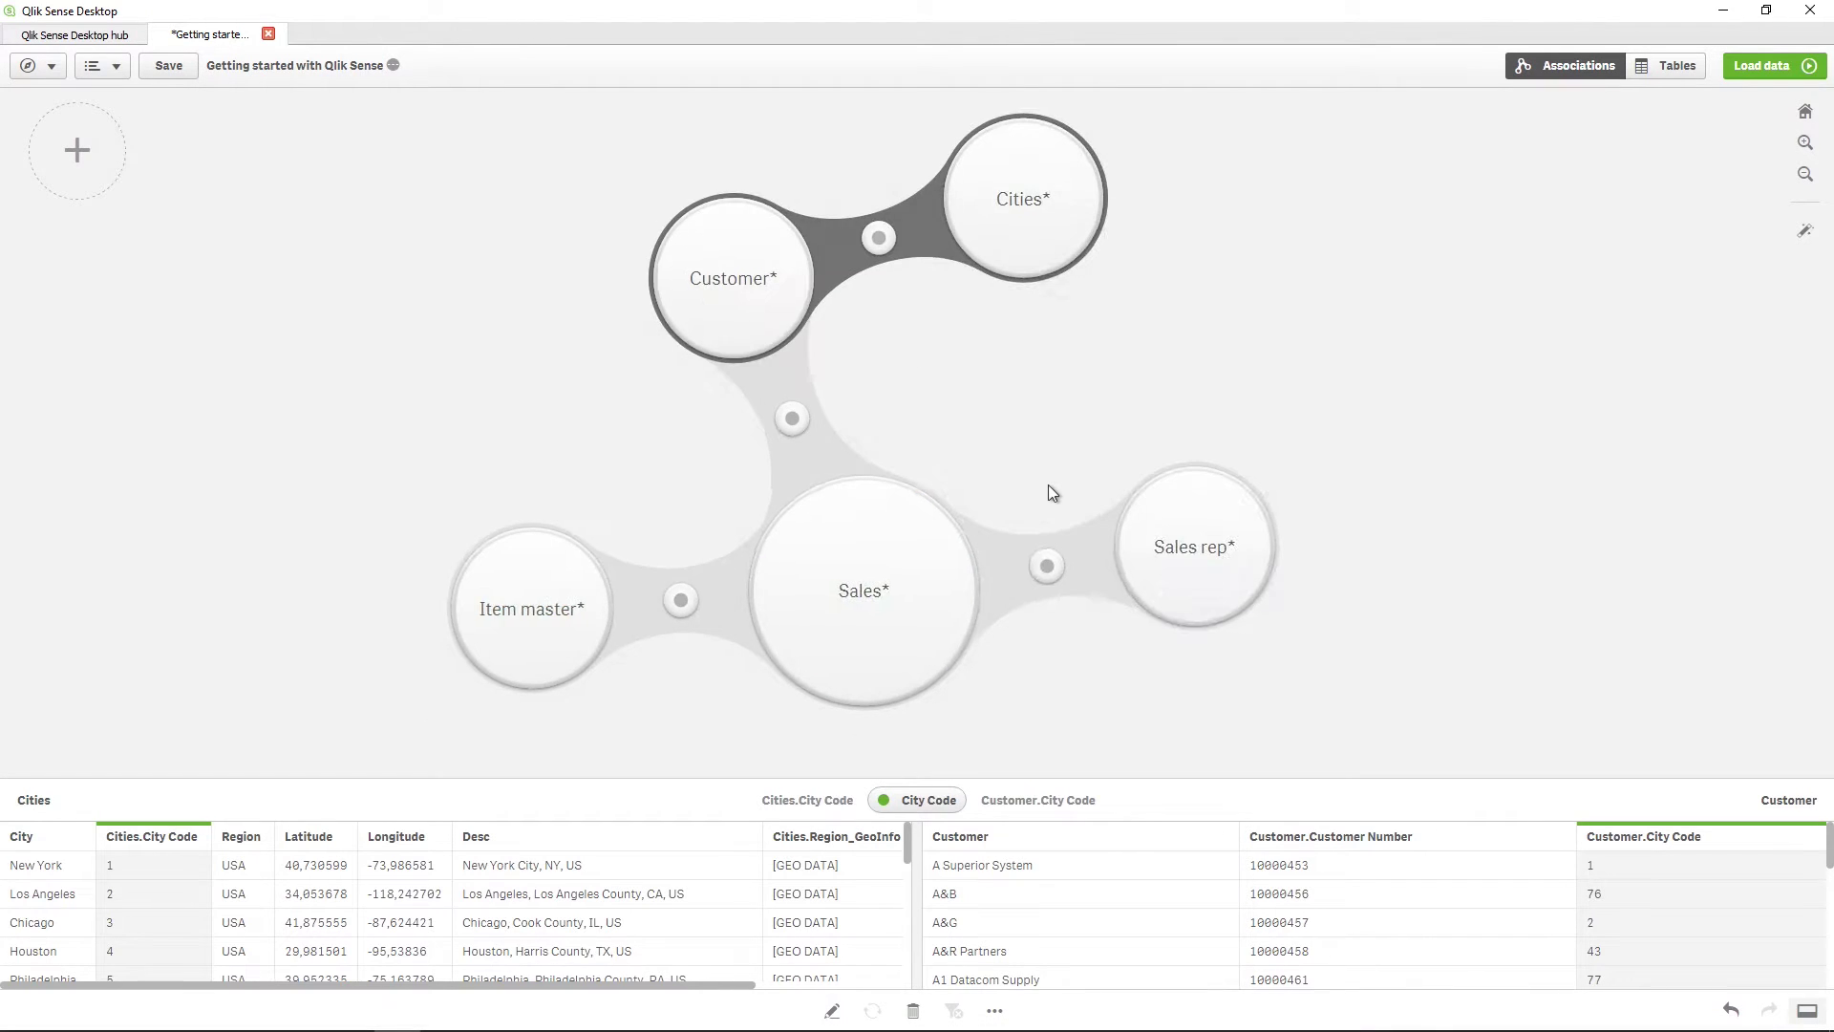
click(1759, 72)
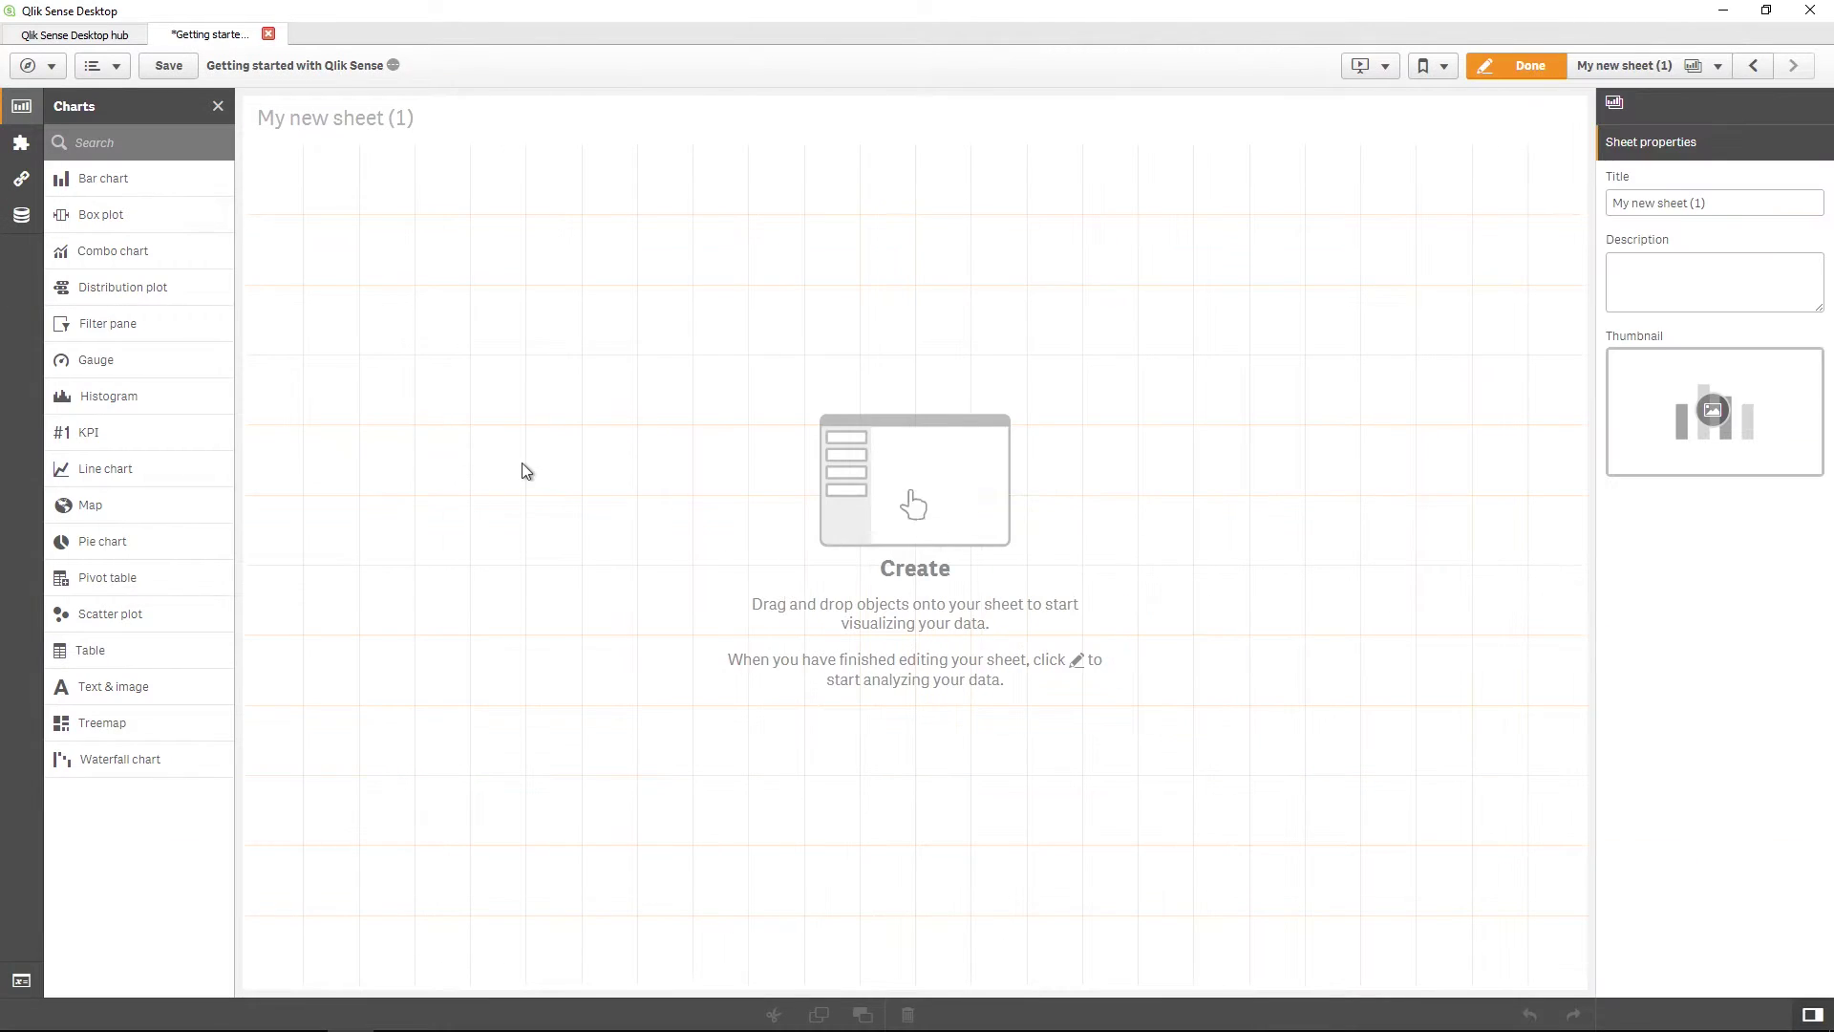
Place a pie chart showing Sum(Sales) by Region on the sheet.
click(21, 215)
scroll(124, 573, down, 5)
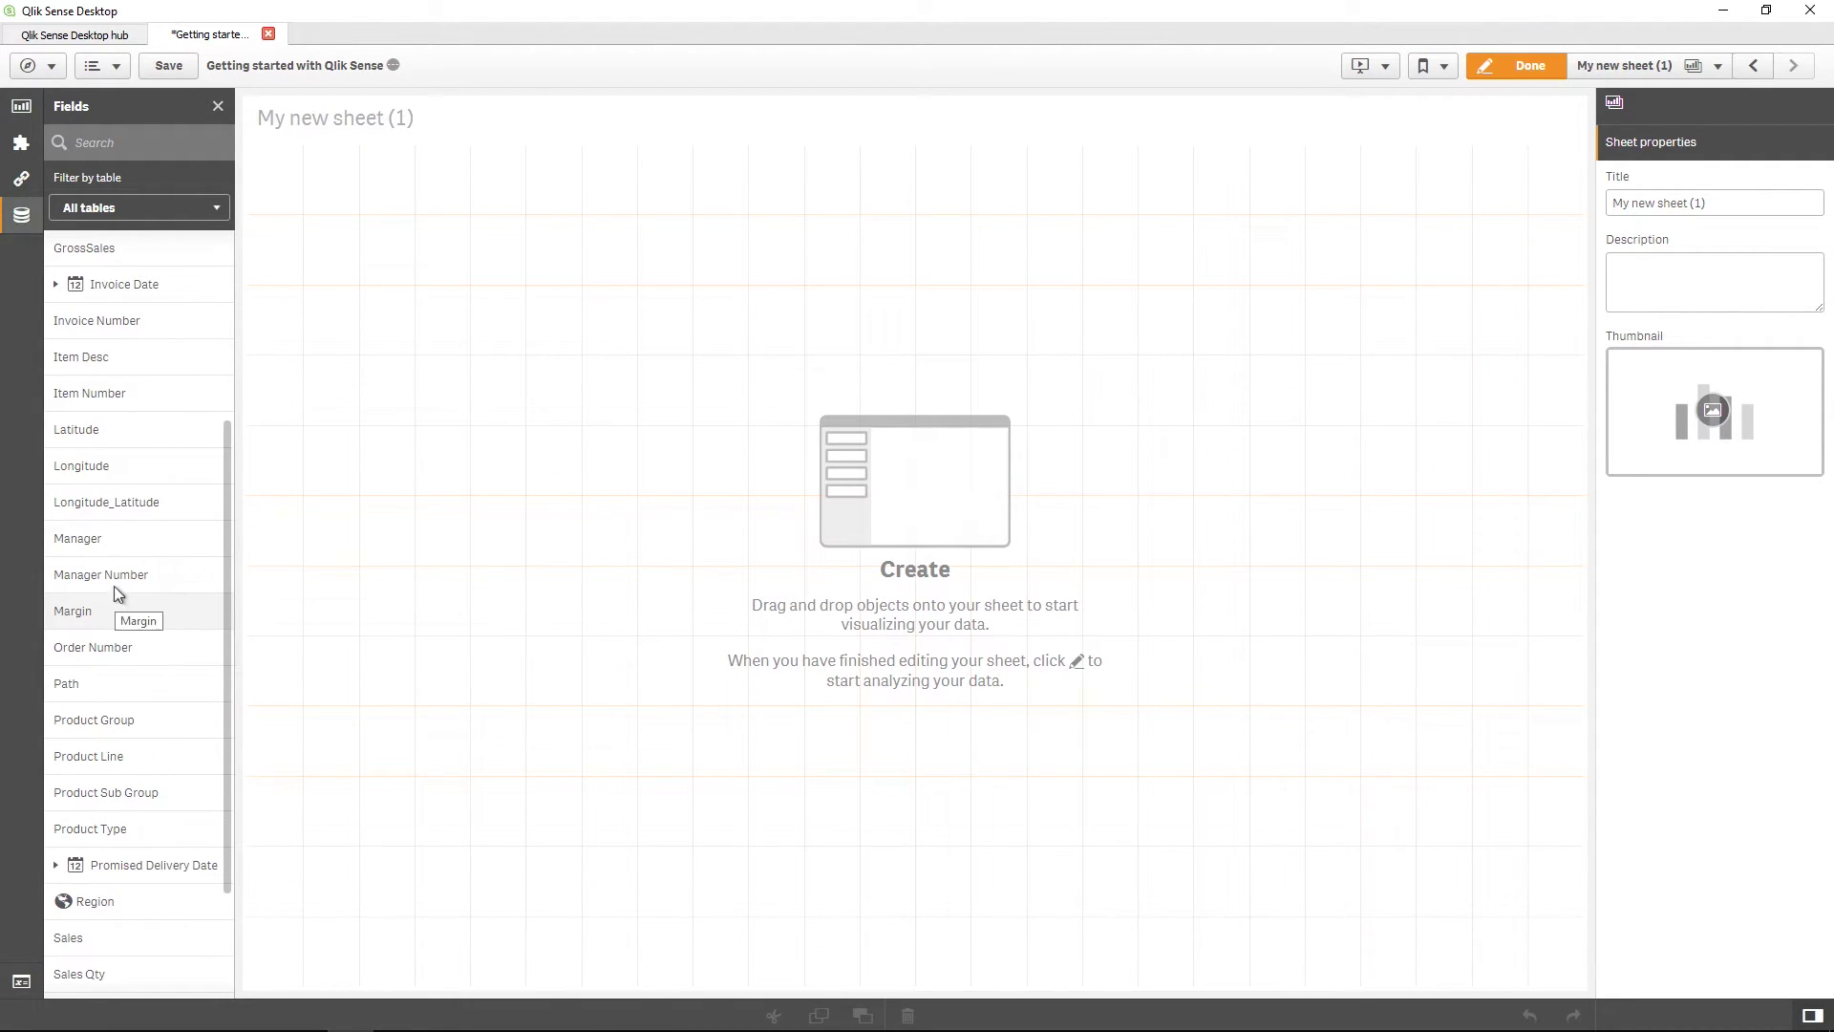
click(19, 109)
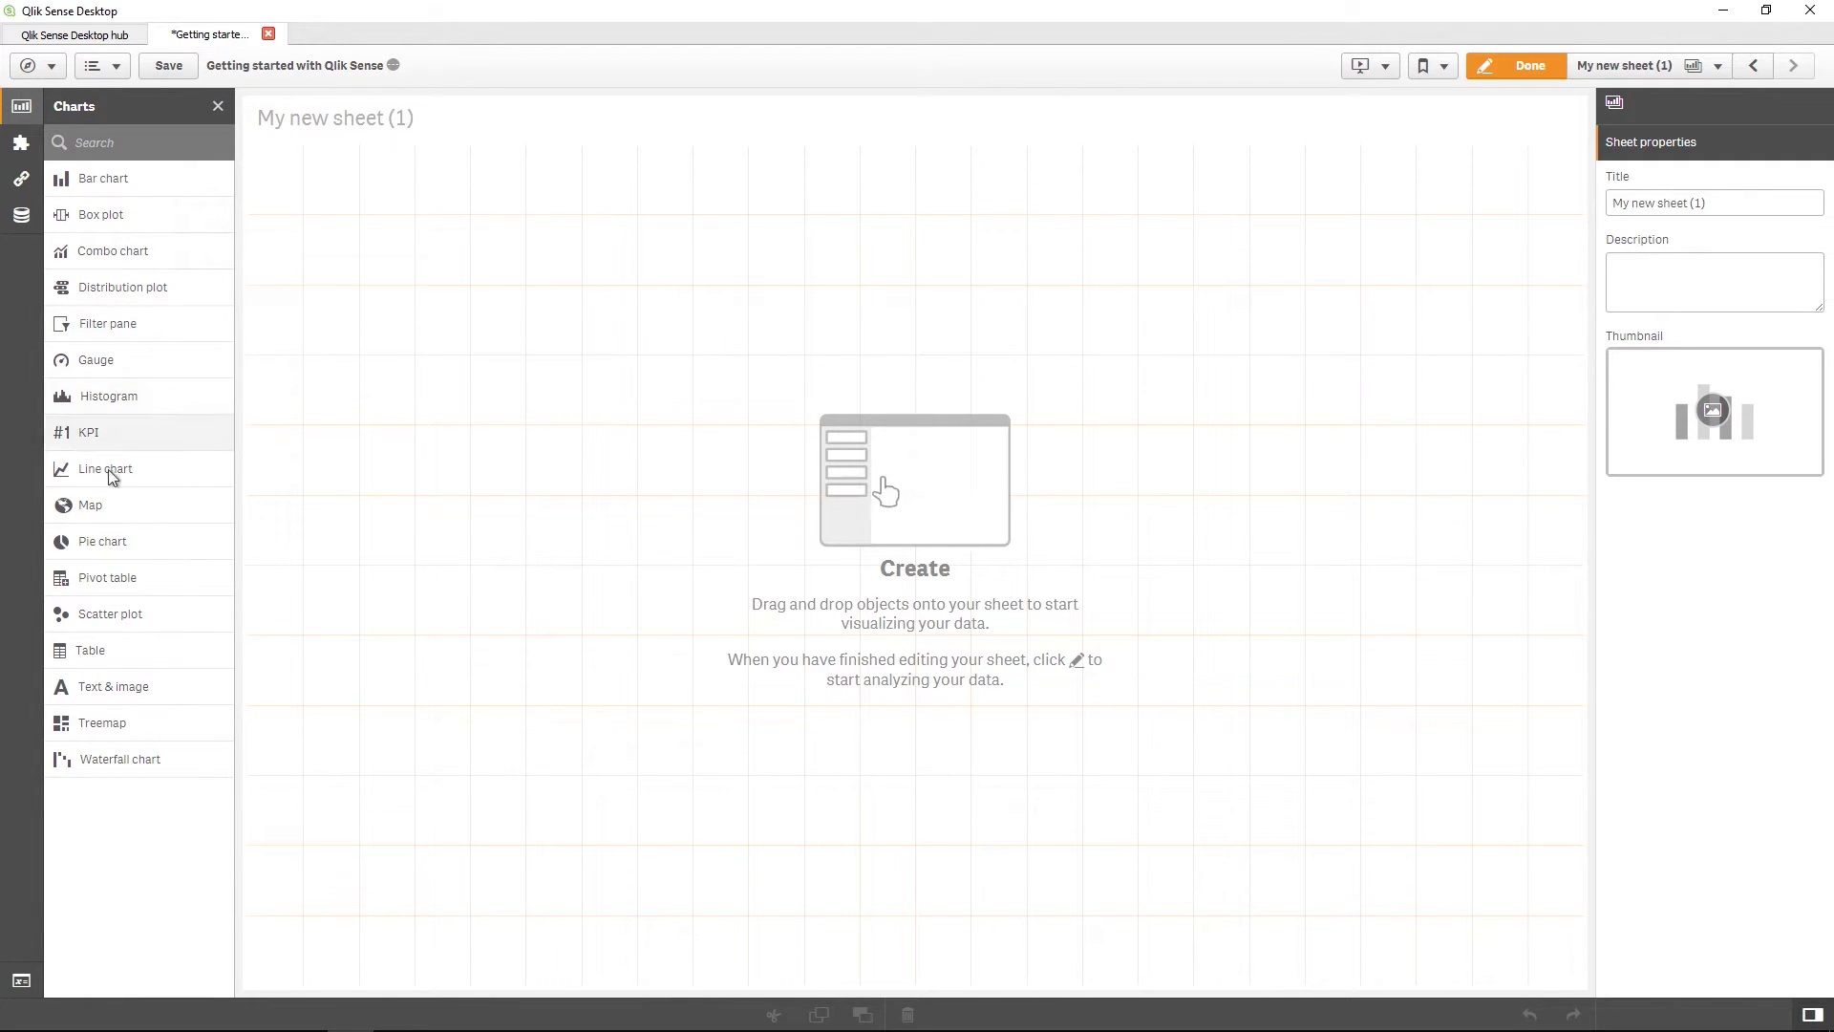
drag(102, 540, 315, 305)
click(584, 361)
text(Re)
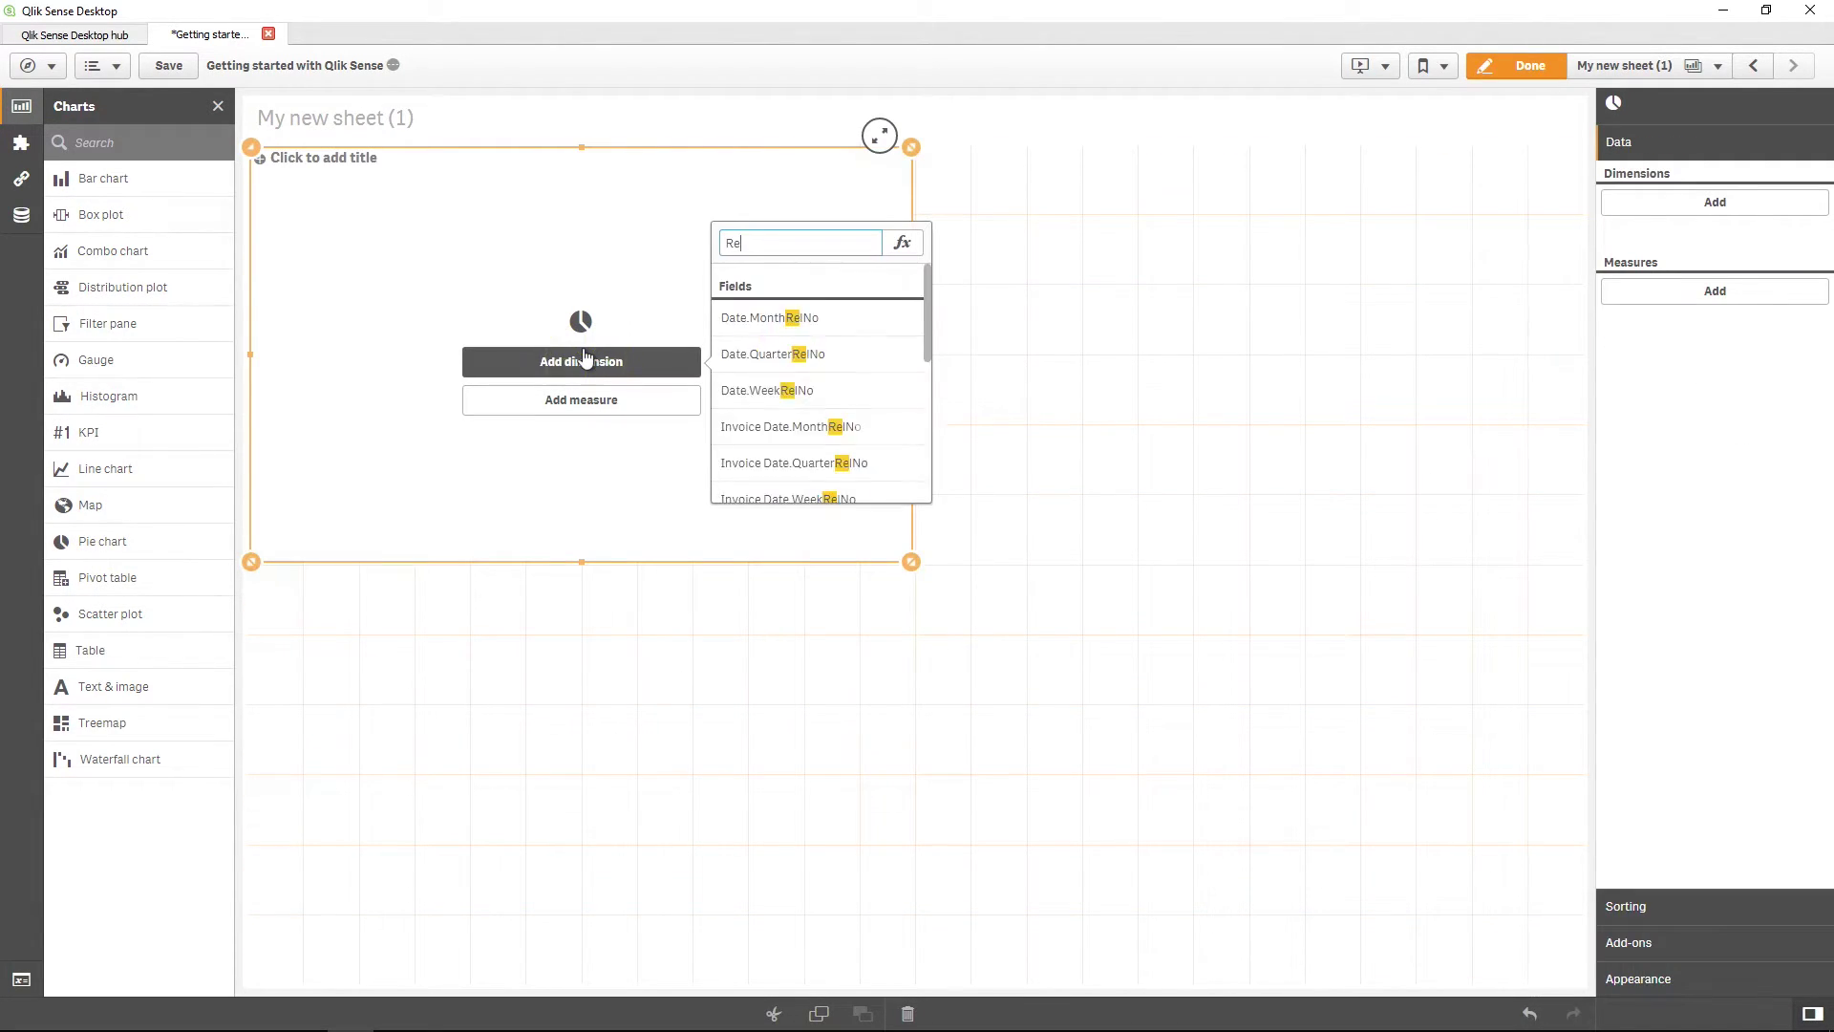
text(gion)
click(741, 317)
click(628, 400)
text(sales)
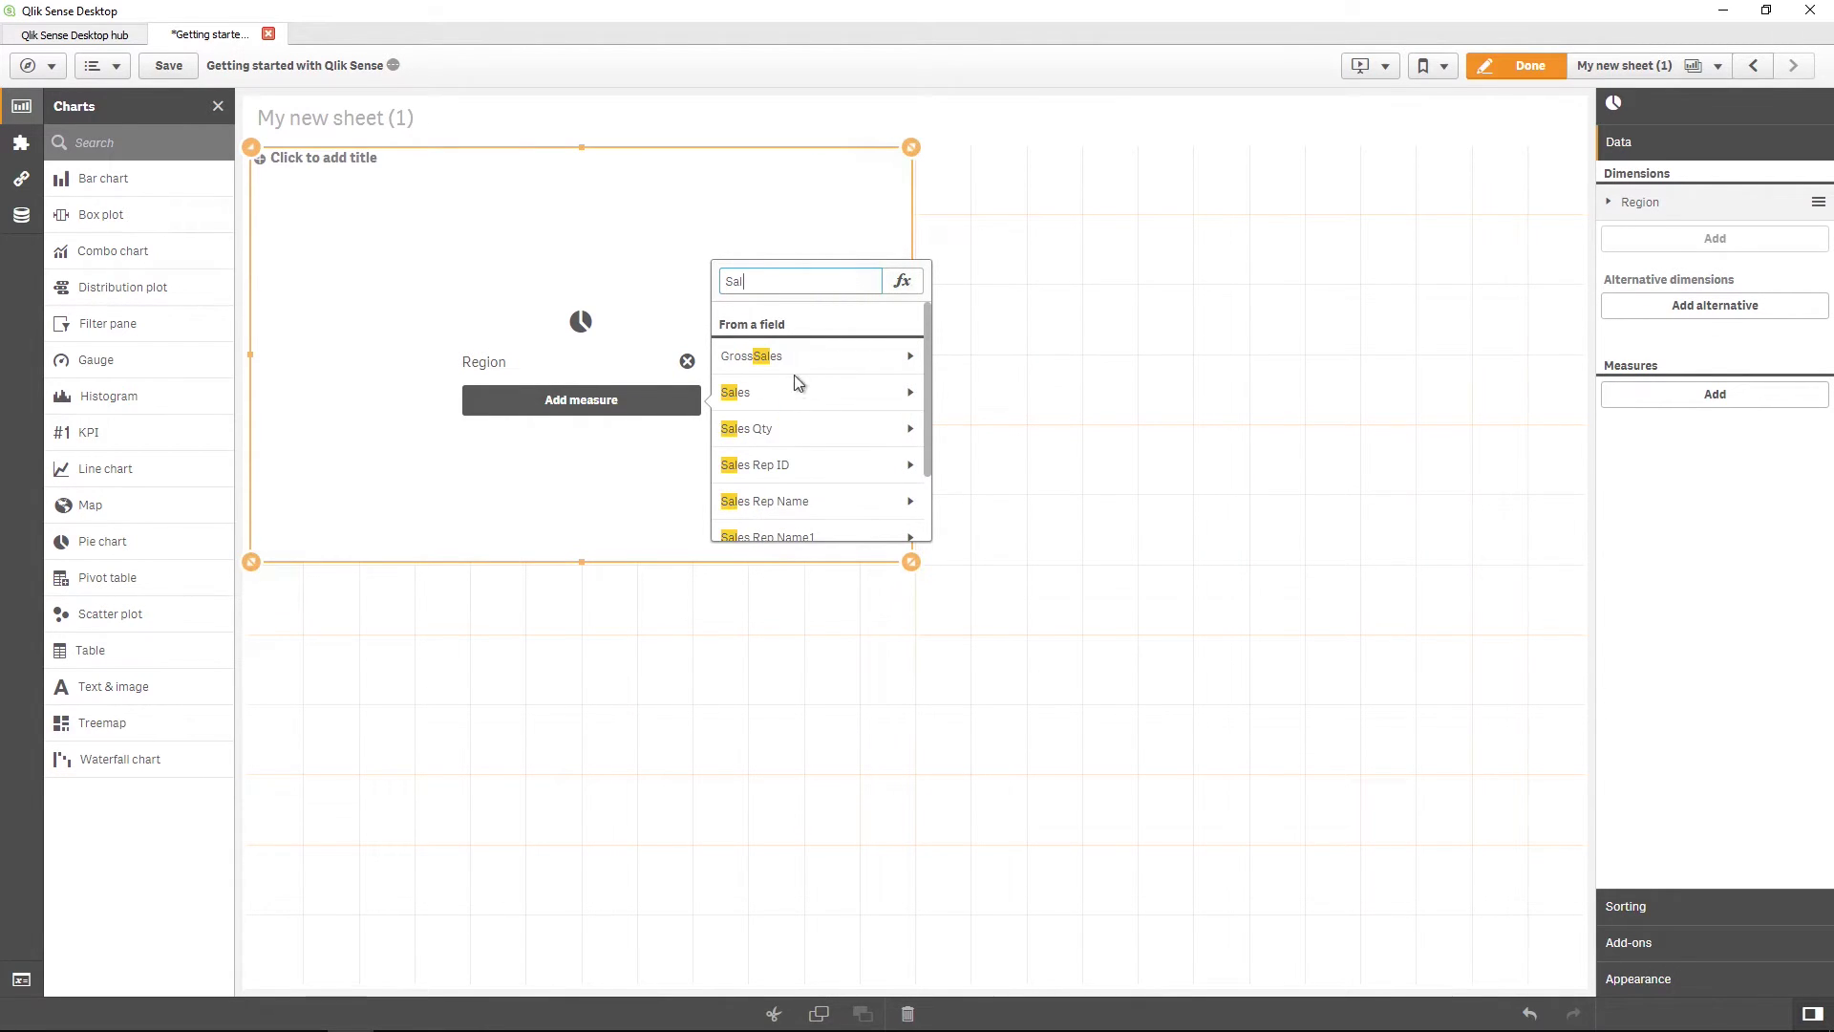
click(800, 392)
click(817, 348)
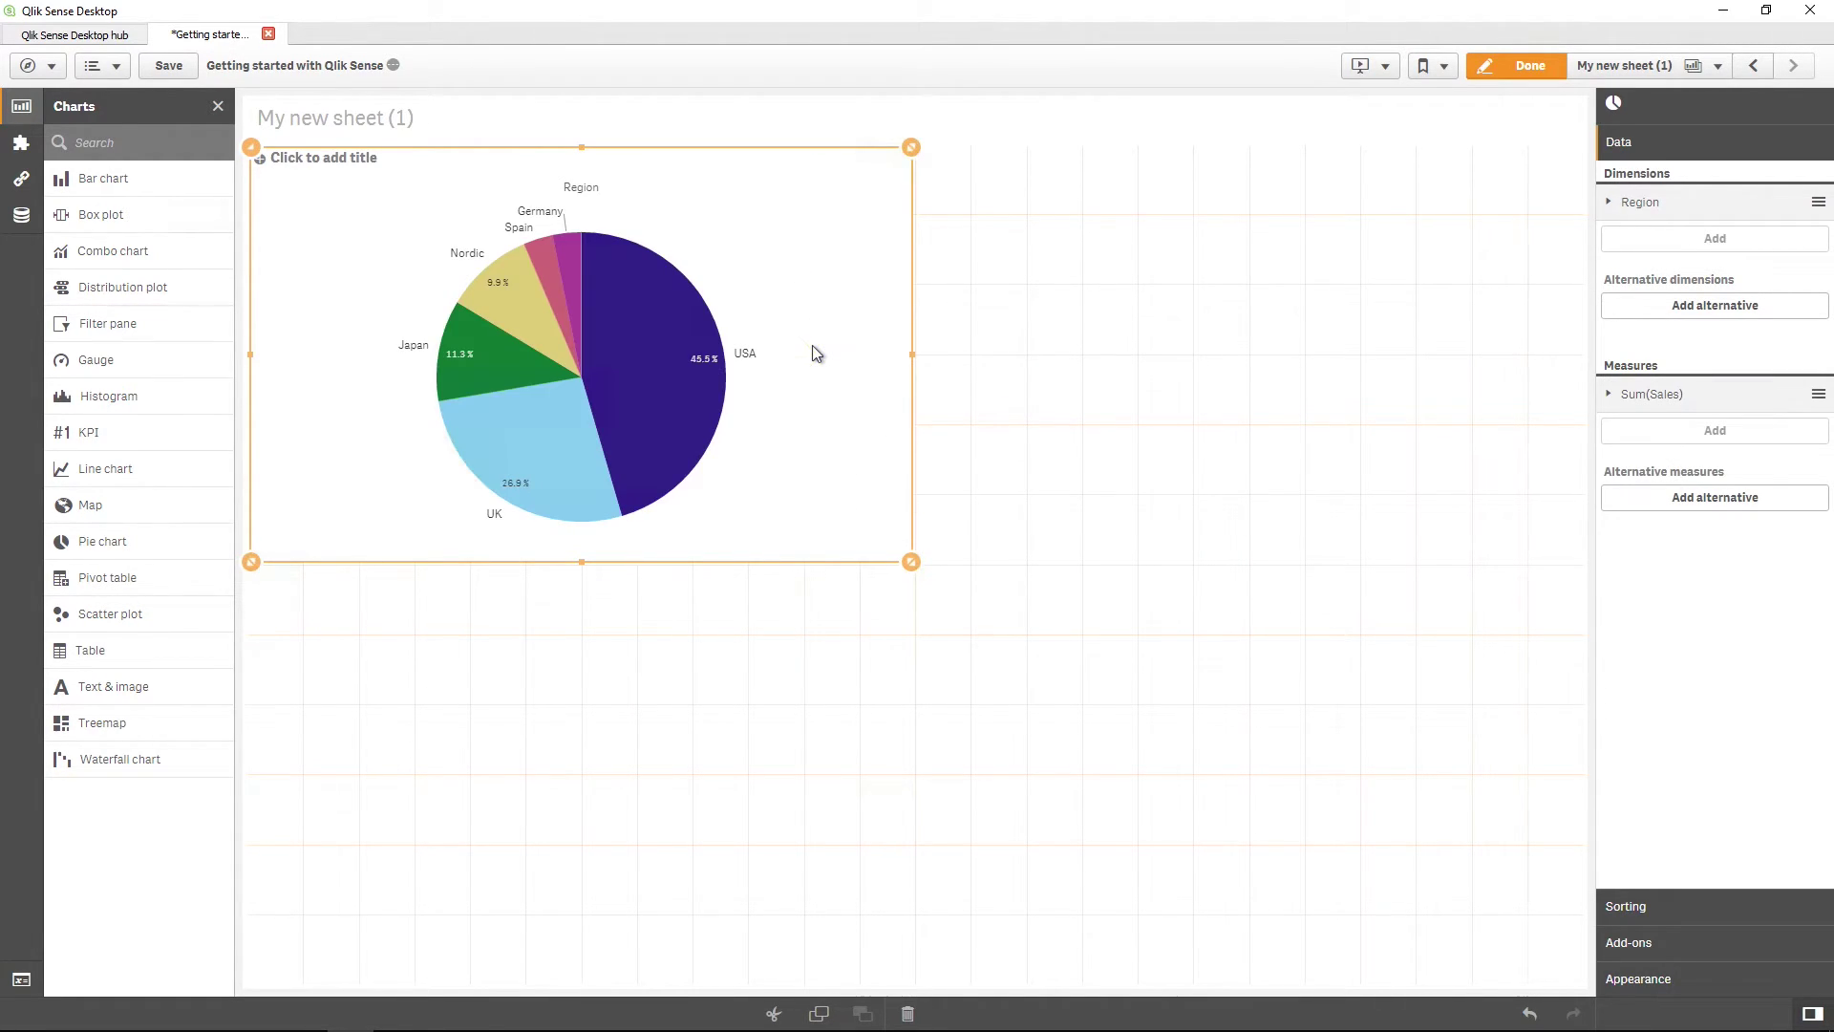
Make it a donut with custom colours by dimension and narrow its width.
click(1638, 979)
click(1755, 827)
scroll(1735, 806, down, 2)
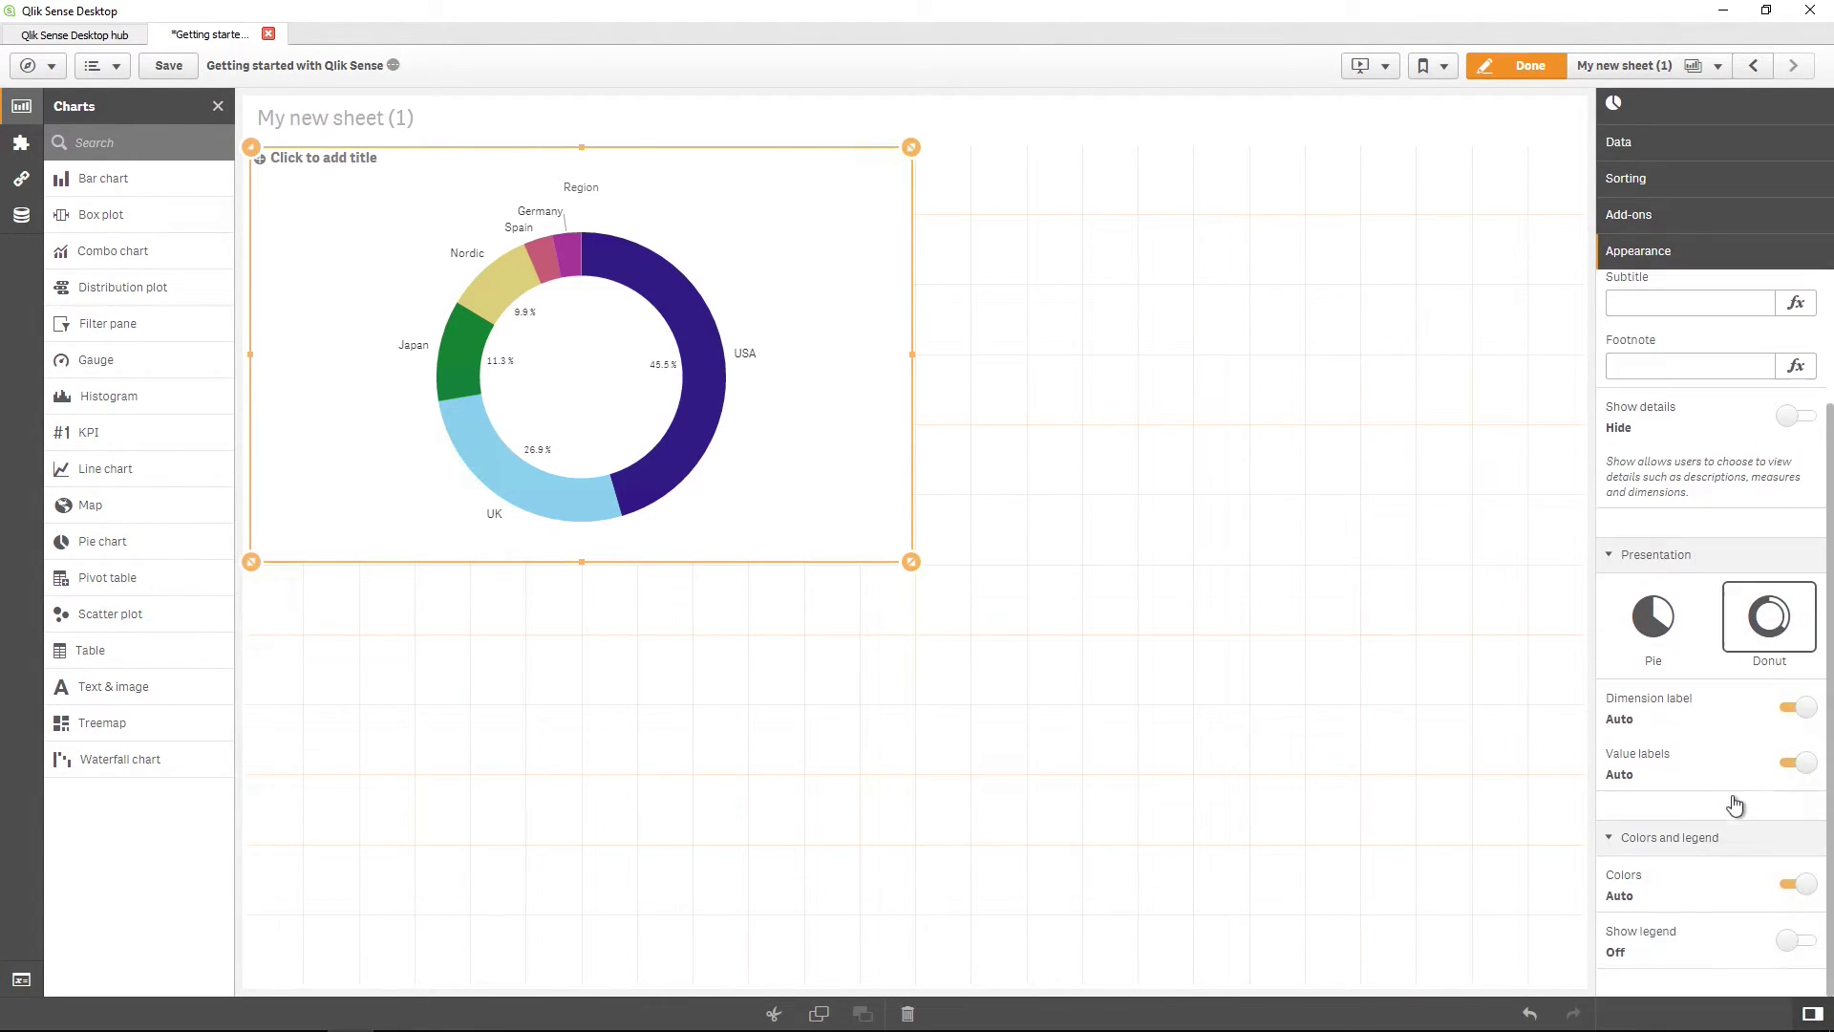
click(1796, 886)
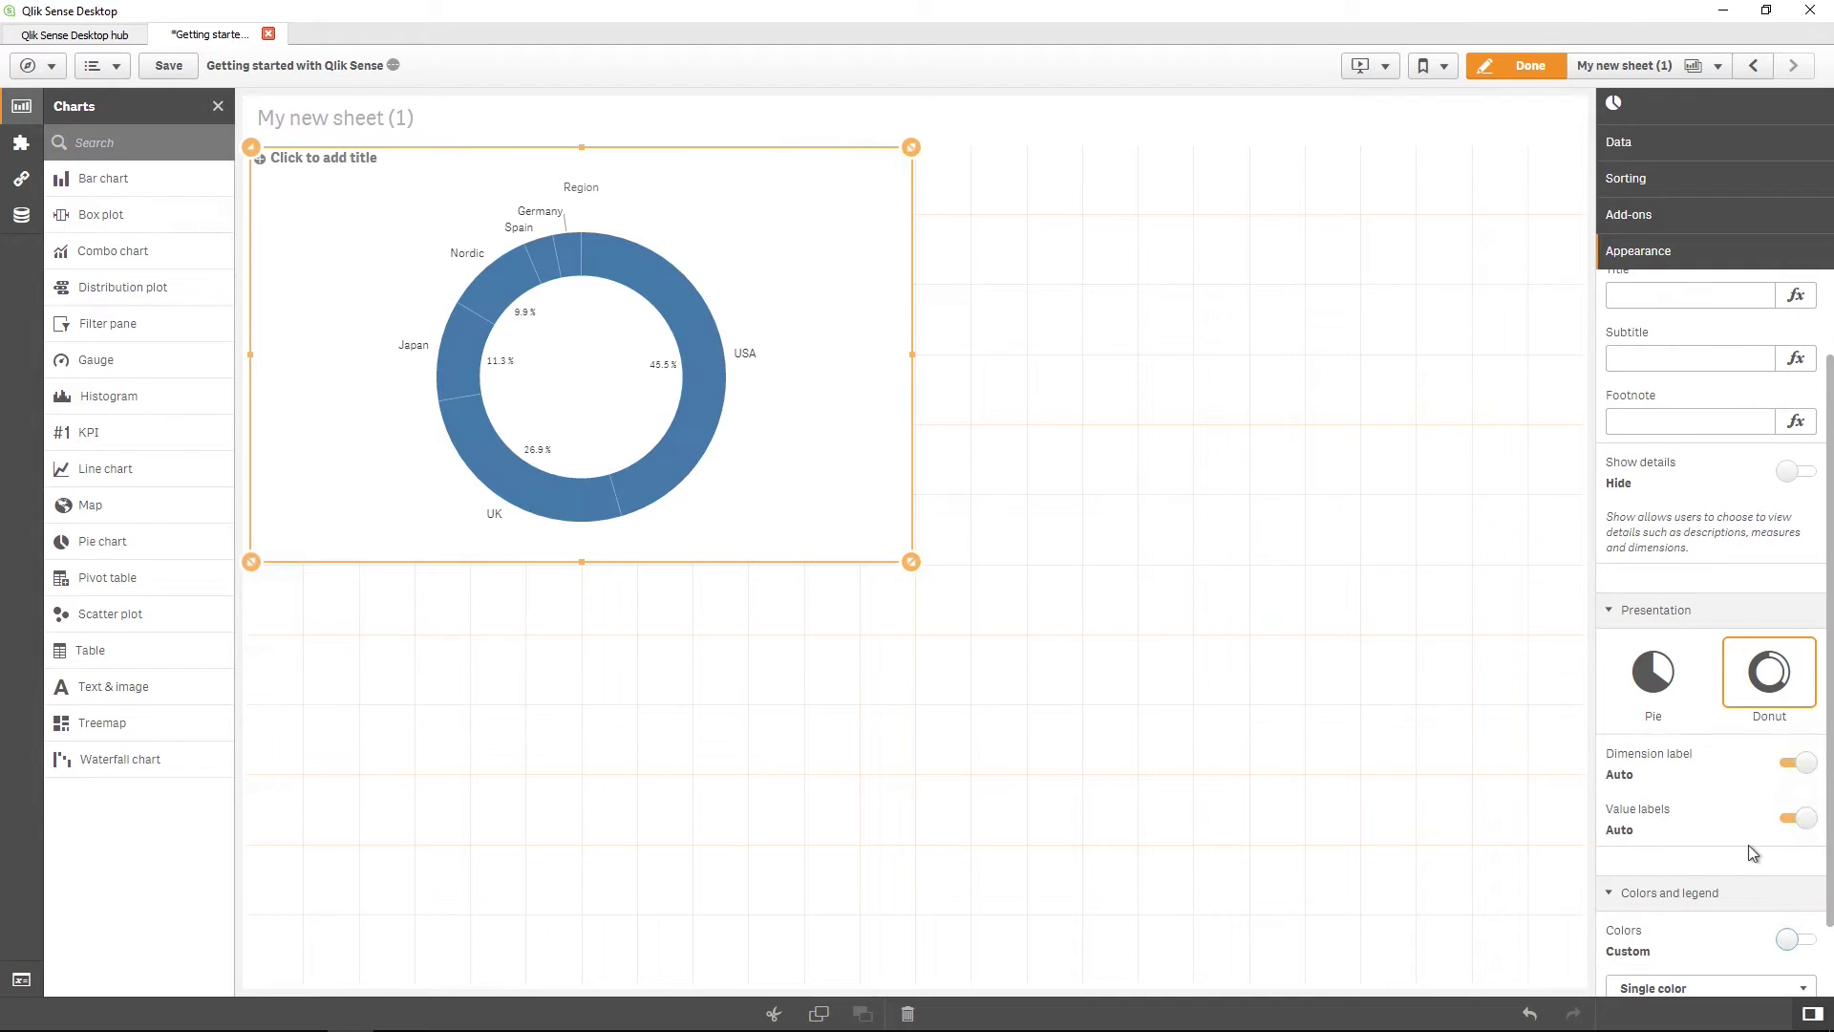
scroll(1754, 848, down, 1)
click(1740, 902)
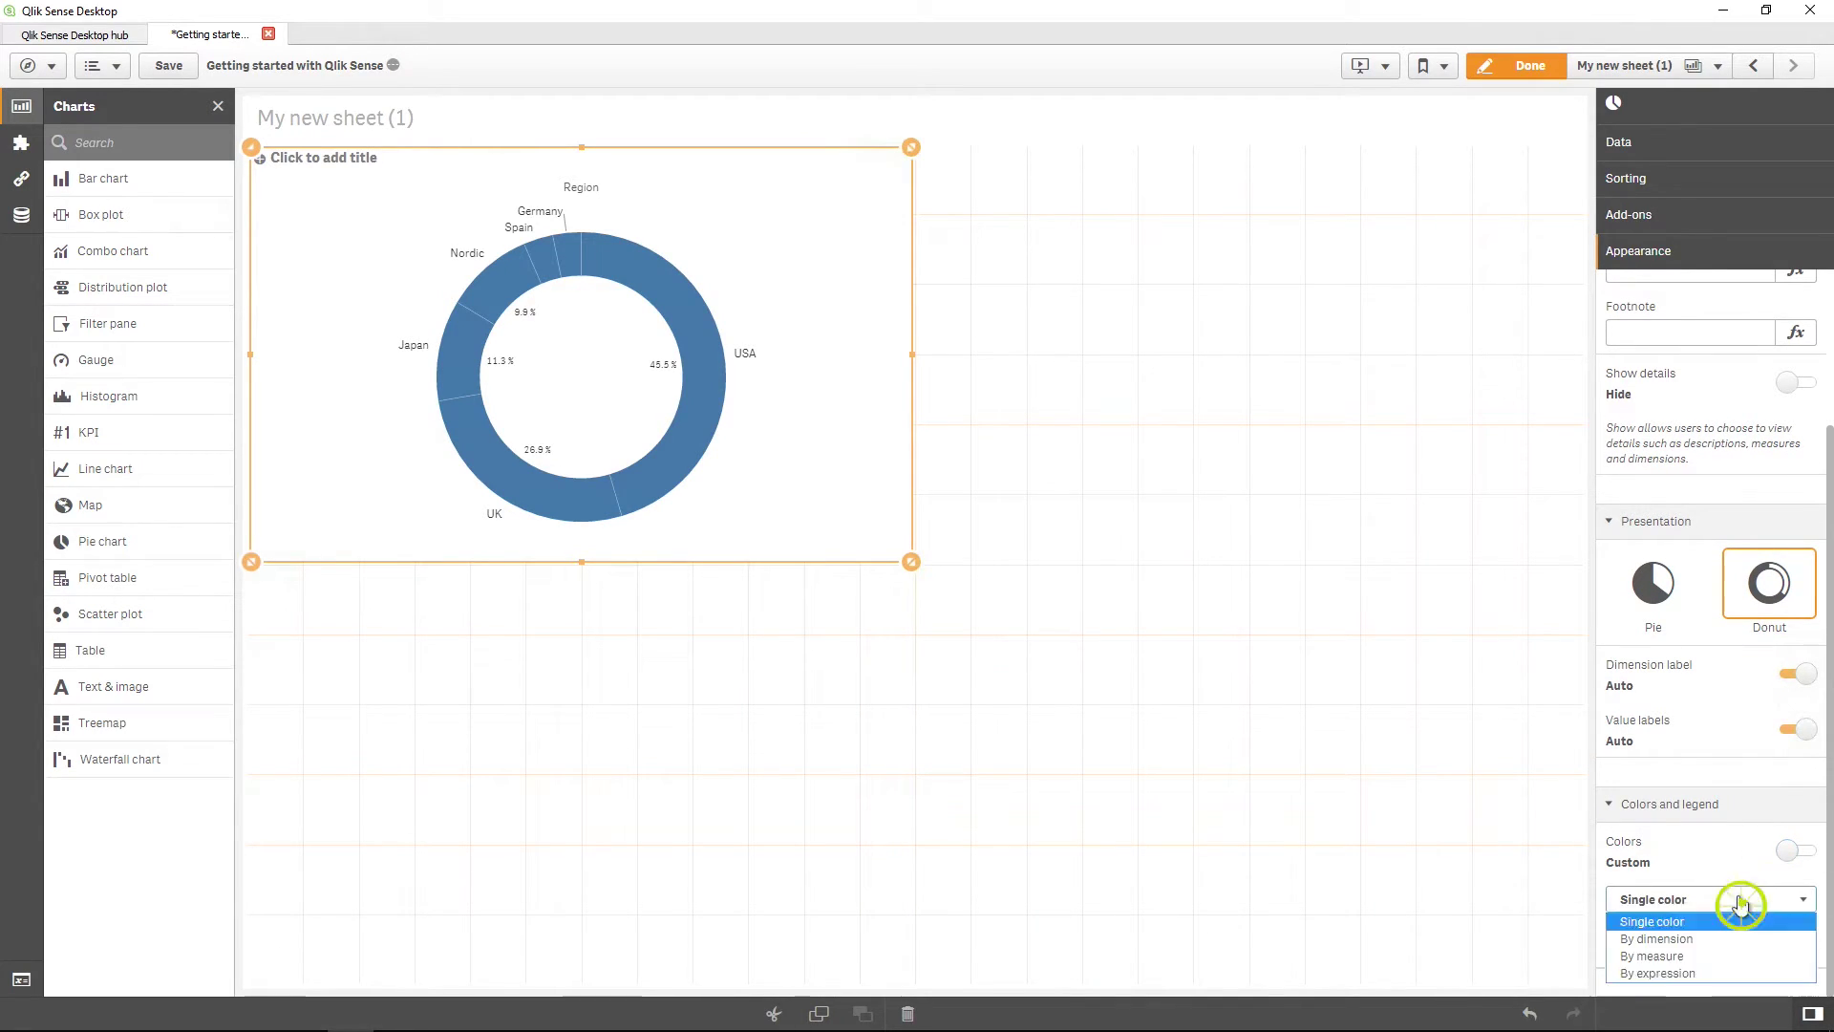
click(1657, 939)
scroll(1681, 573, up, 2)
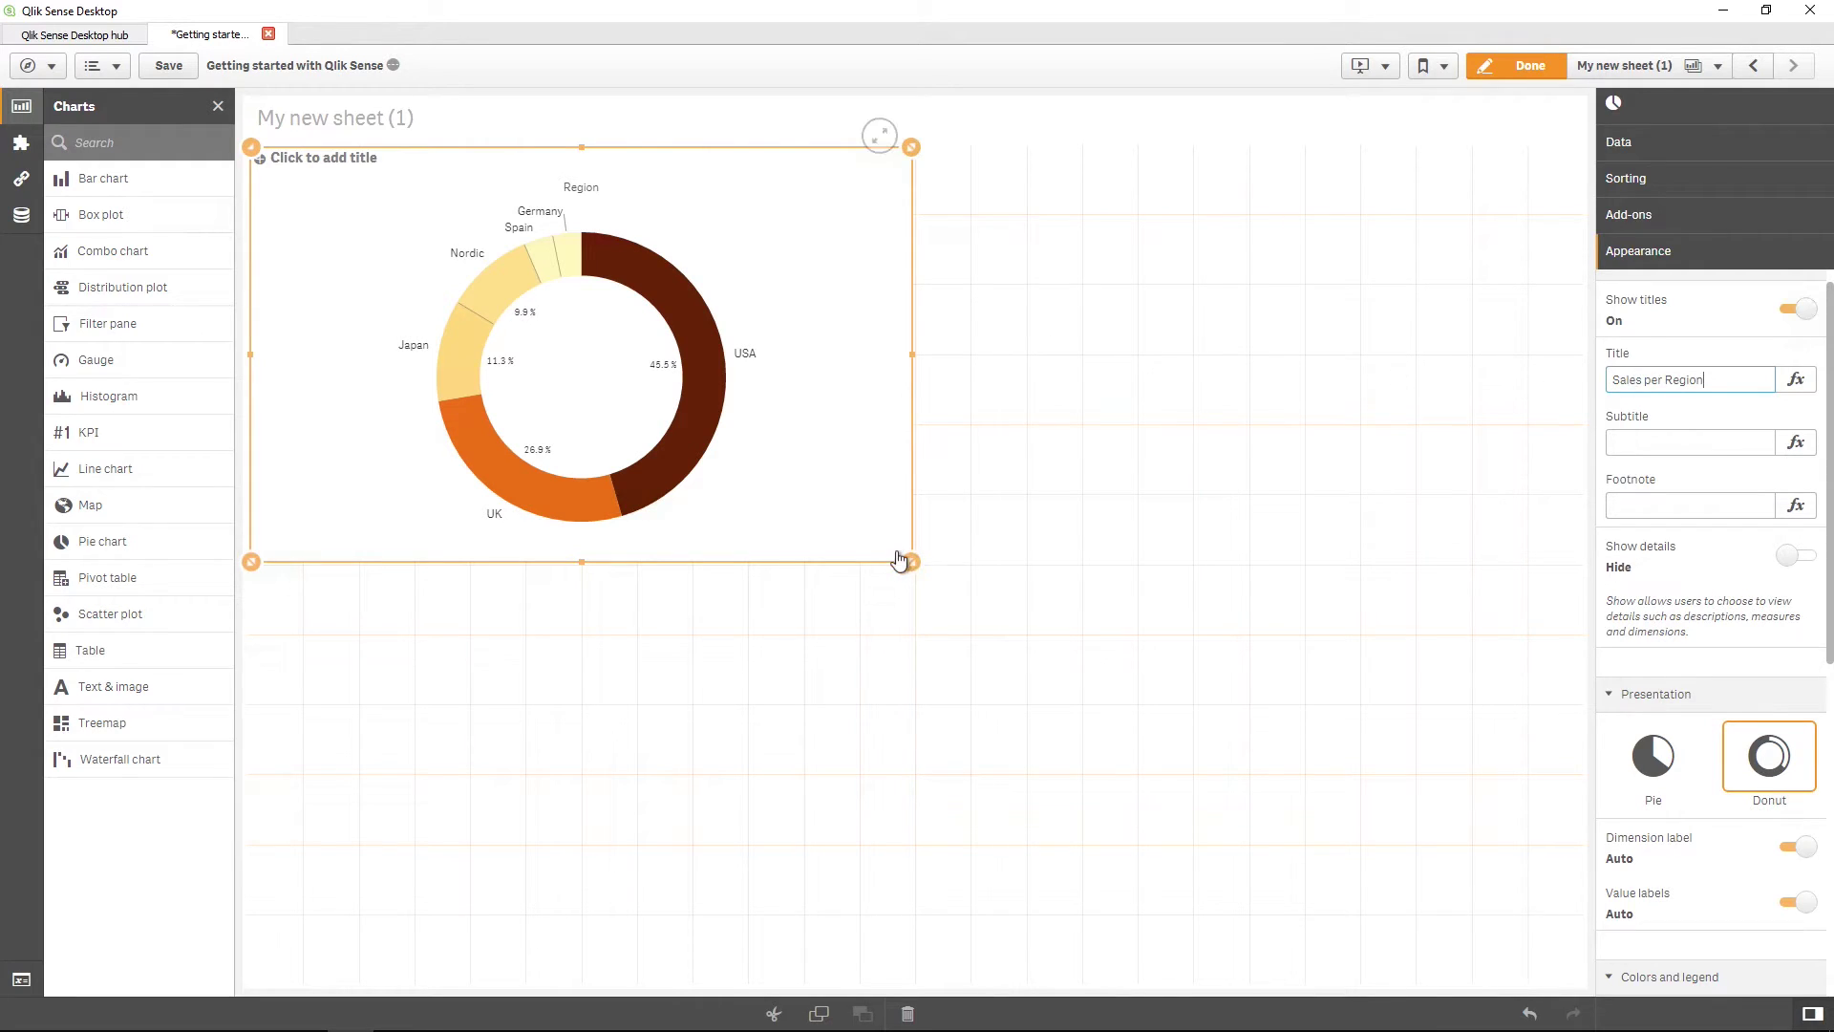
drag(896, 560, 785, 561)
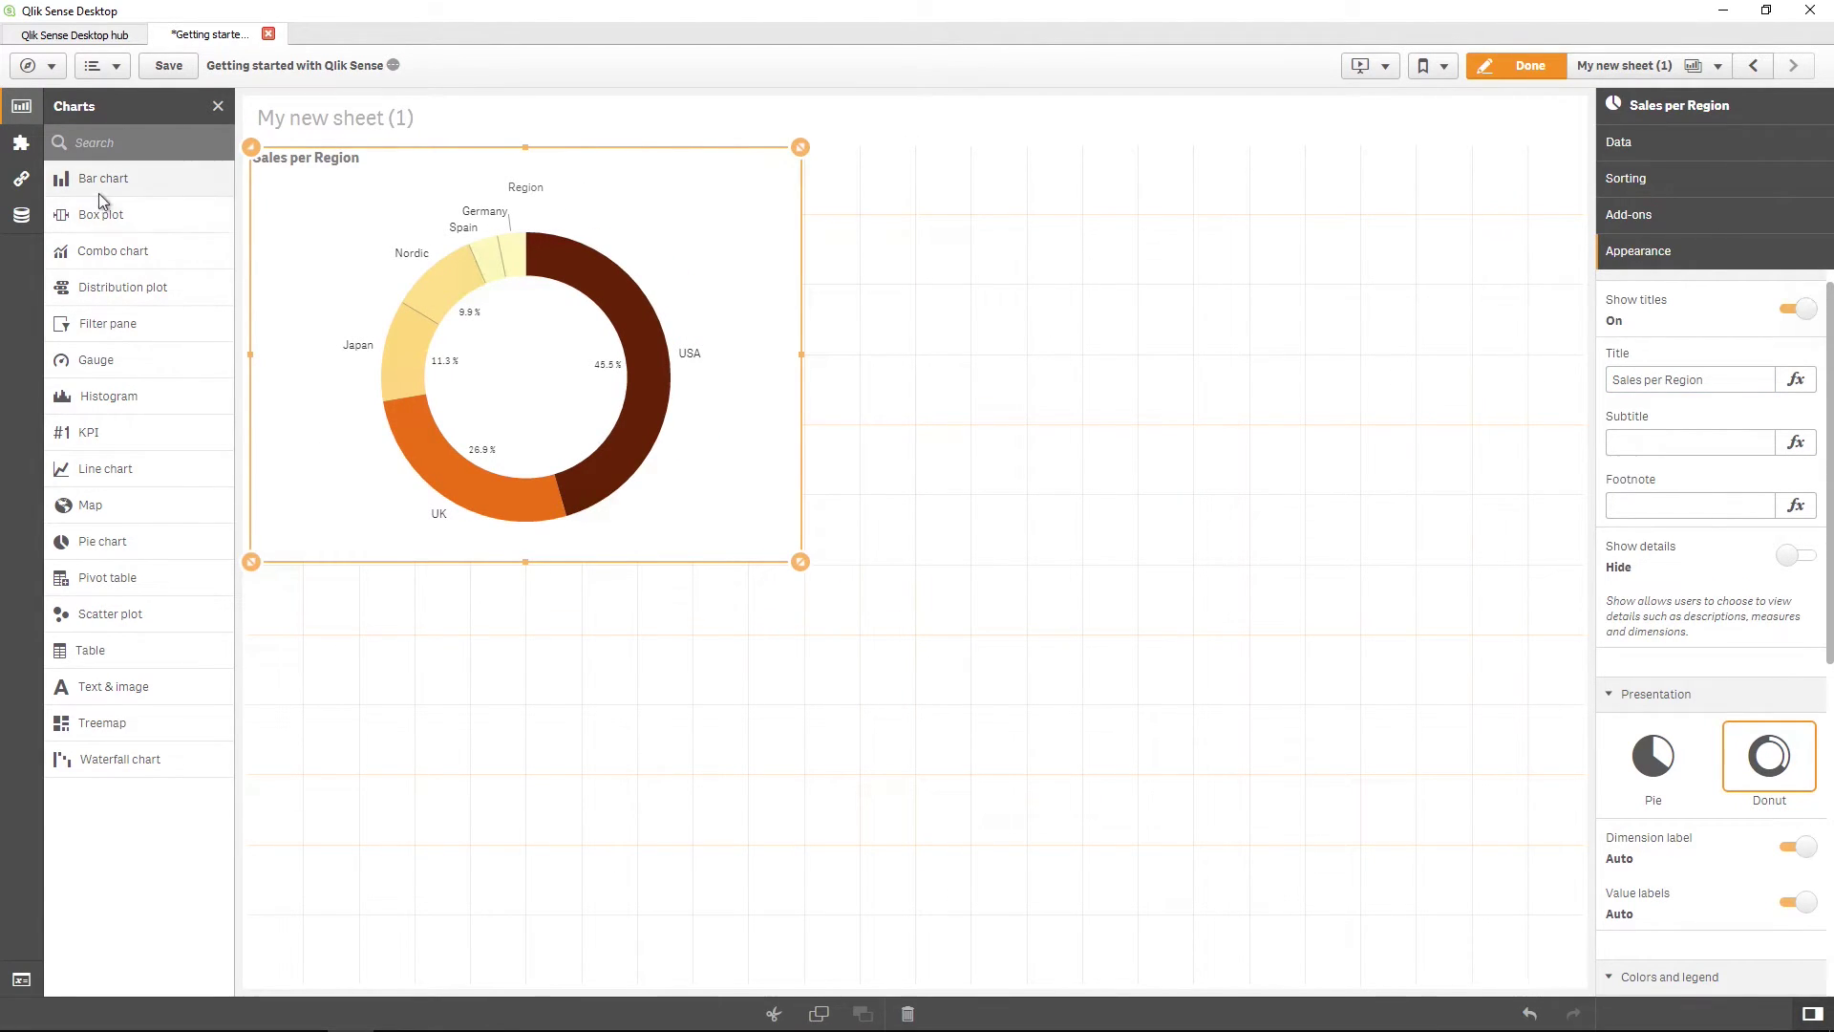
Place a bar chart right of the donut showing Sum(Sales) by Customer.
drag(105, 187, 1175, 442)
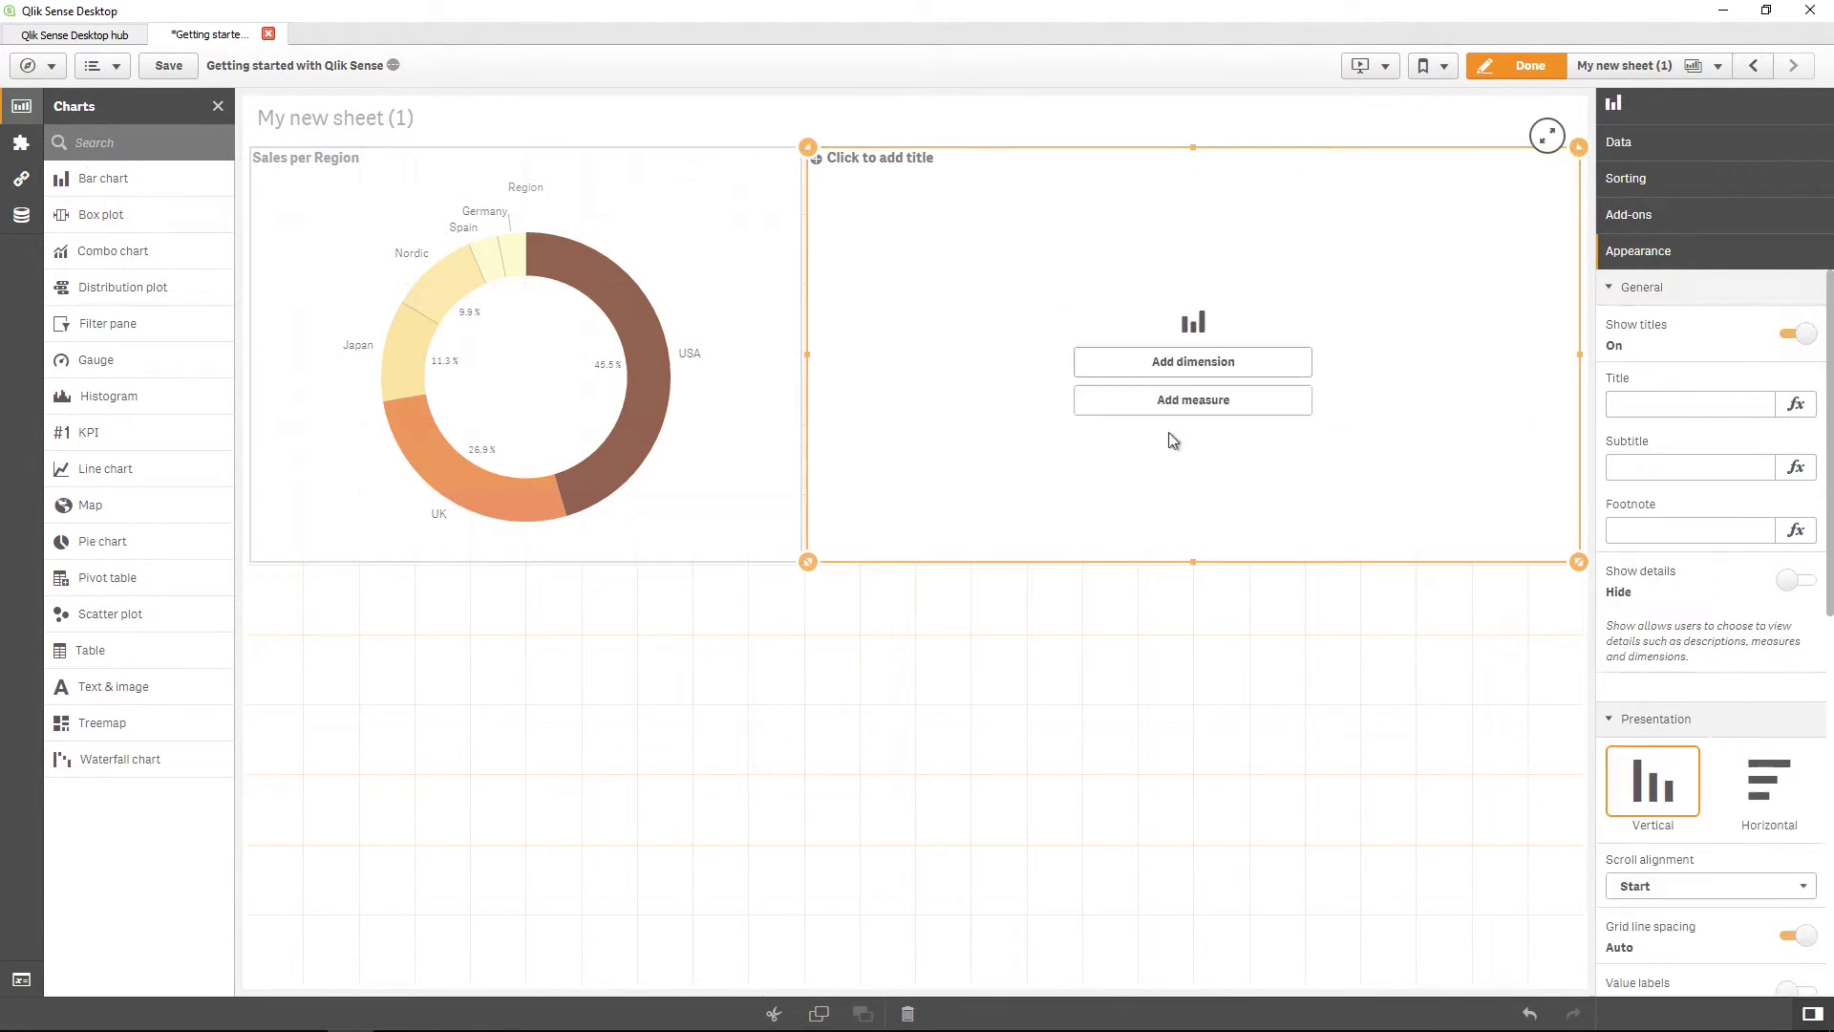
click(1184, 368)
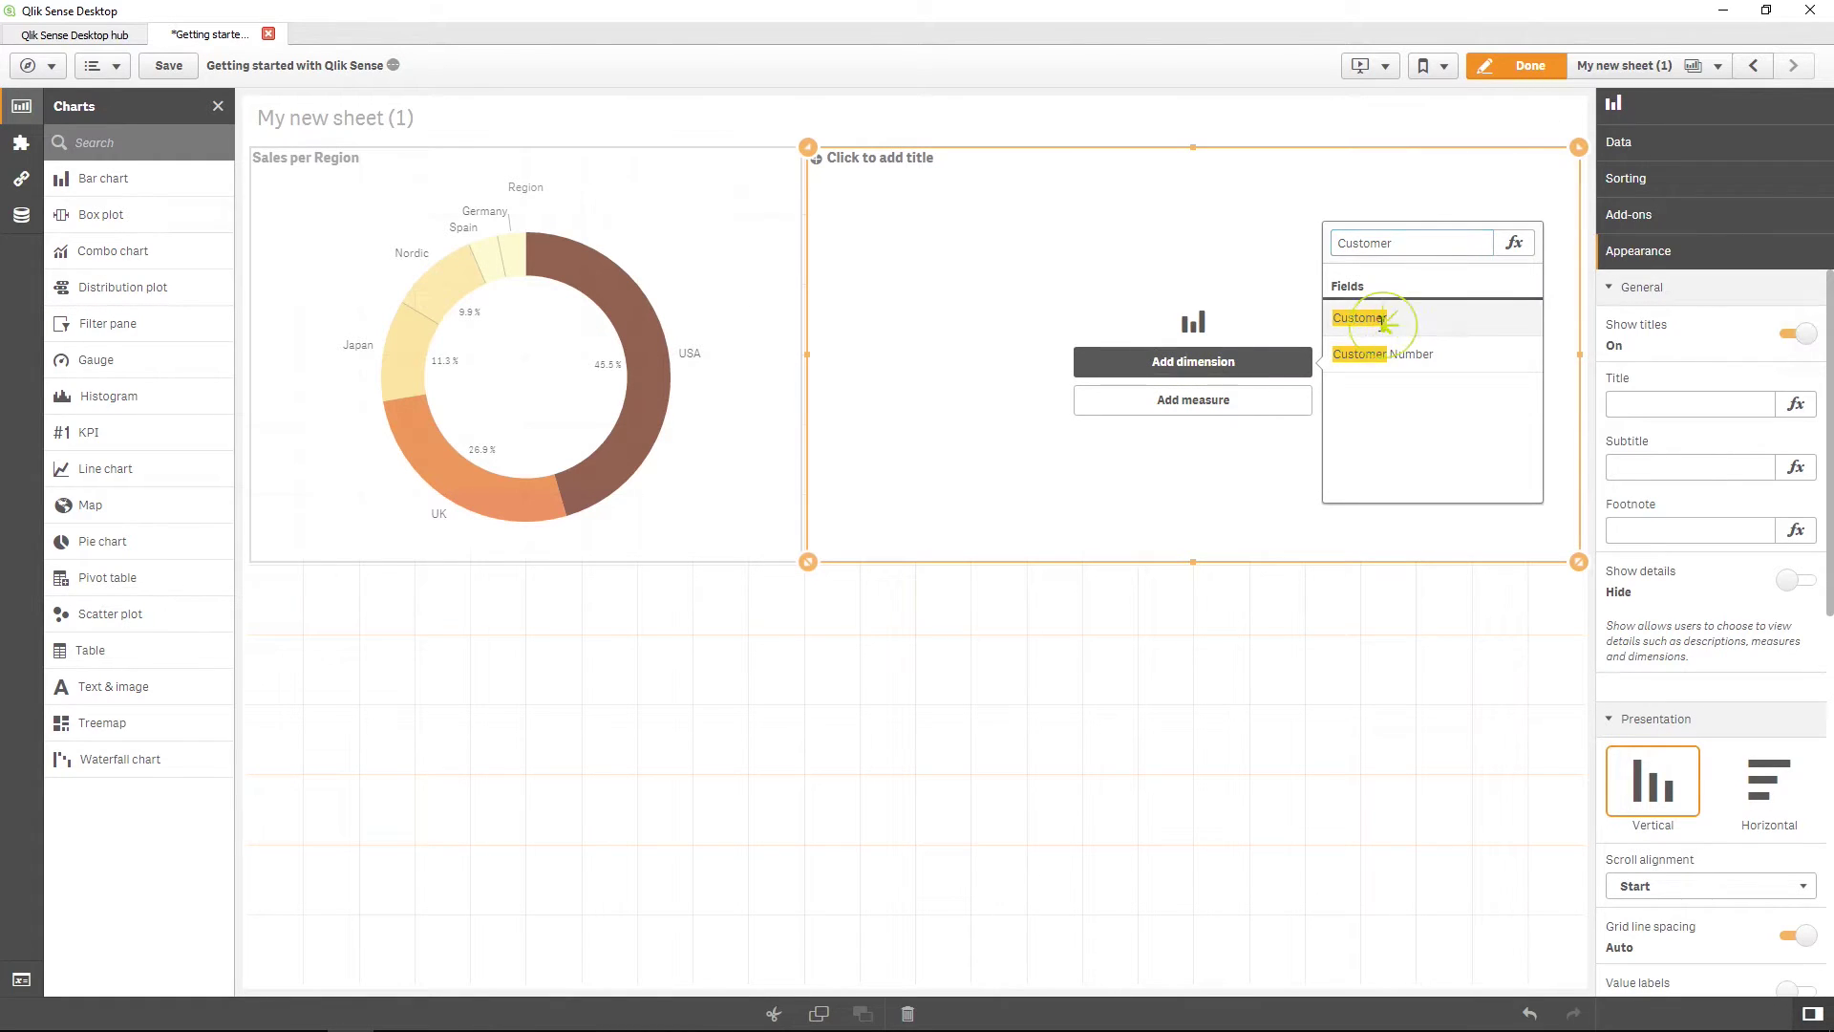
click(1380, 319)
click(1222, 405)
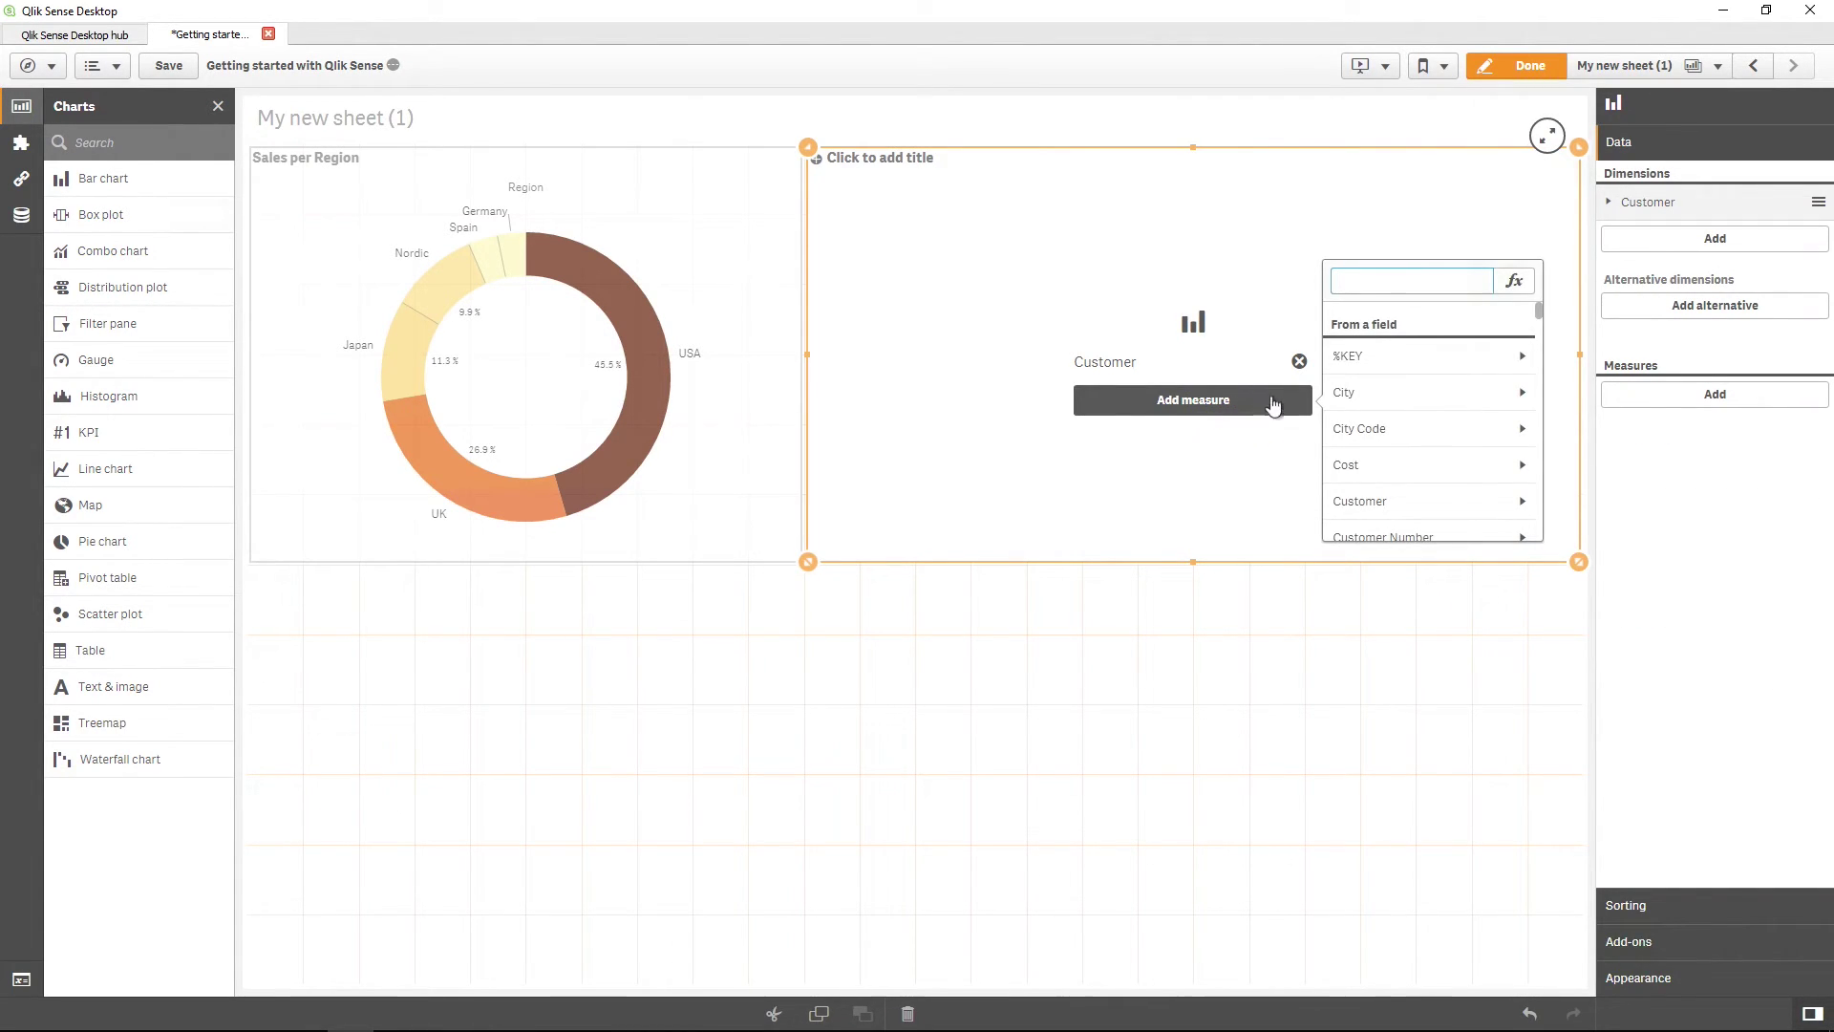
text(sales)
click(1378, 401)
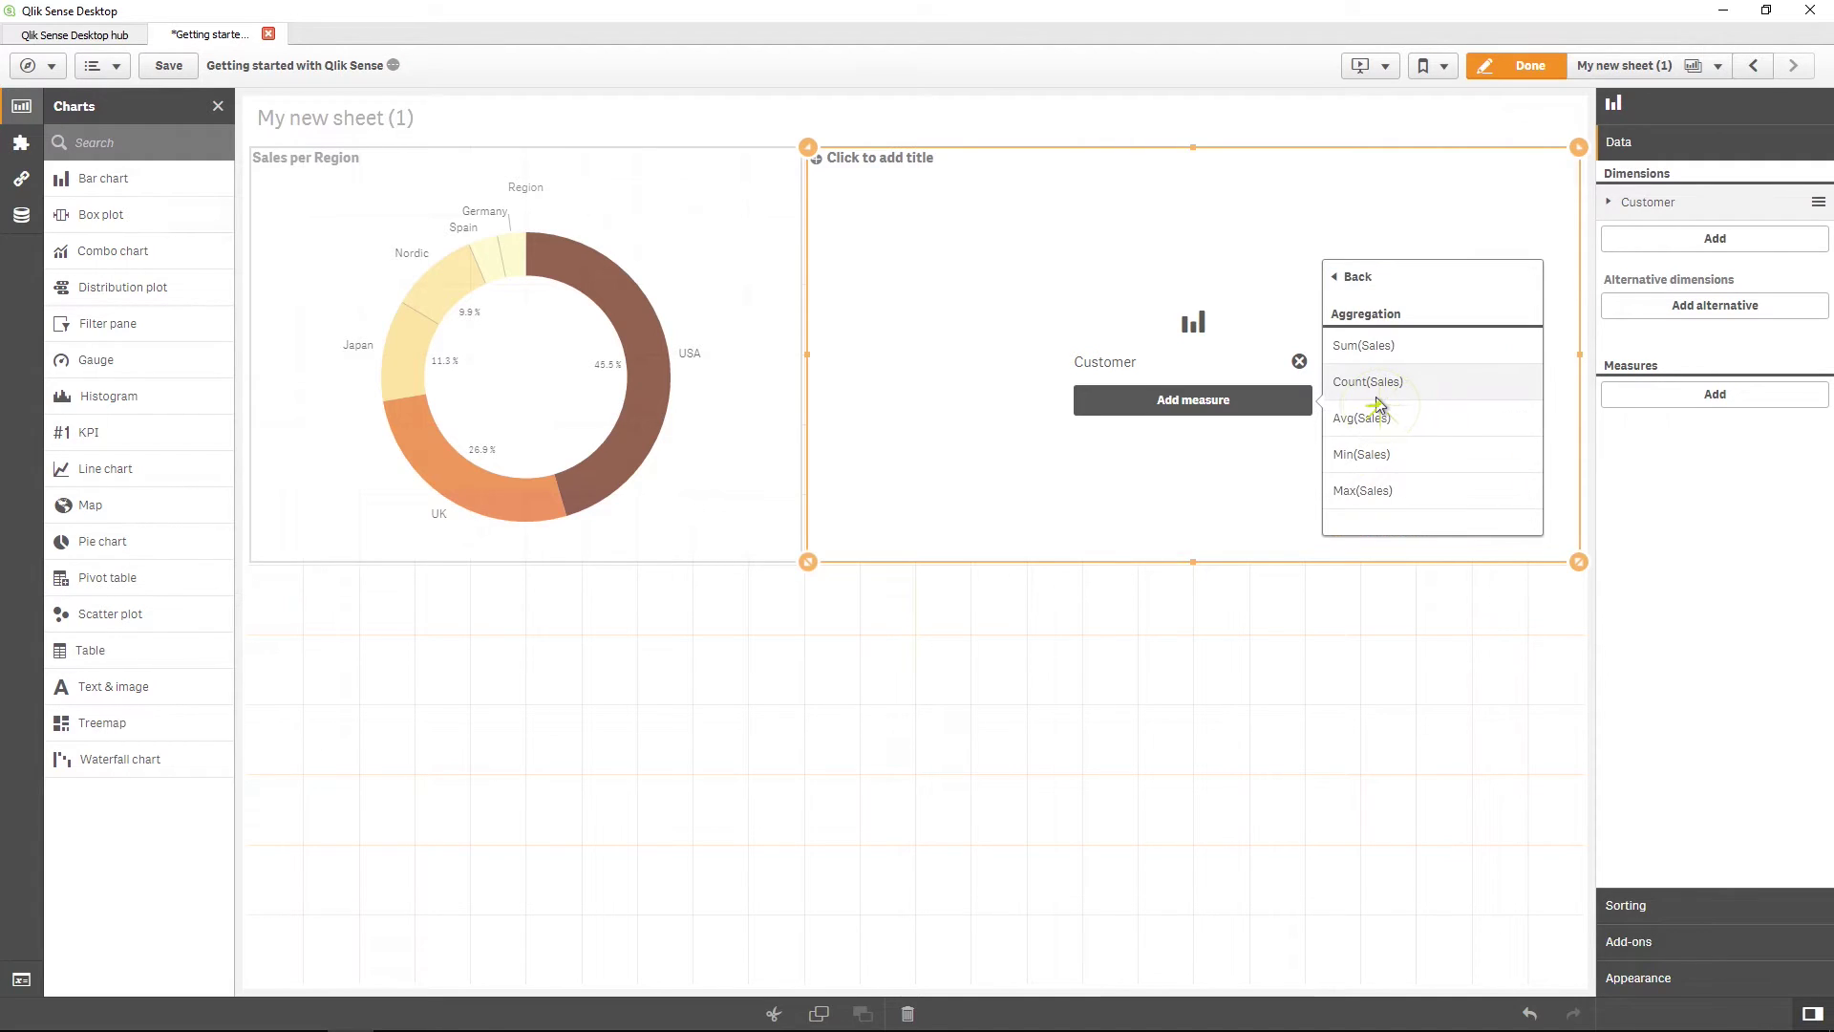
click(1380, 346)
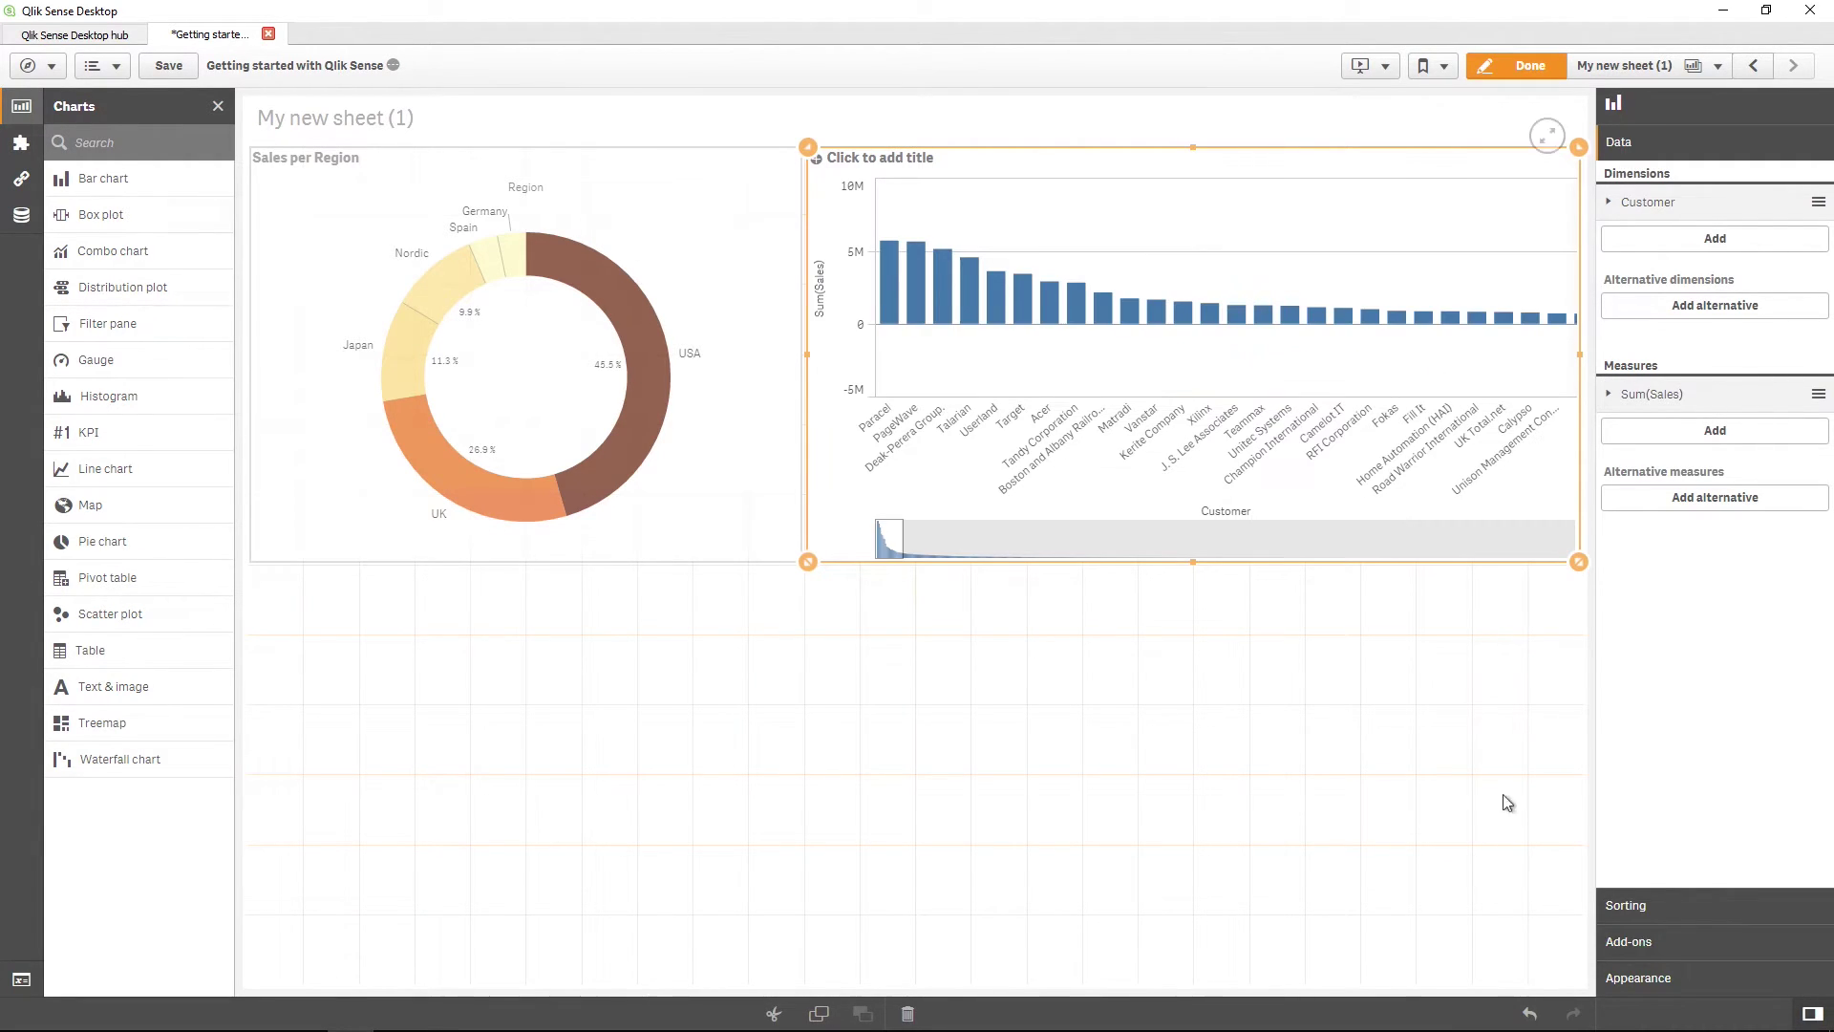
Make the bars horizontal and limit Customer to a fixed top 5.
click(1629, 979)
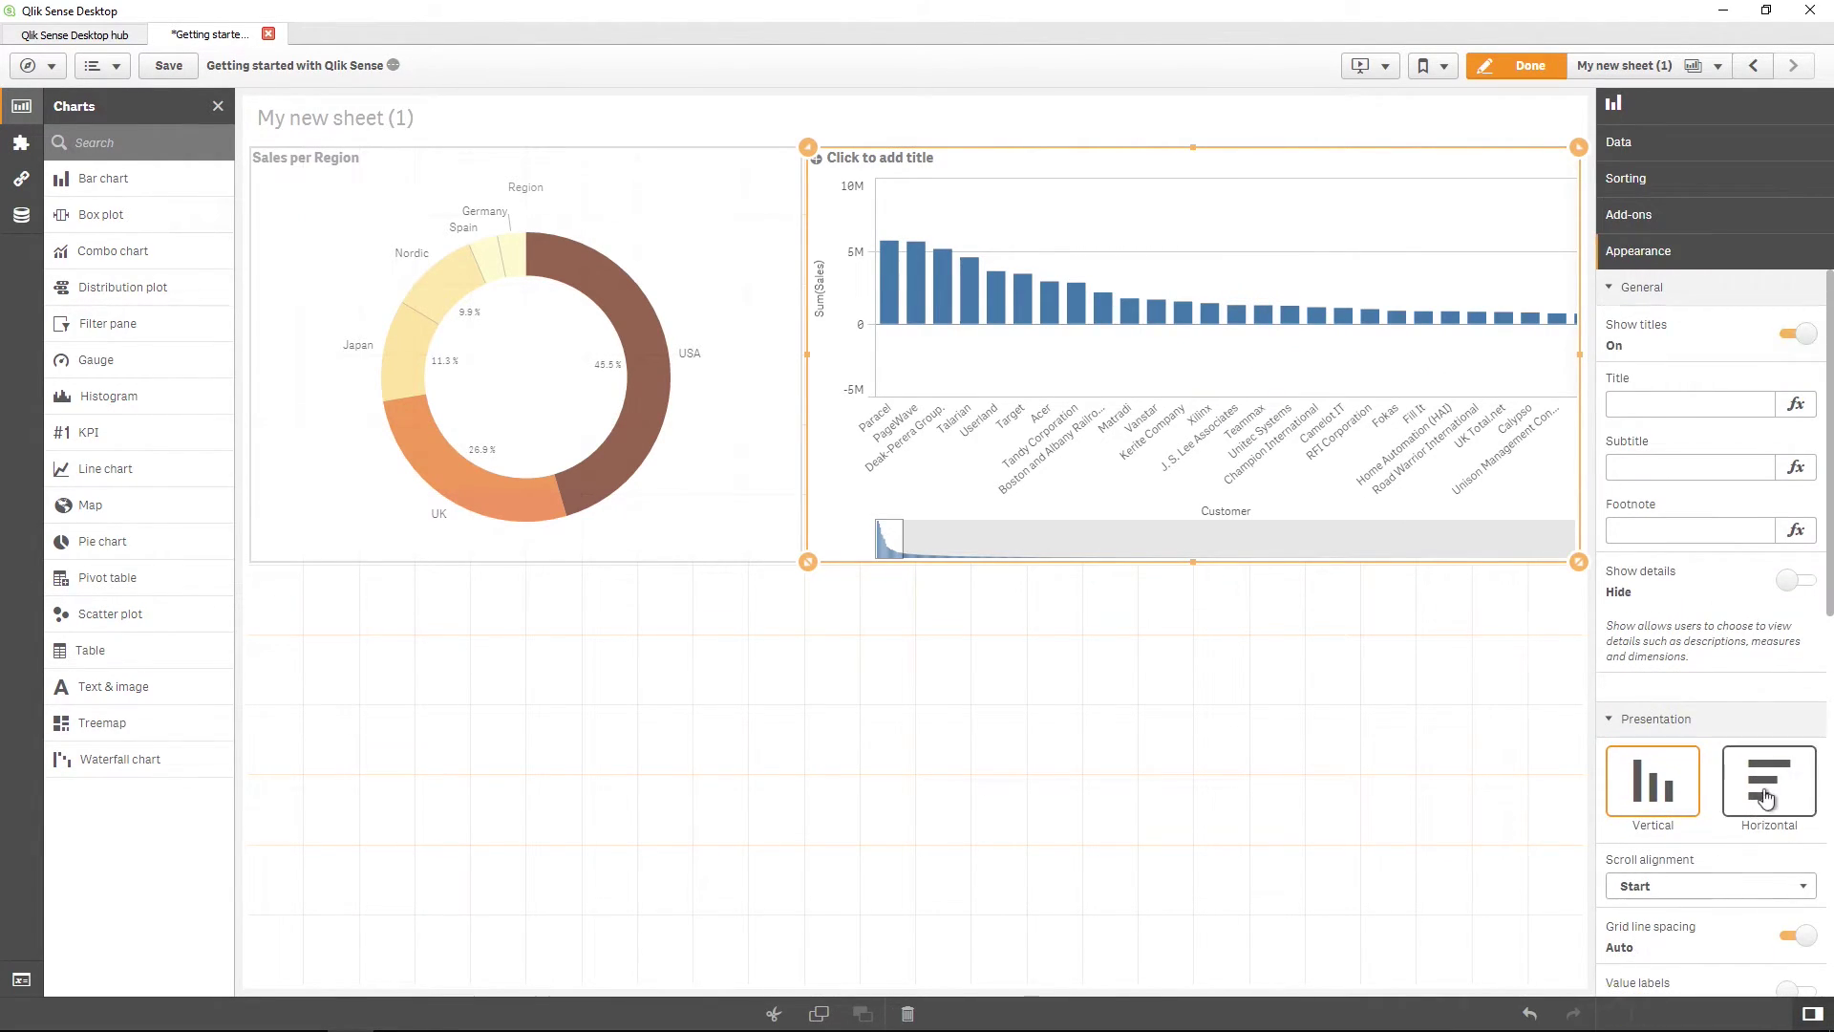
click(1768, 795)
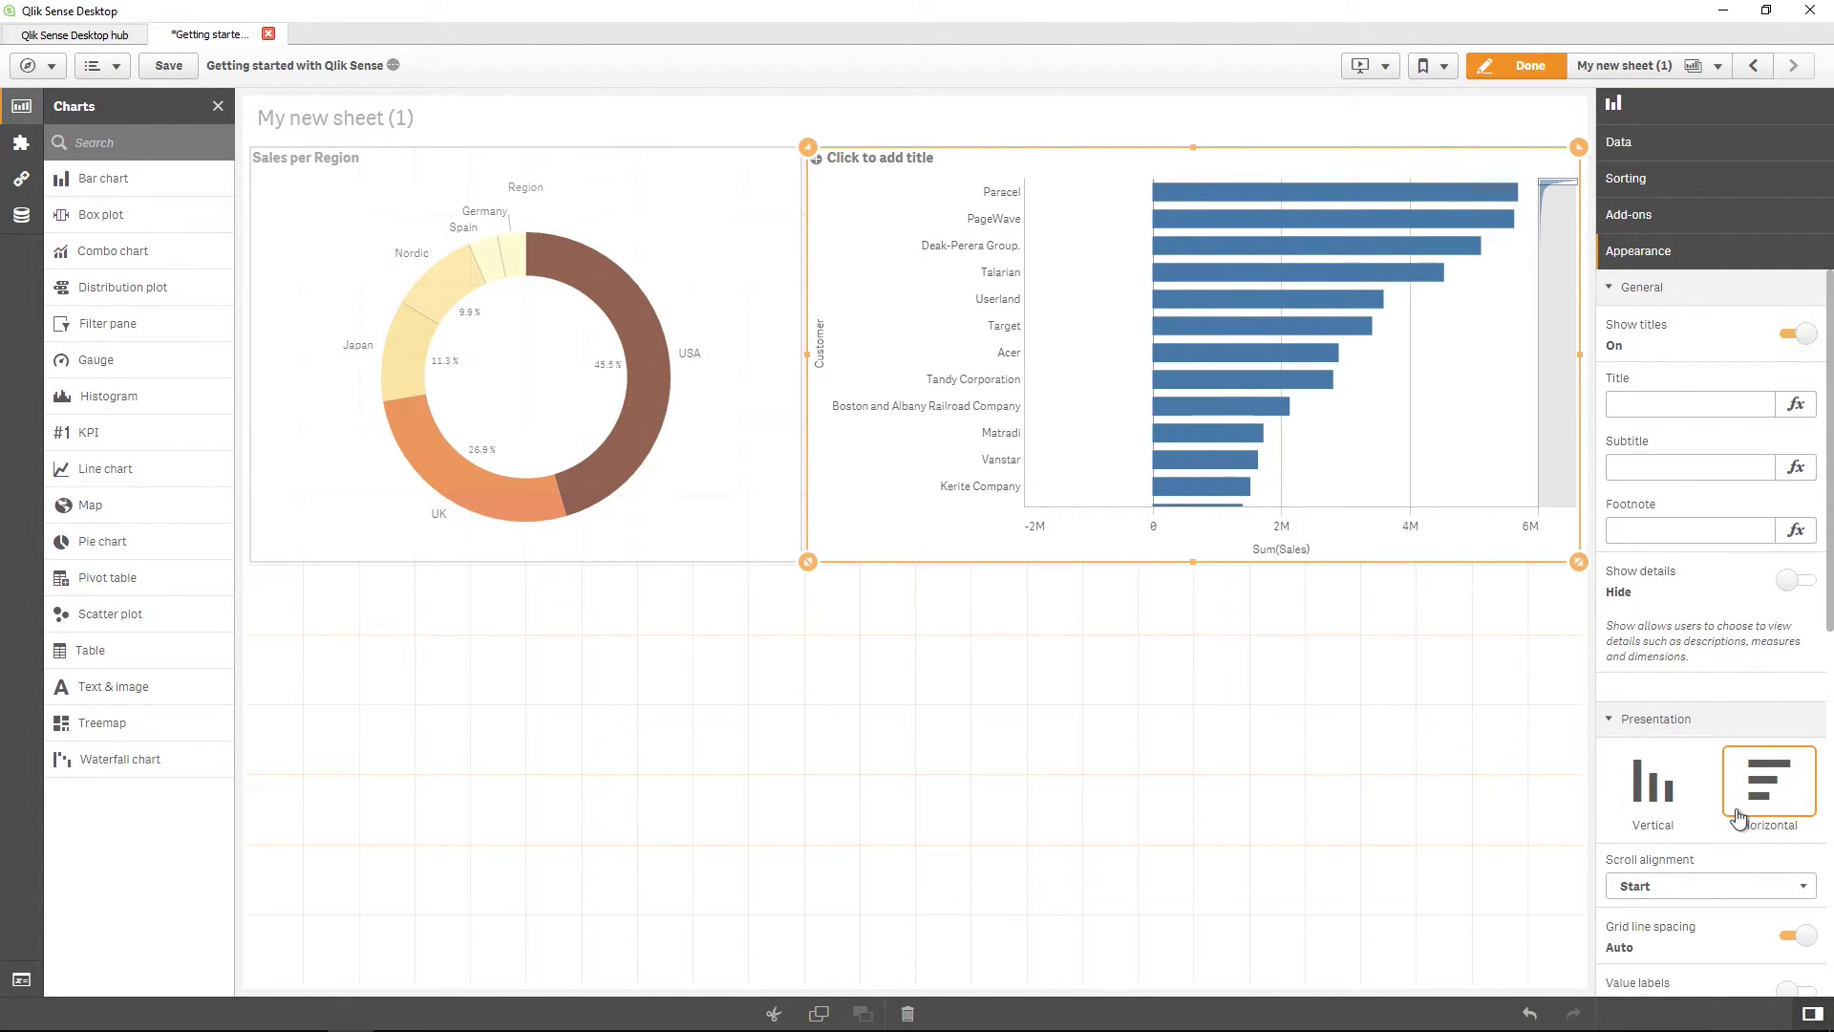
click(1691, 145)
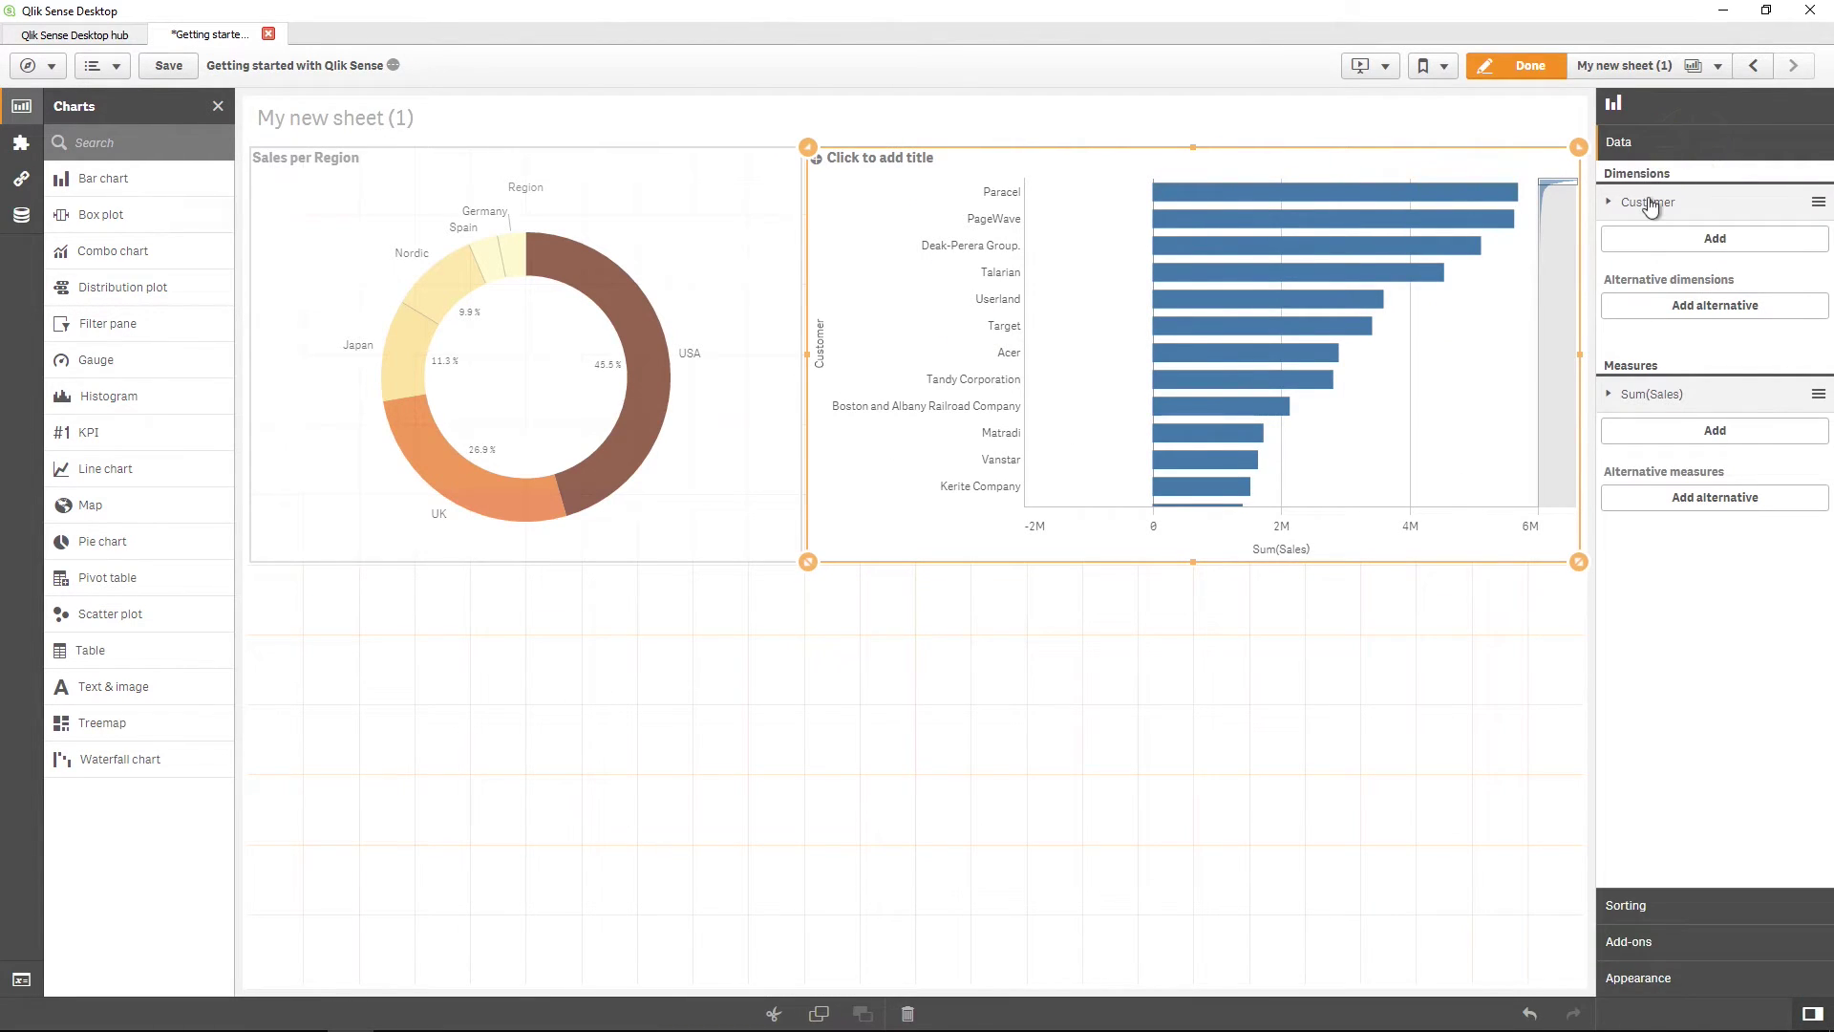
click(1649, 204)
click(1681, 435)
click(1672, 472)
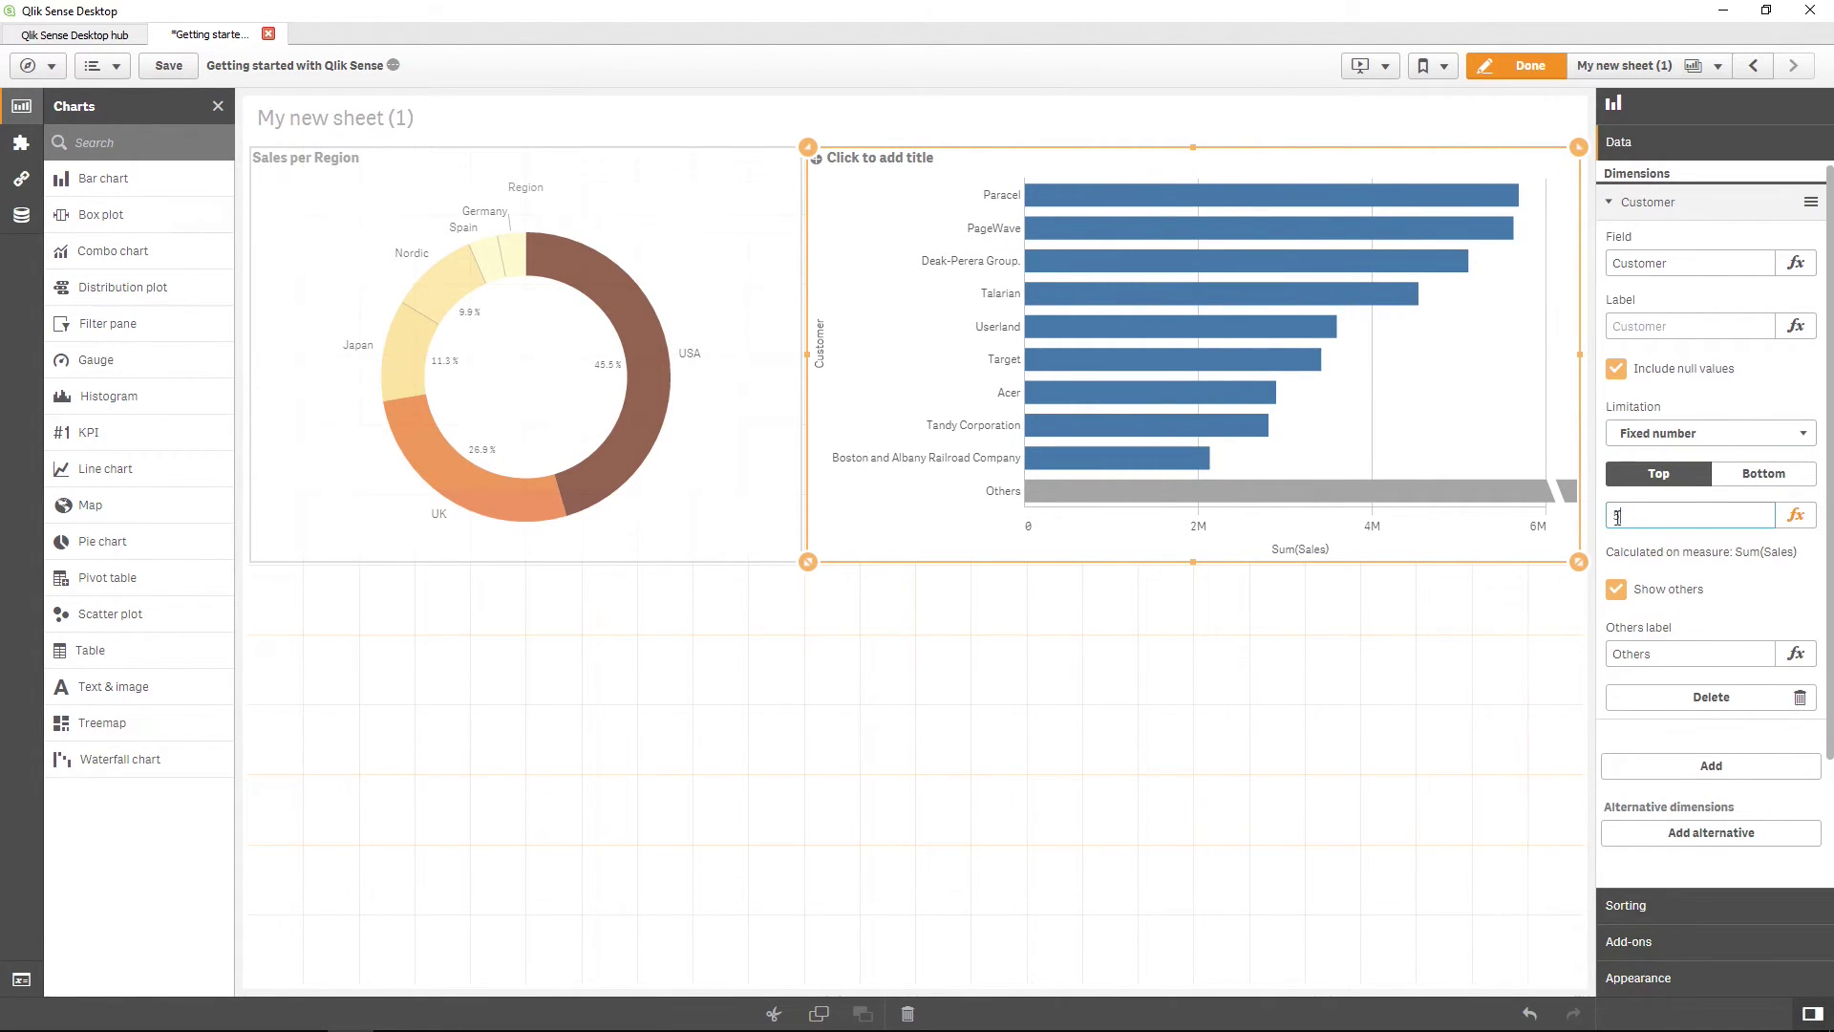
click(1617, 515)
text(5)
key(Return)
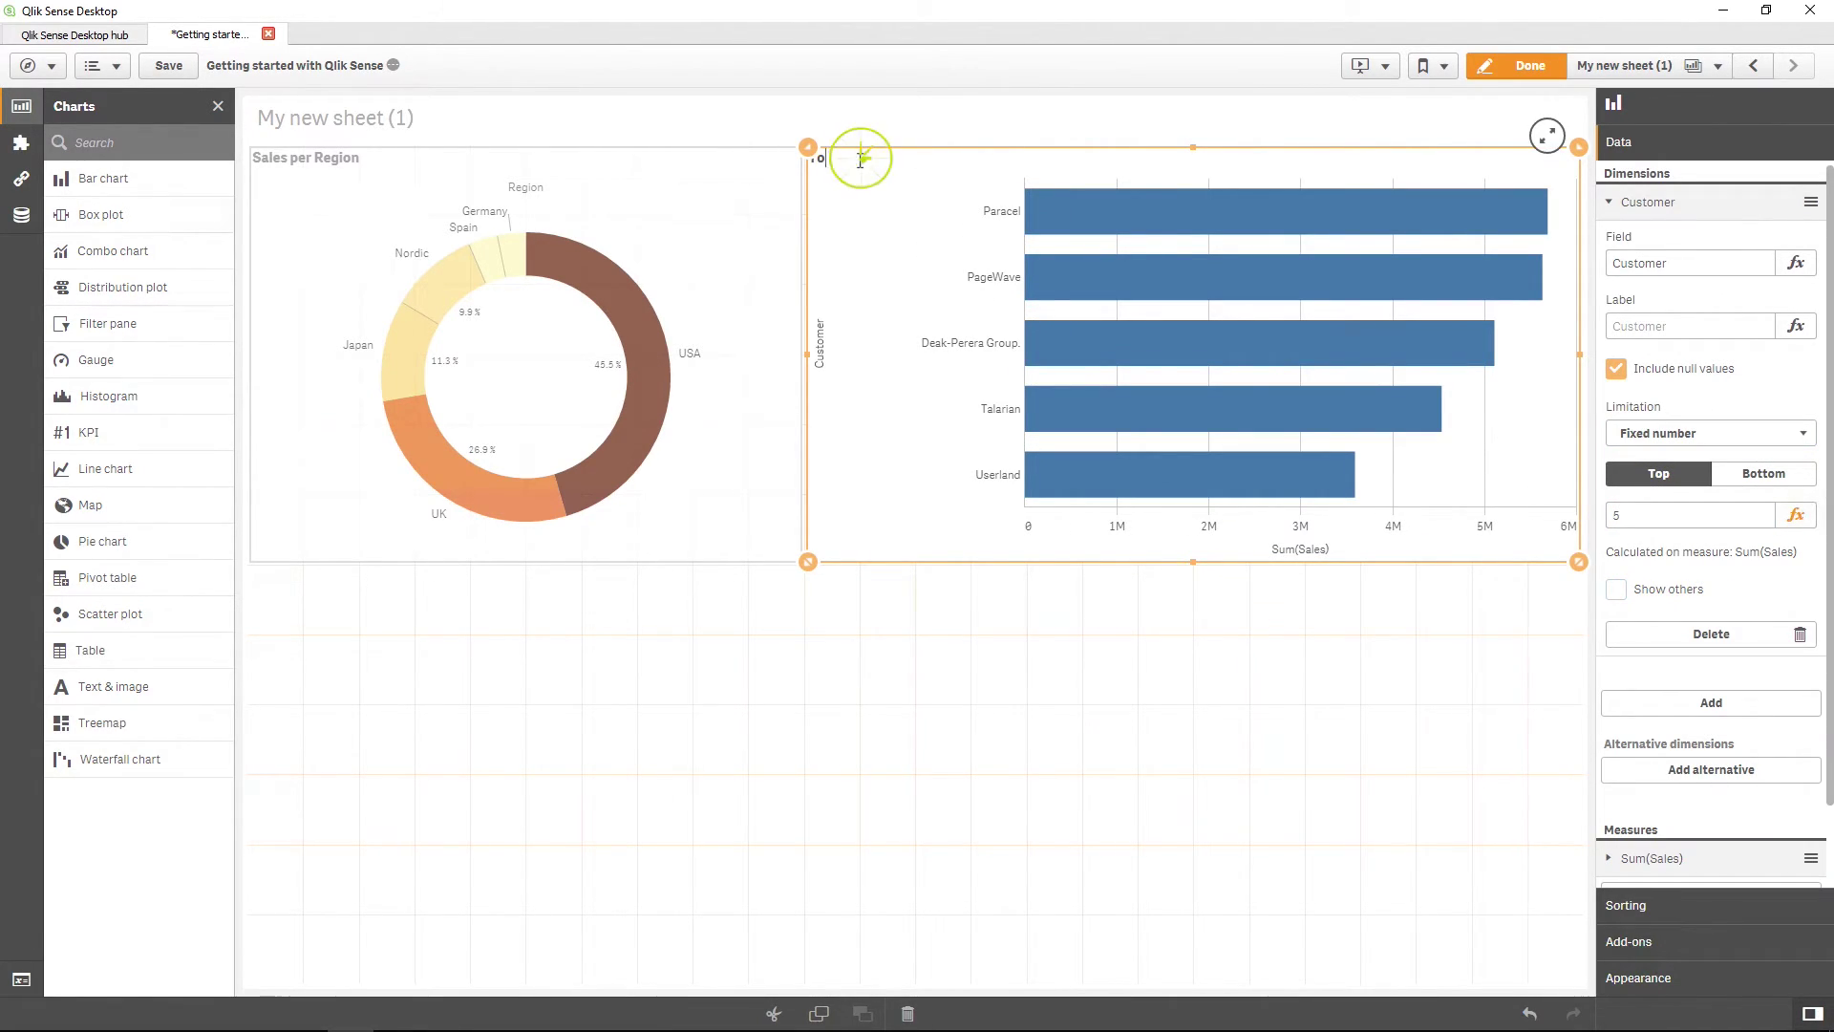
Move the bar chart below the donut and add a line chart of Sum(Sales) by Year and Quarter.
drag(859, 160, 585, 840)
drag(135, 462, 831, 501)
click(1134, 573)
click(1384, 573)
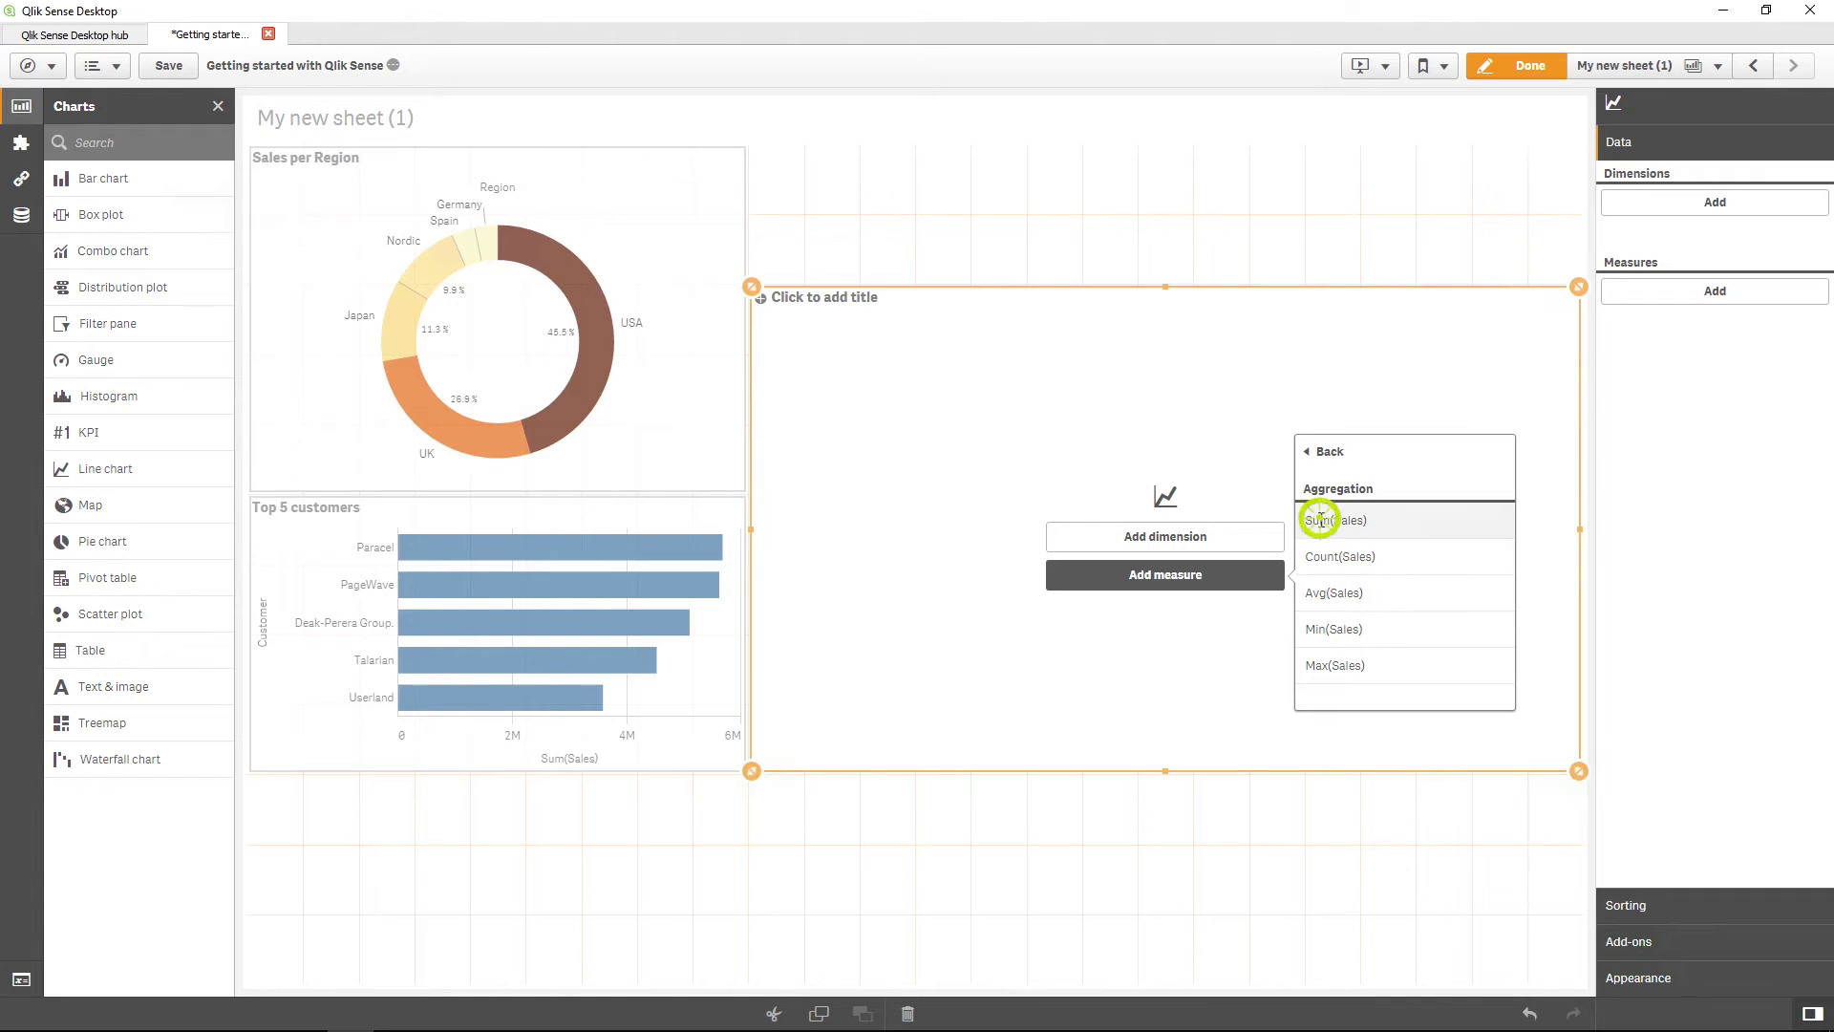
click(1319, 520)
click(21, 215)
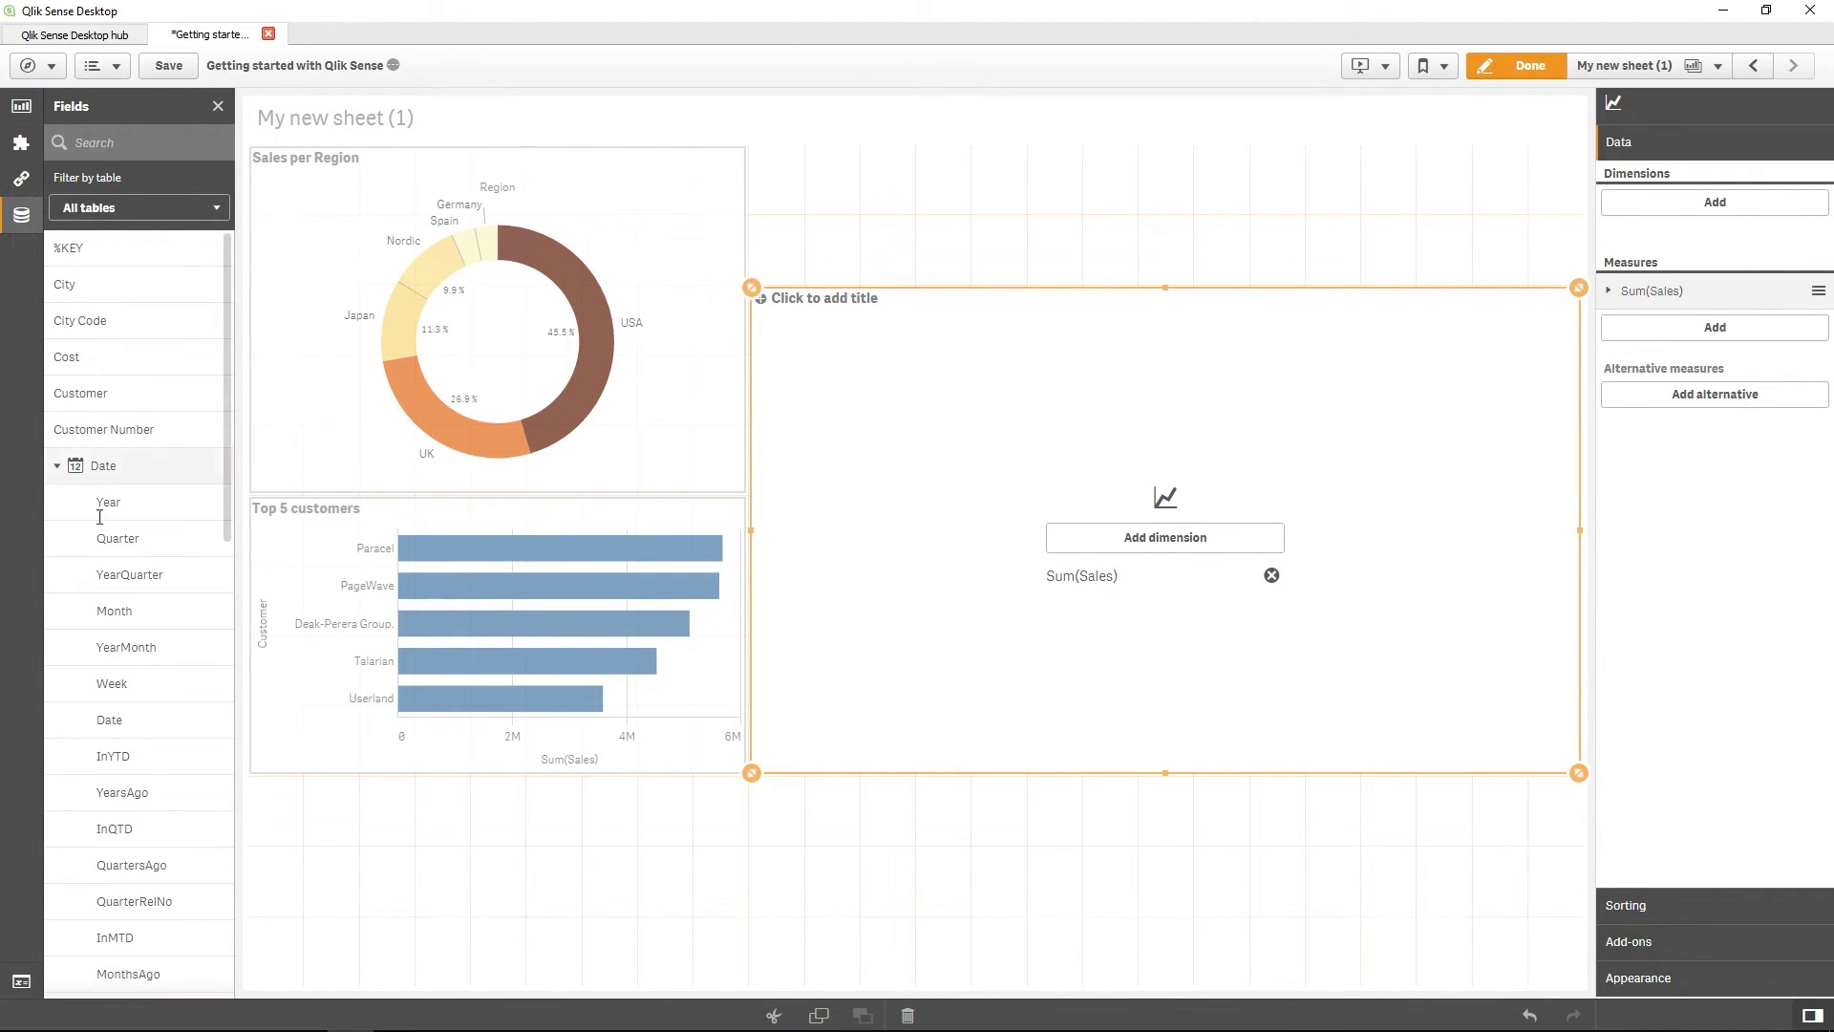
drag(108, 502, 1110, 548)
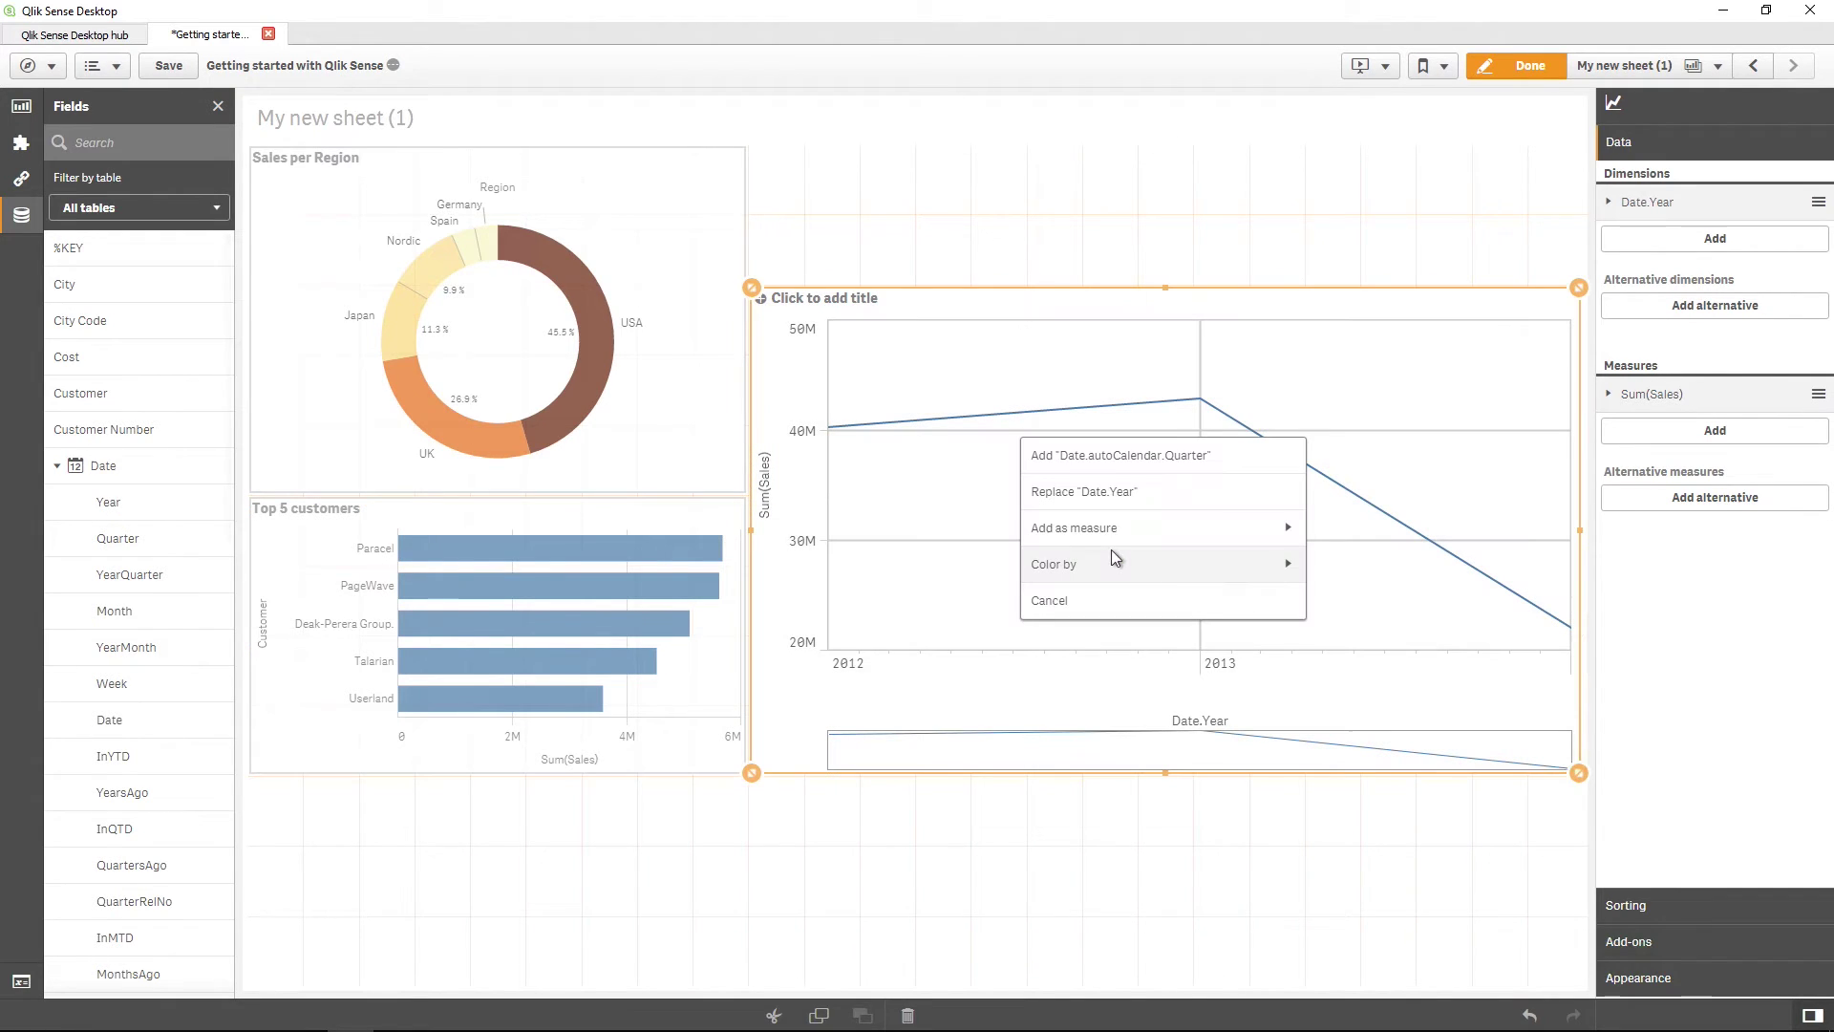
click(1119, 462)
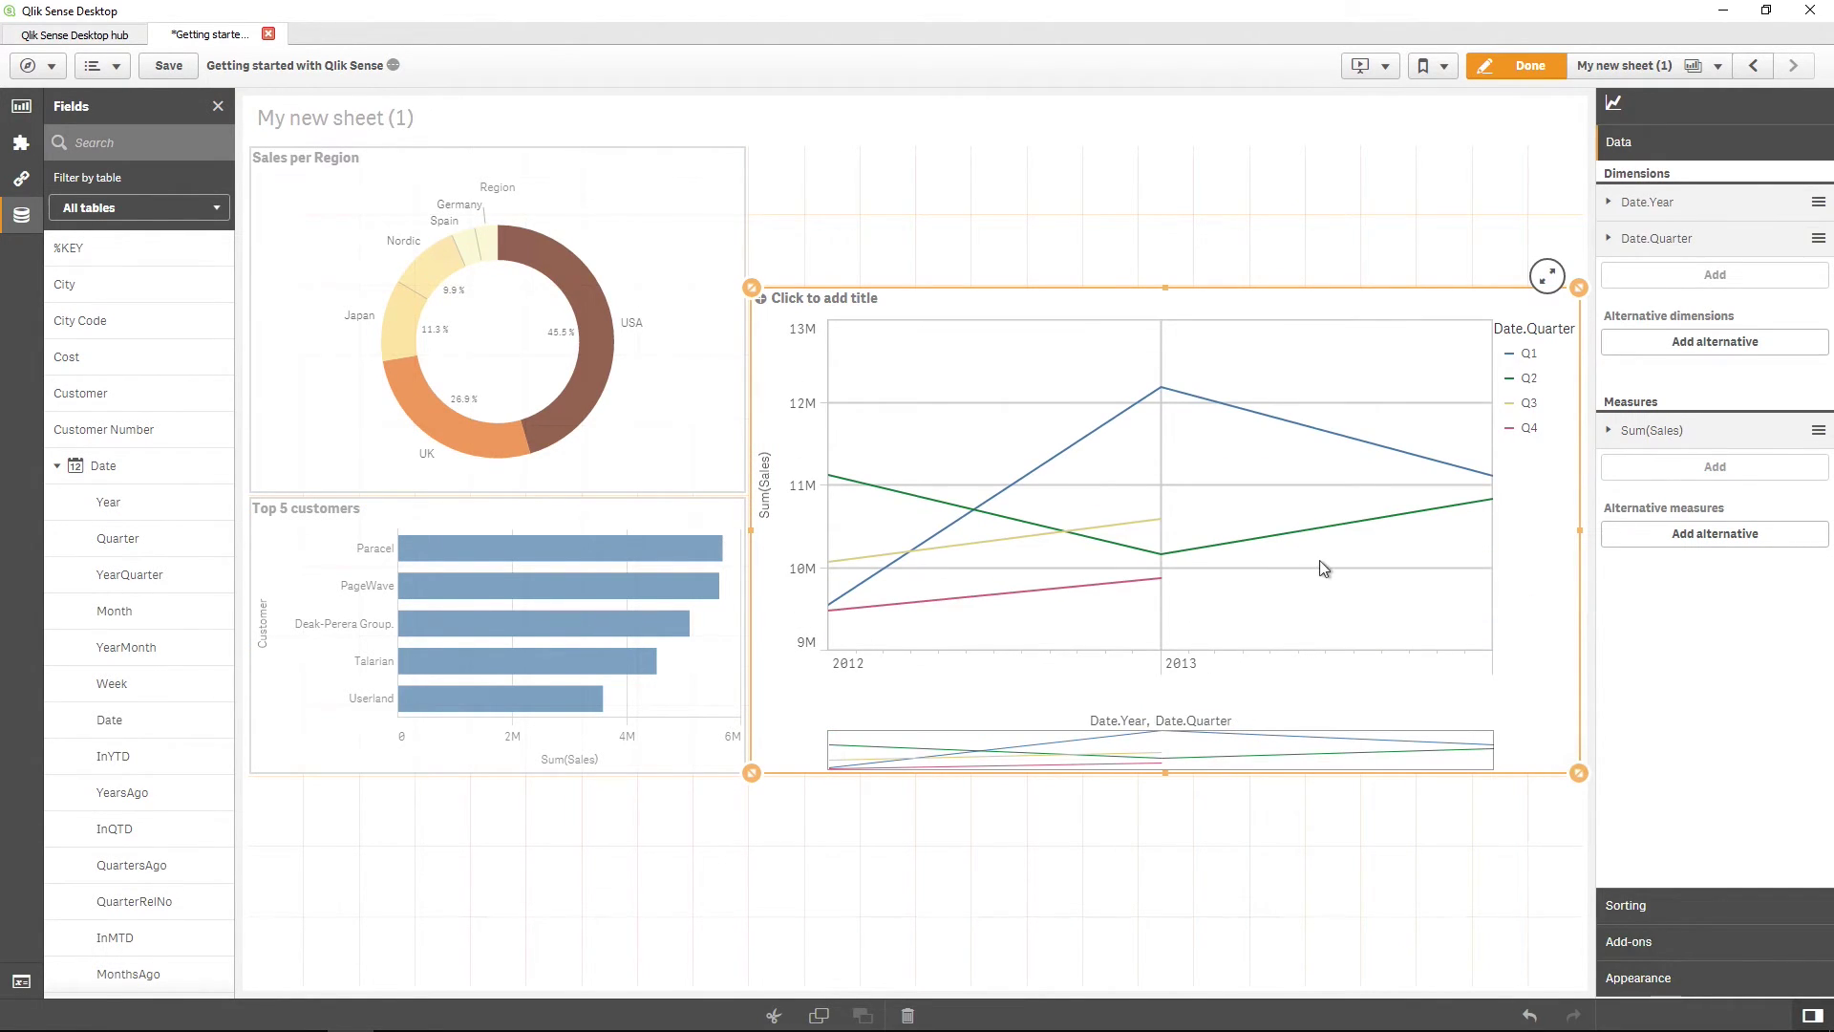
Show data points, hide the legend title, and order Quarter before Year.
click(1638, 978)
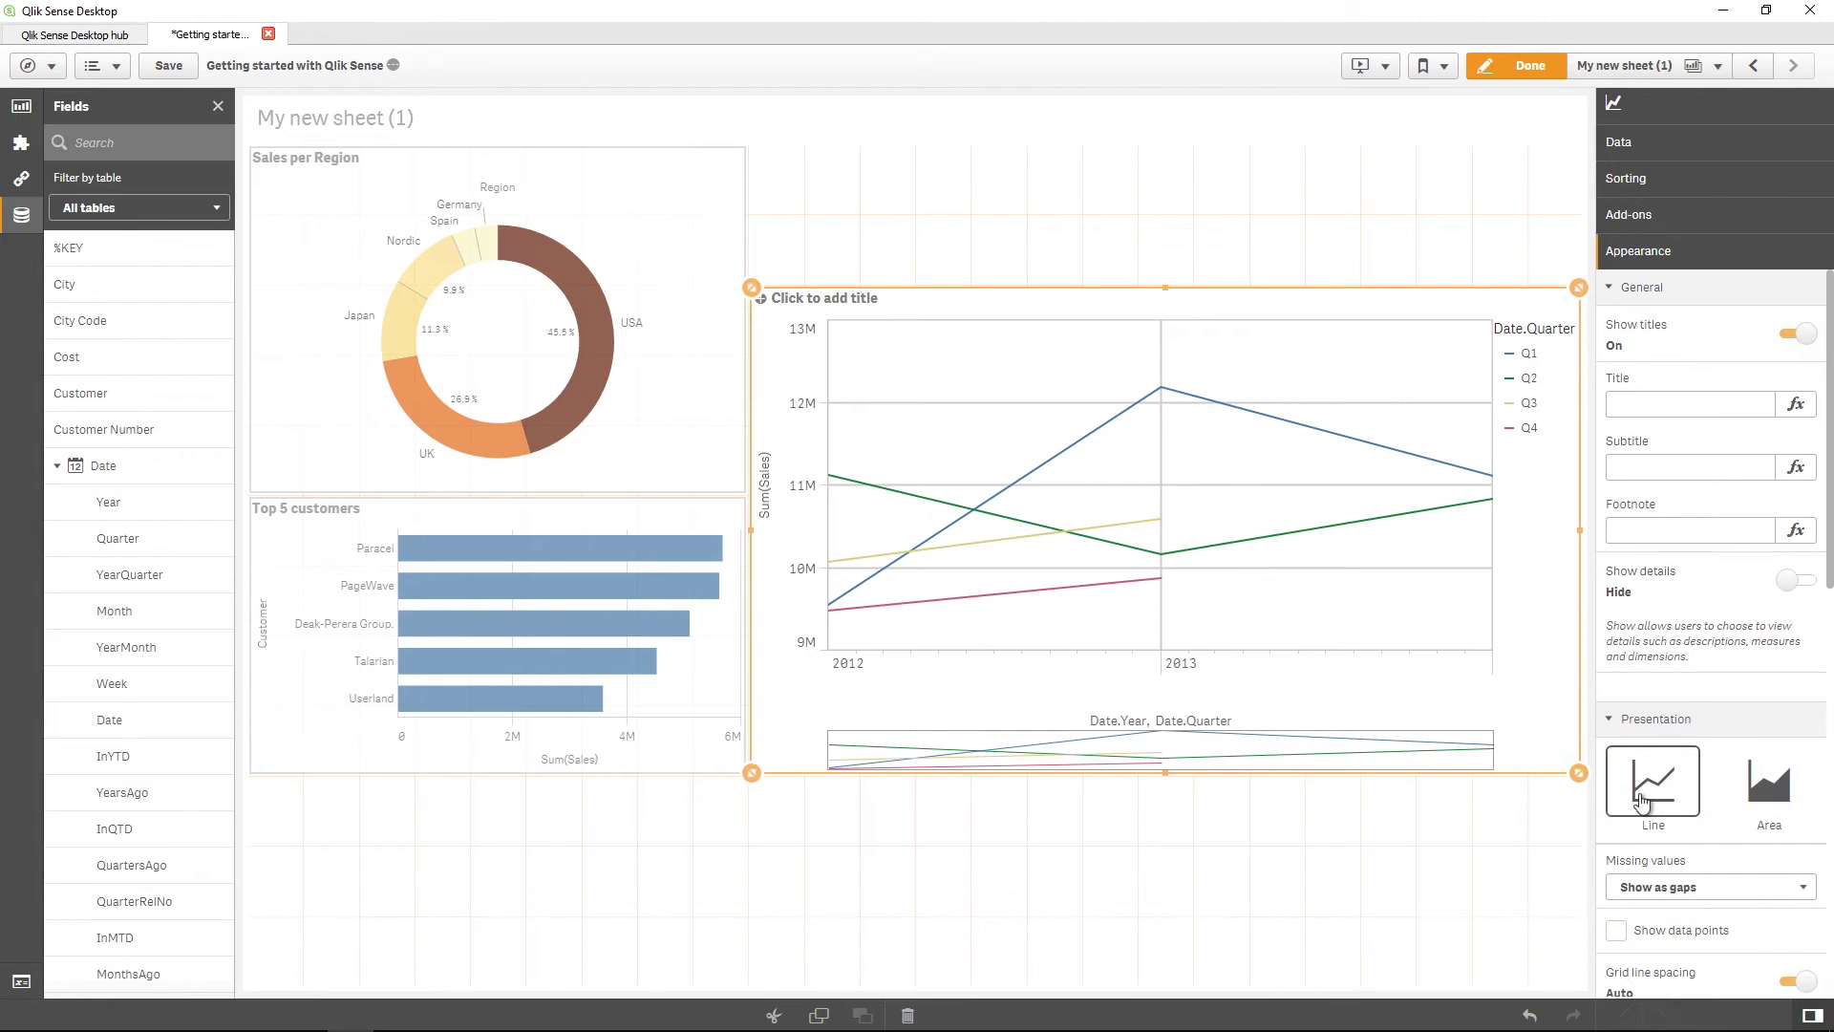
scroll(1640, 803, down, 2)
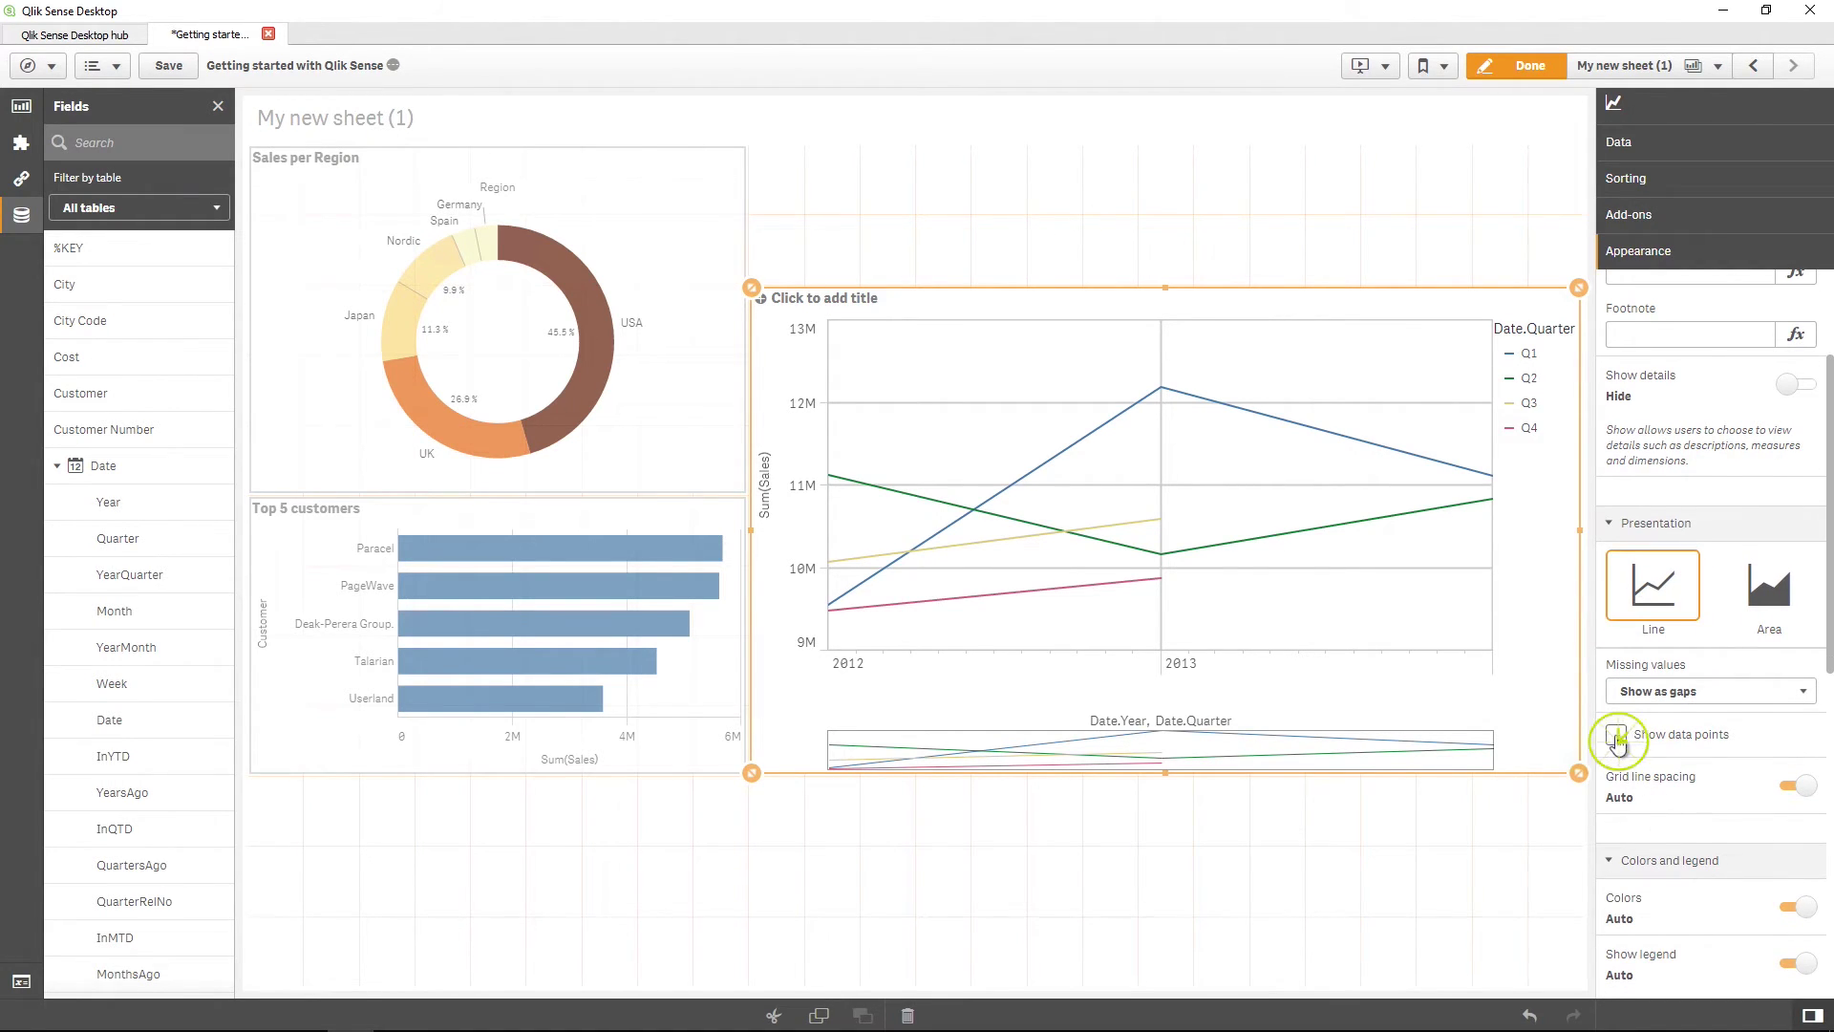
click(1615, 734)
scroll(1623, 668, down, 8)
click(1615, 352)
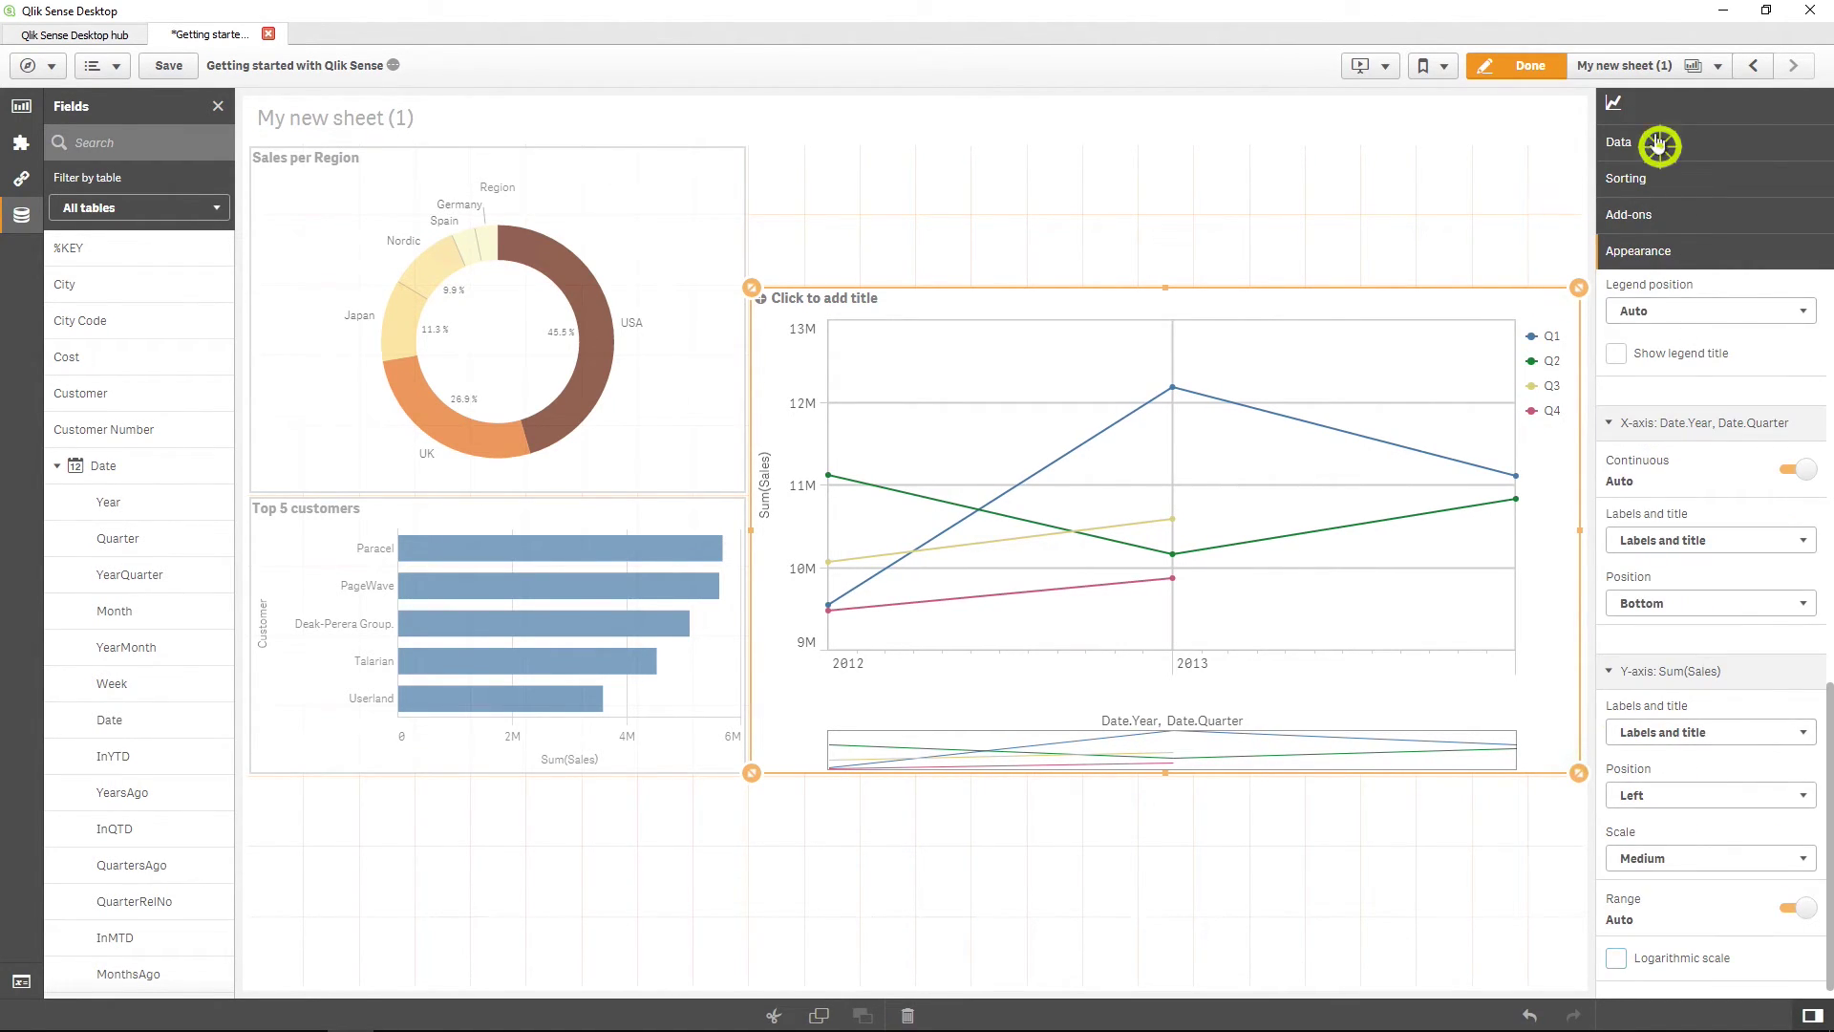
click(1657, 143)
drag(1682, 242, 1681, 201)
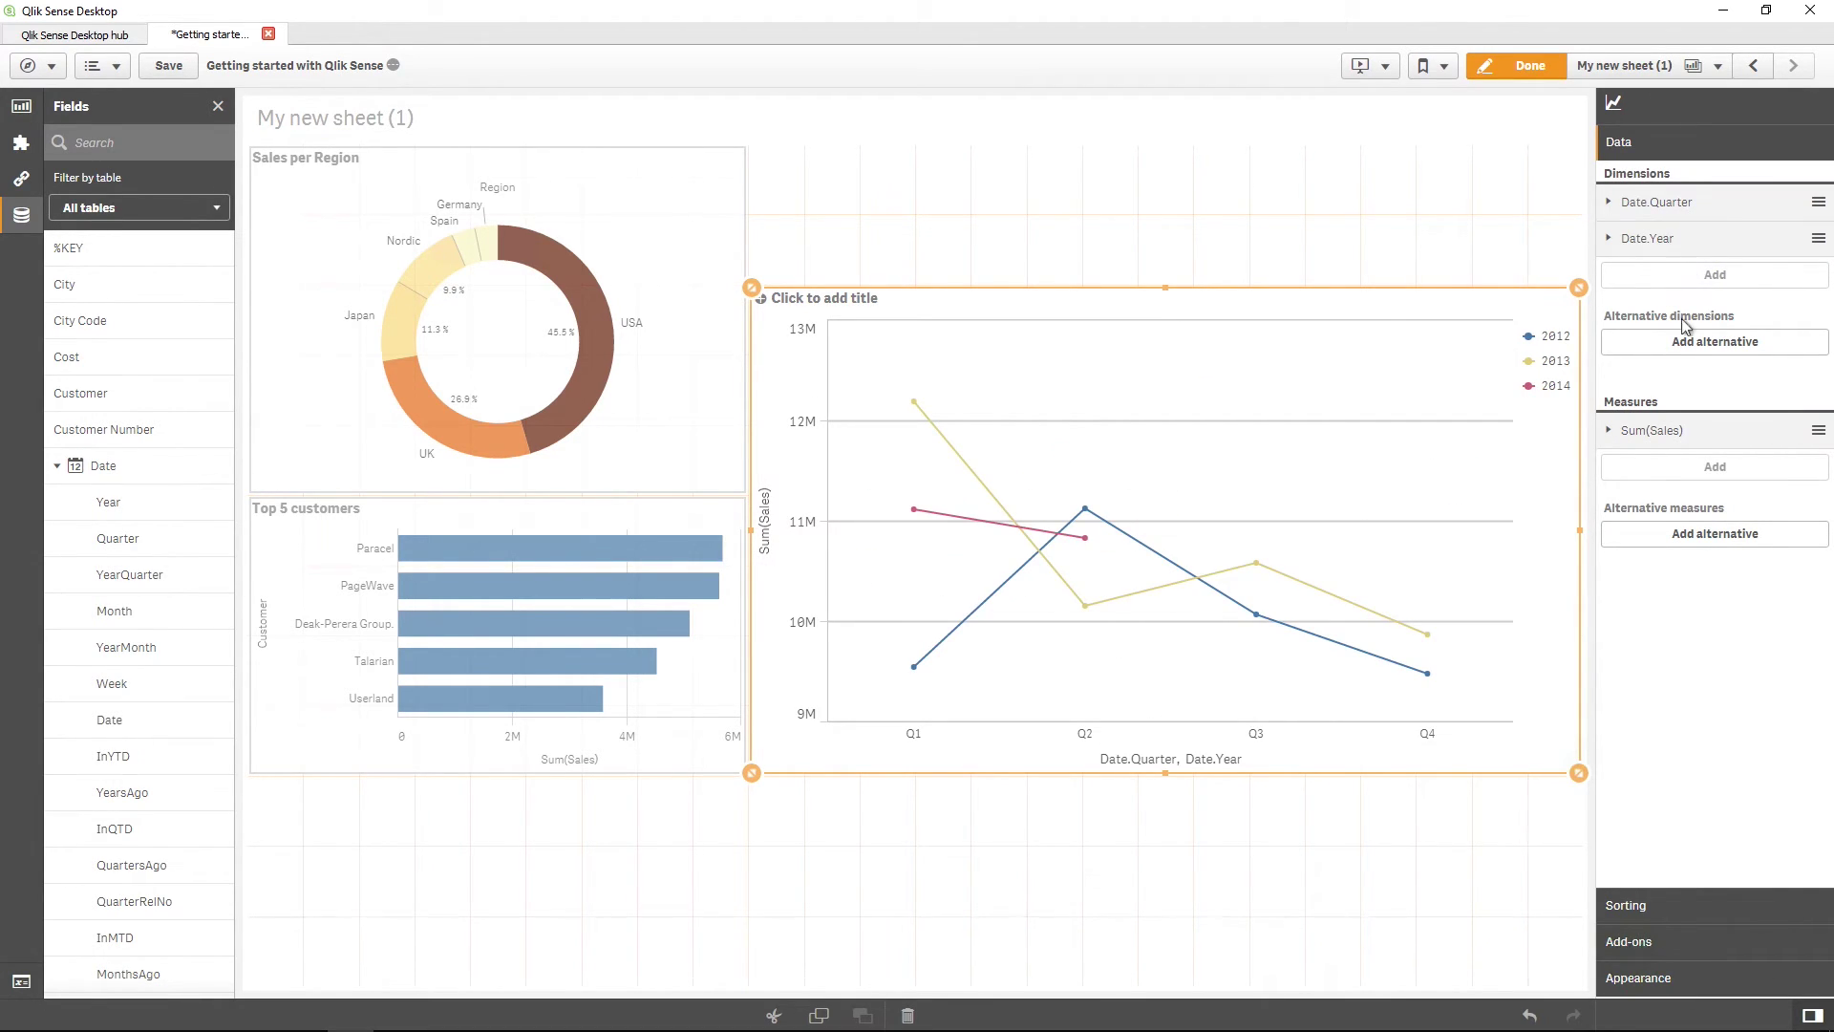
Title the line chart 'Quarterly Trend' and add a chart with YearMonth and Sum(Margin).
click(858, 304)
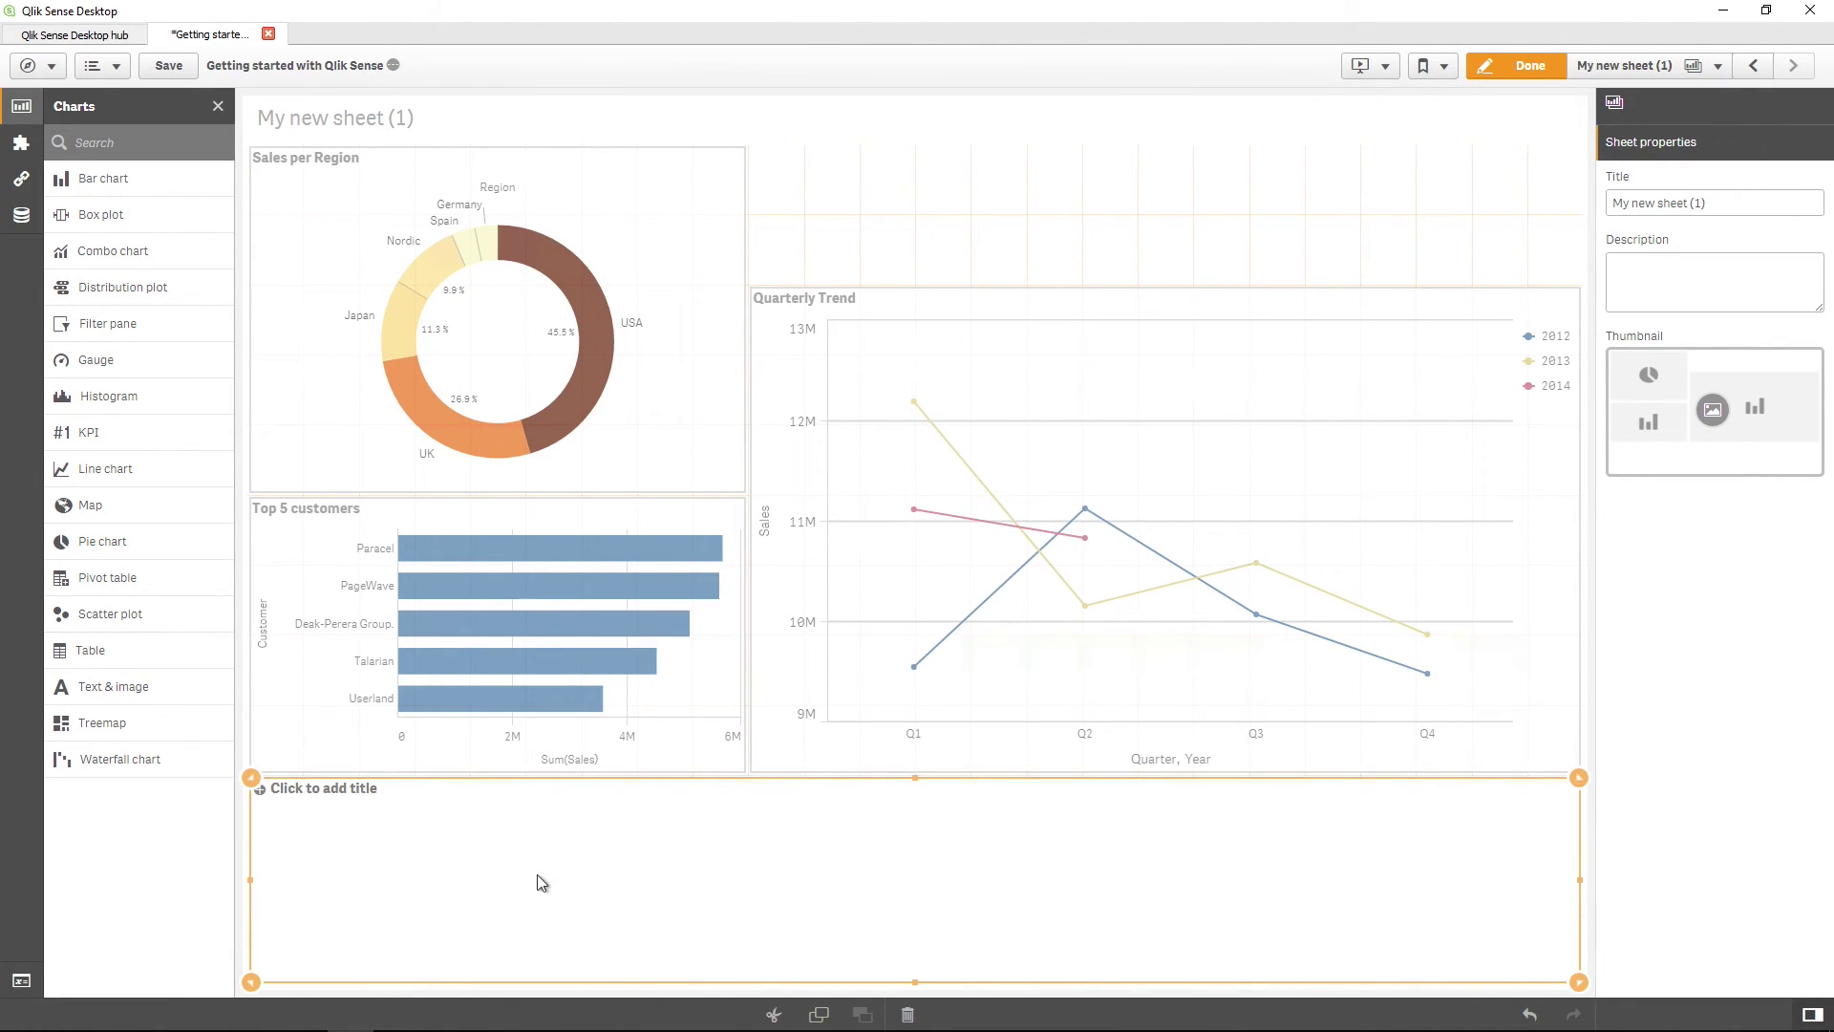
click(12, 229)
drag(139, 646, 873, 875)
click(867, 841)
click(888, 938)
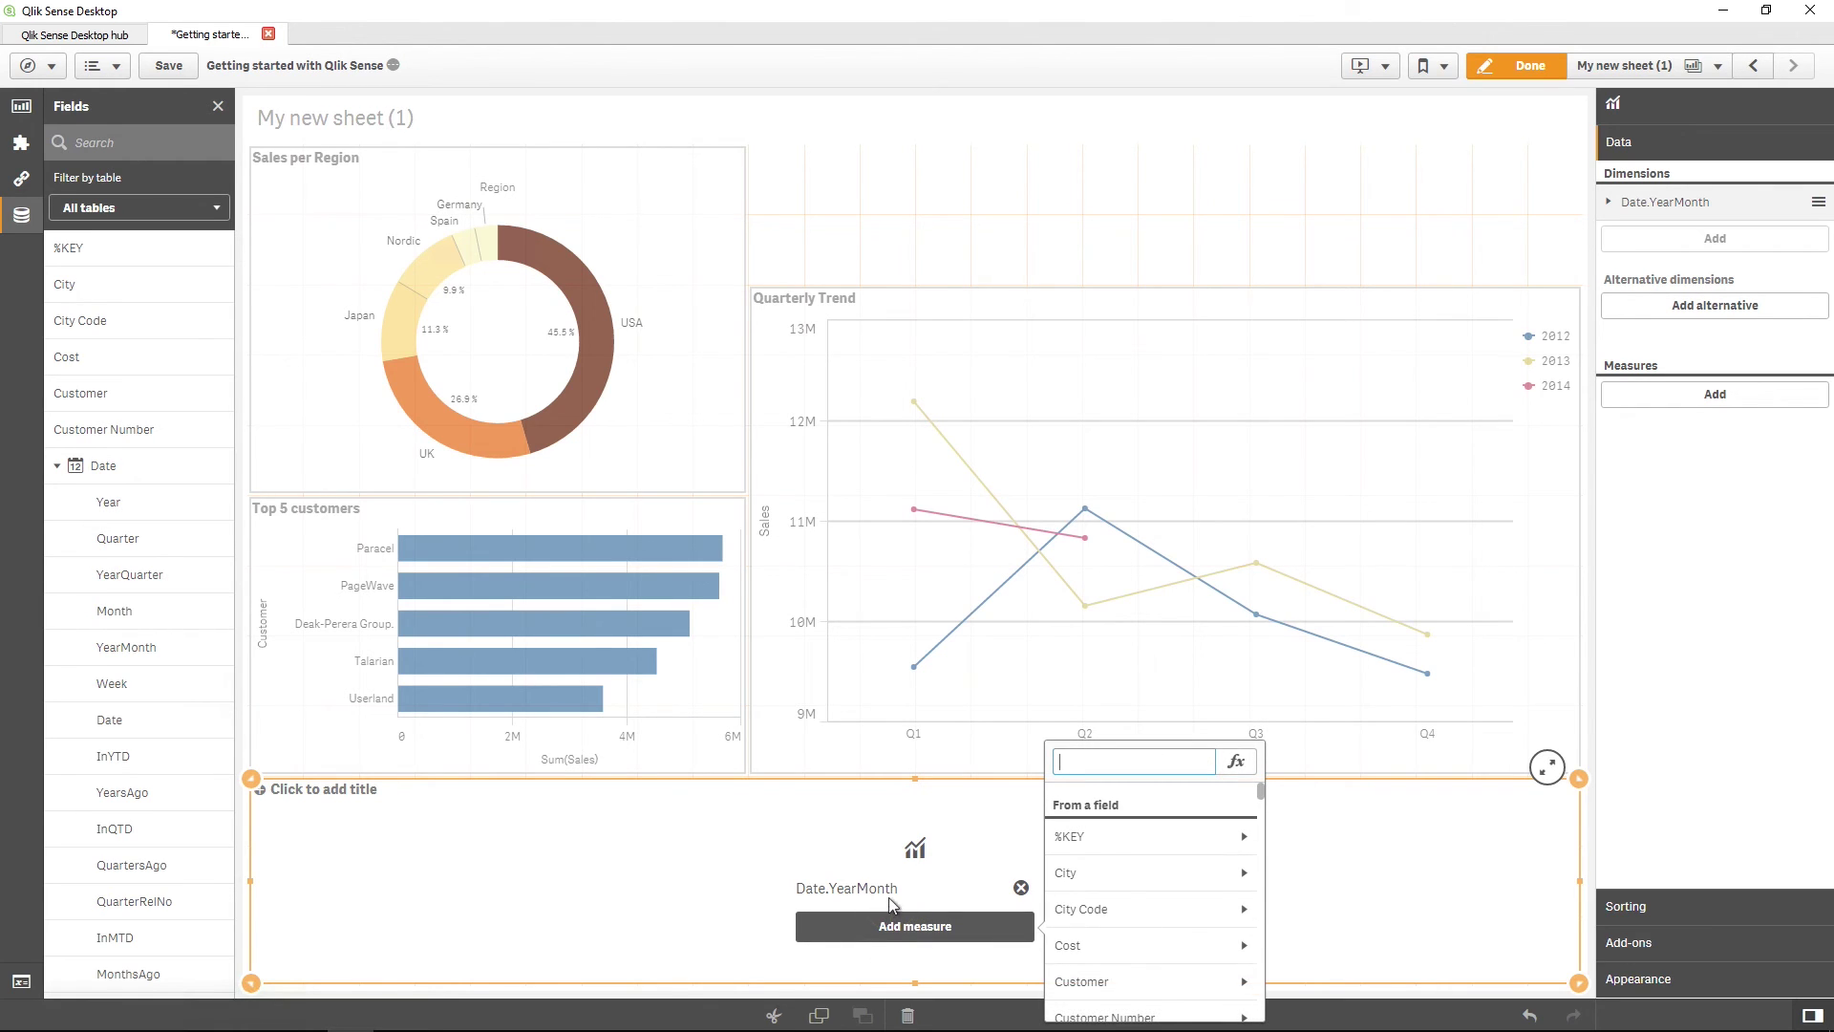
text(Margin)
click(1079, 839)
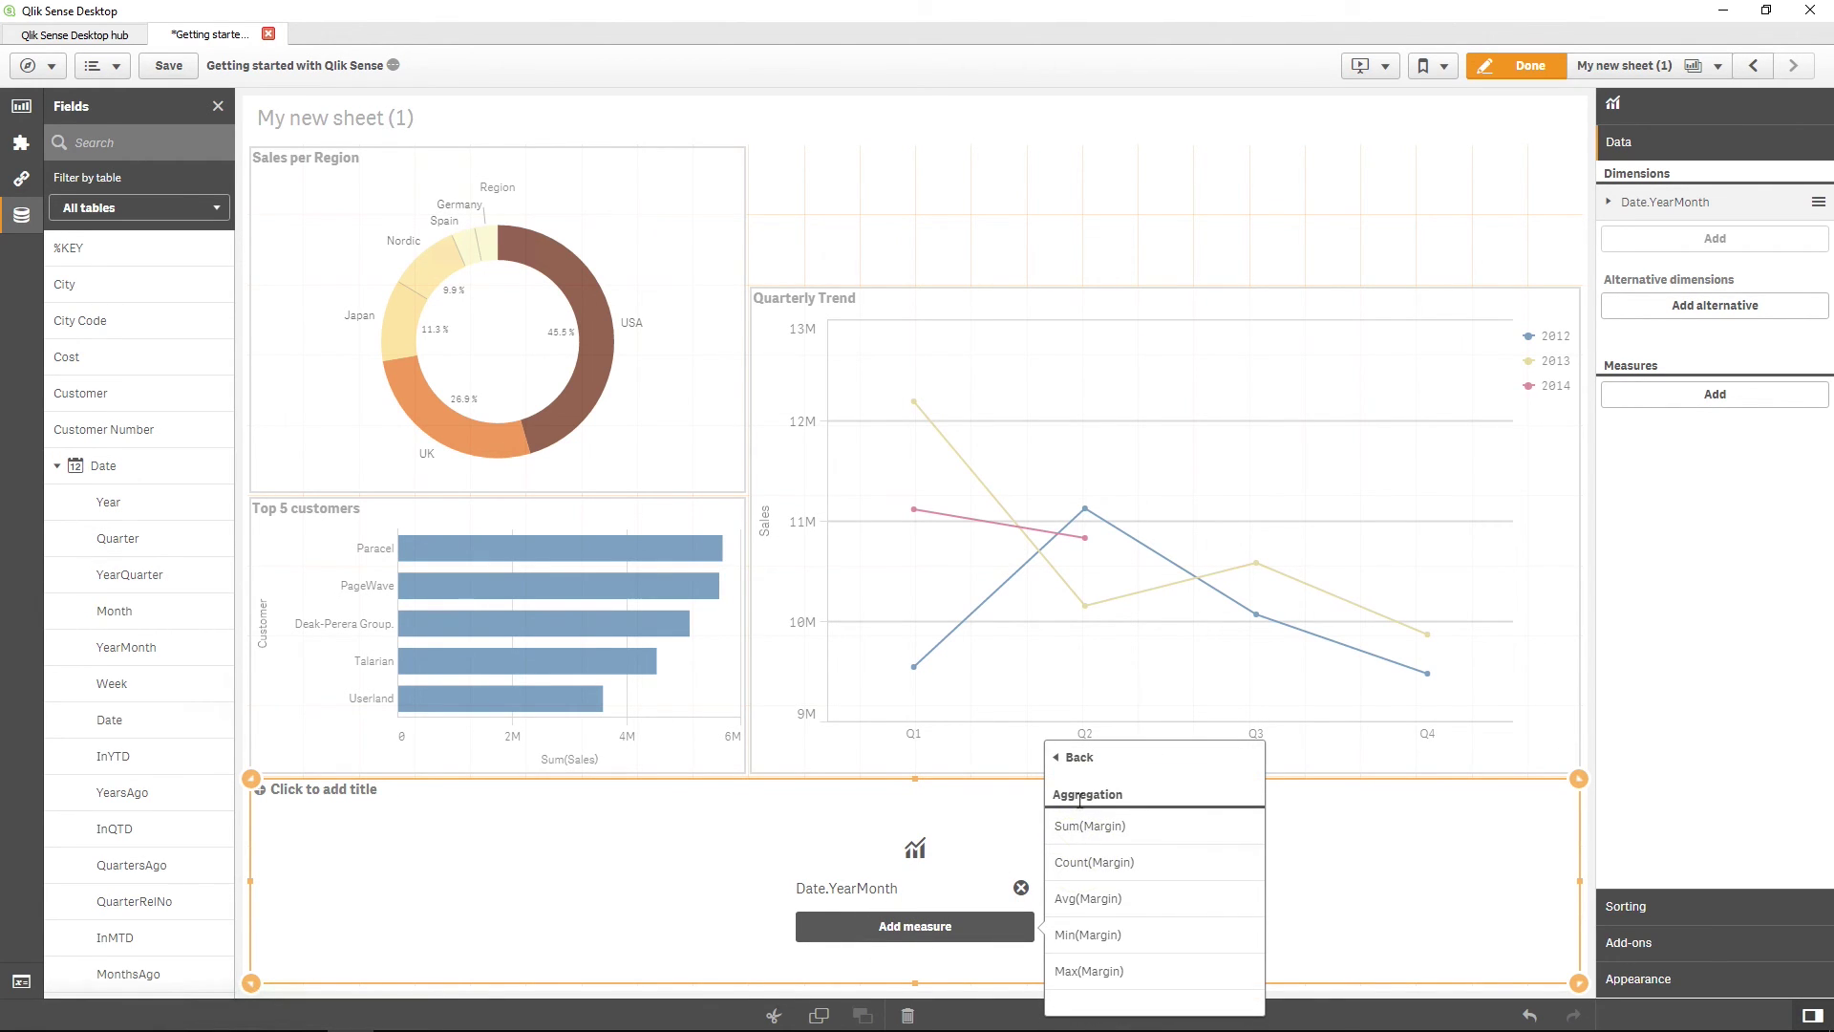
click(1076, 818)
Add Sum(Sales) as a second measure placed ahead of Sum(Margin).
click(1678, 432)
text(Sales)
click(1686, 586)
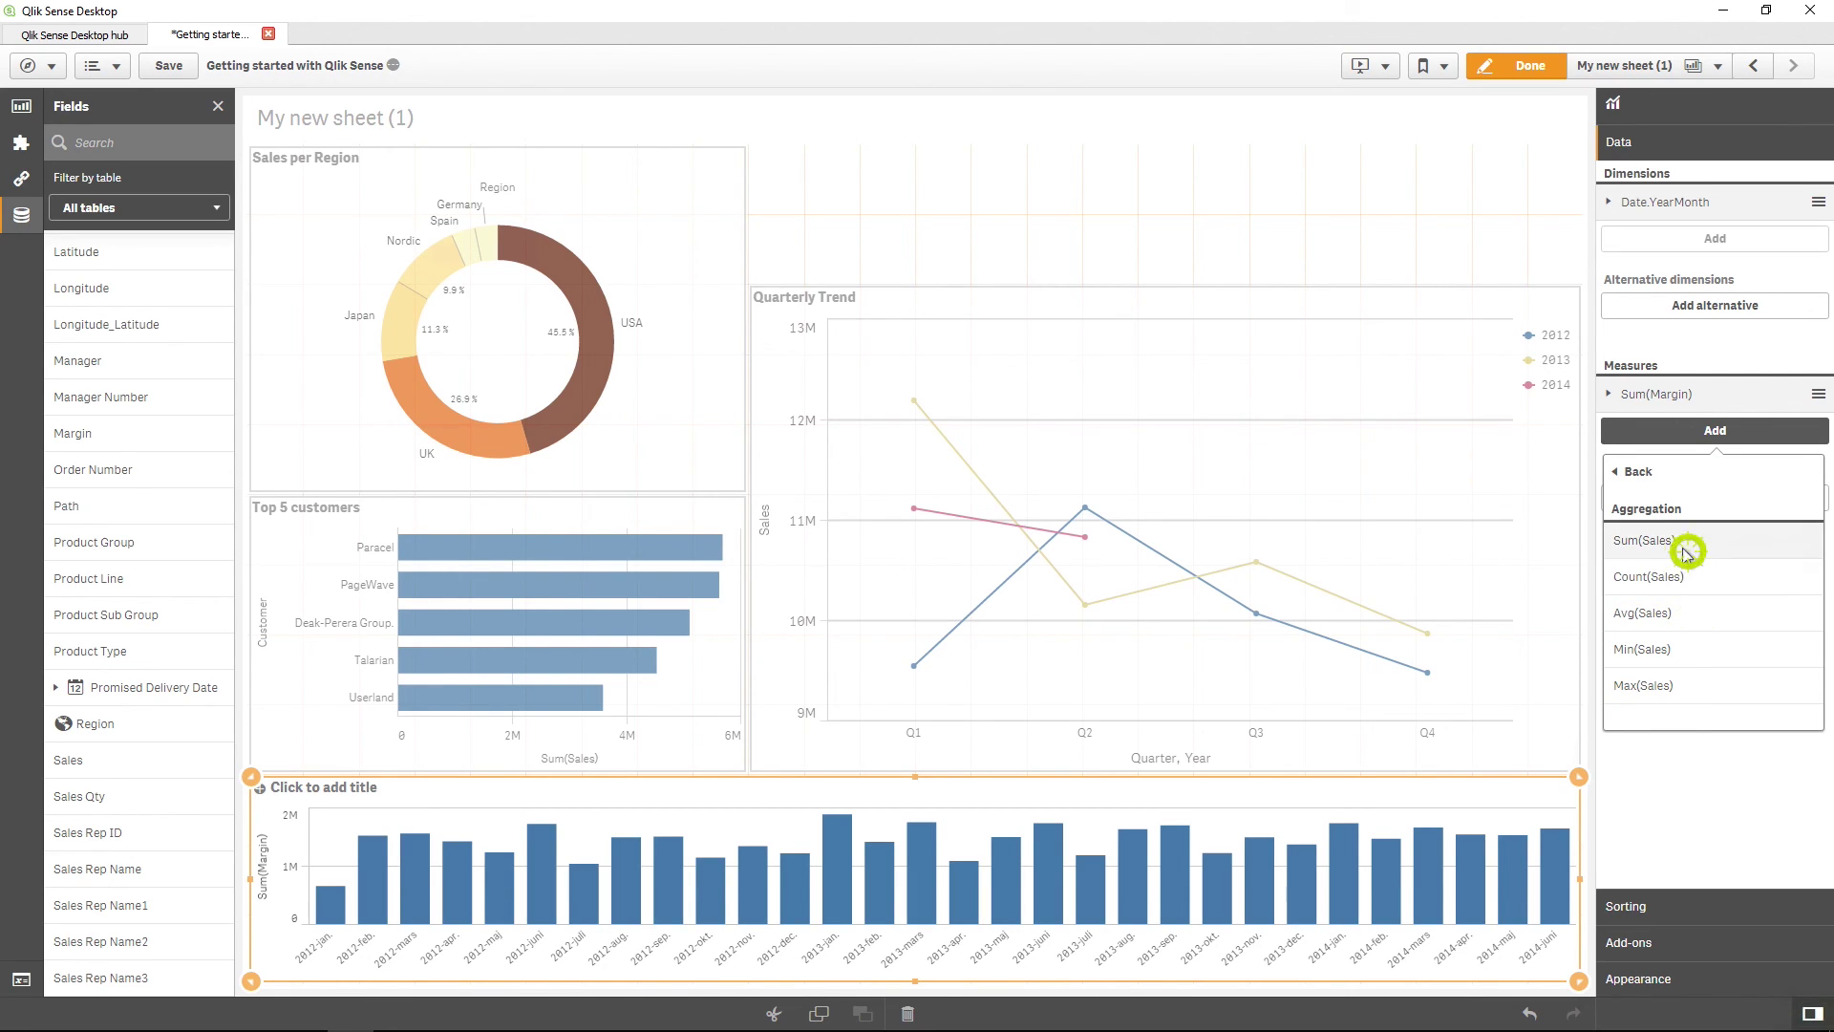
click(1691, 537)
drag(1658, 431, 1629, 399)
click(1610, 435)
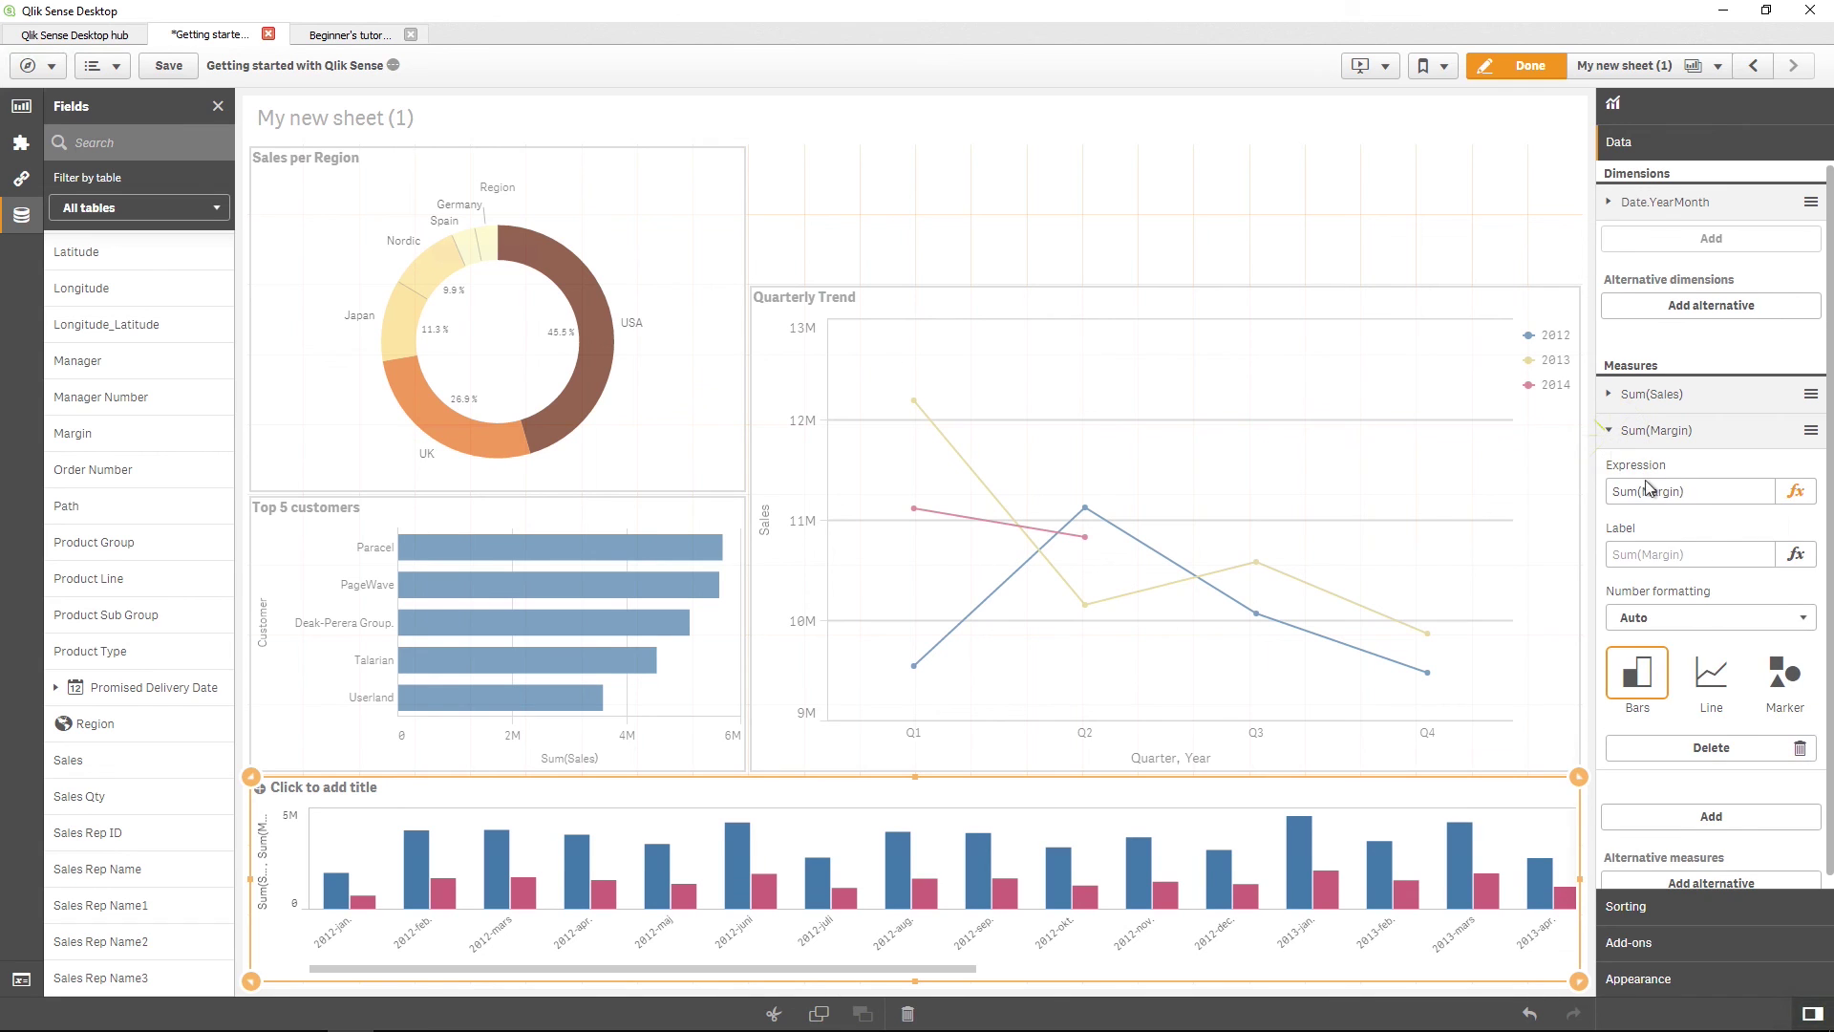